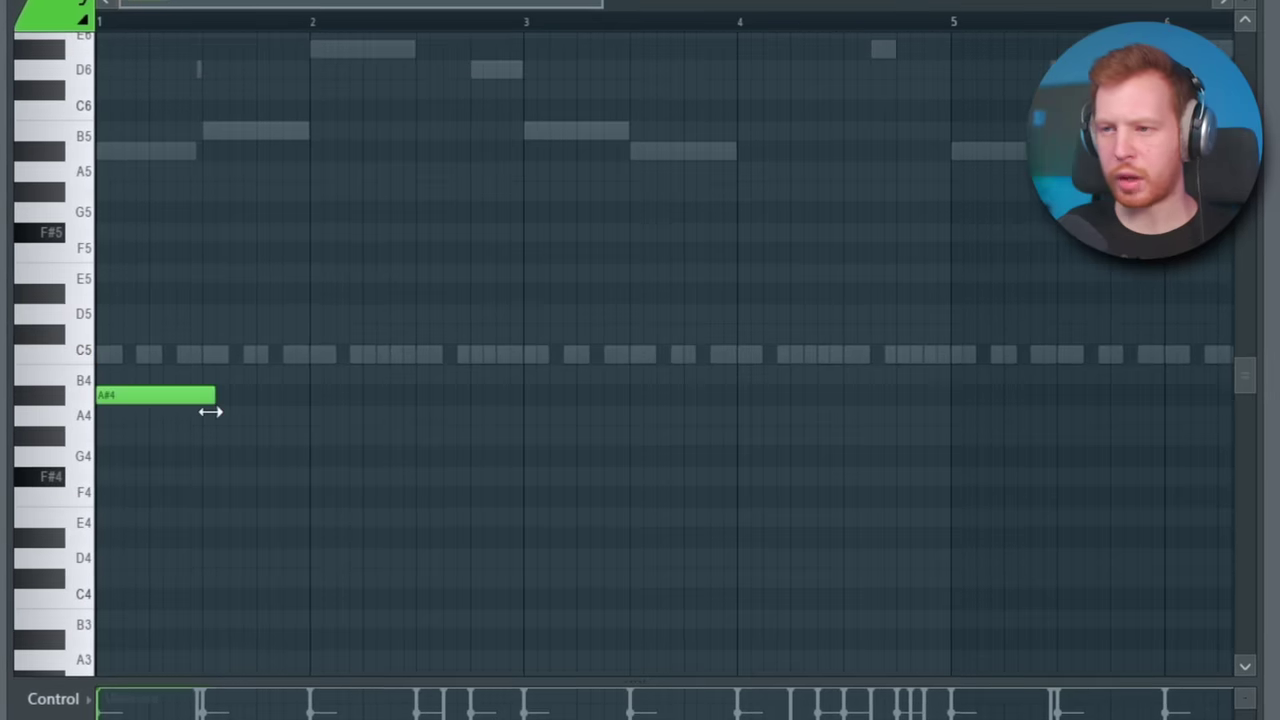
# Step: Draw a four-bar bass line with notes A#4, A#4, D5, B4, B4, F5, F#5 and A#5, and duplicate it
pyautogui.moveTo(219, 410); pyautogui.dragTo(207, 416)
pyautogui.press('space')
pyautogui.click(298, 400)
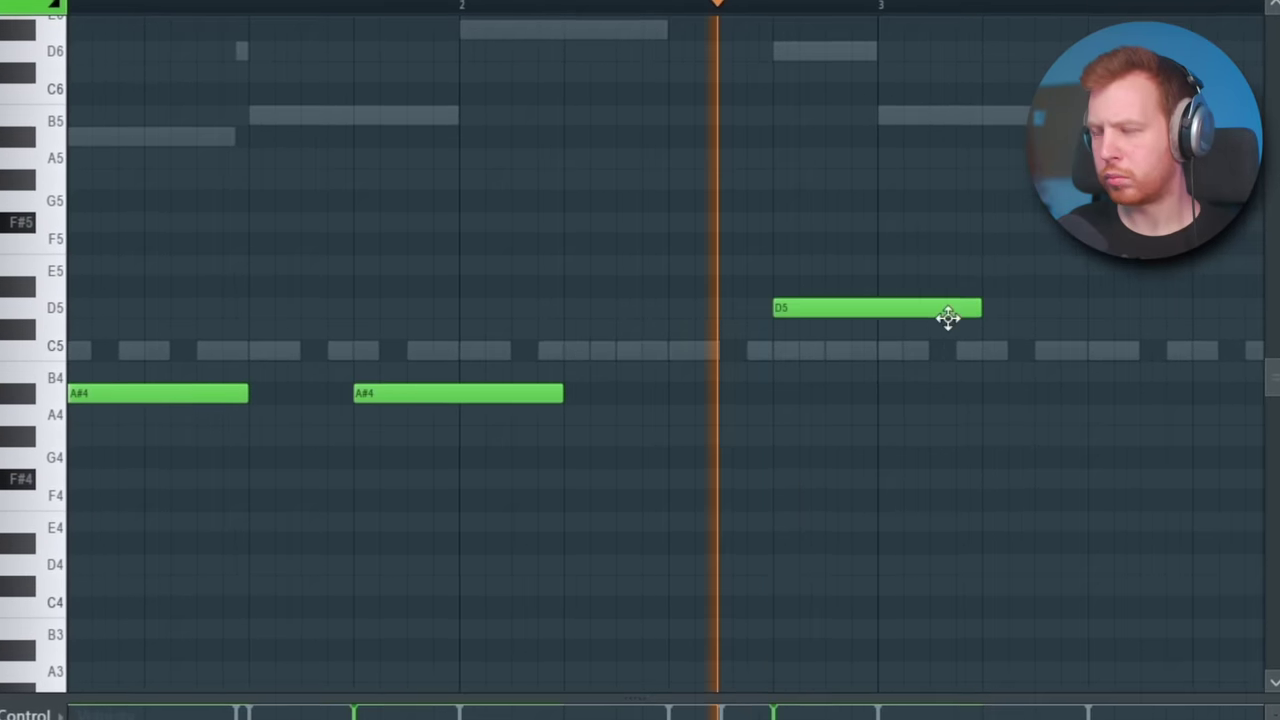
pyautogui.moveTo(948, 317); pyautogui.dragTo(871, 326)
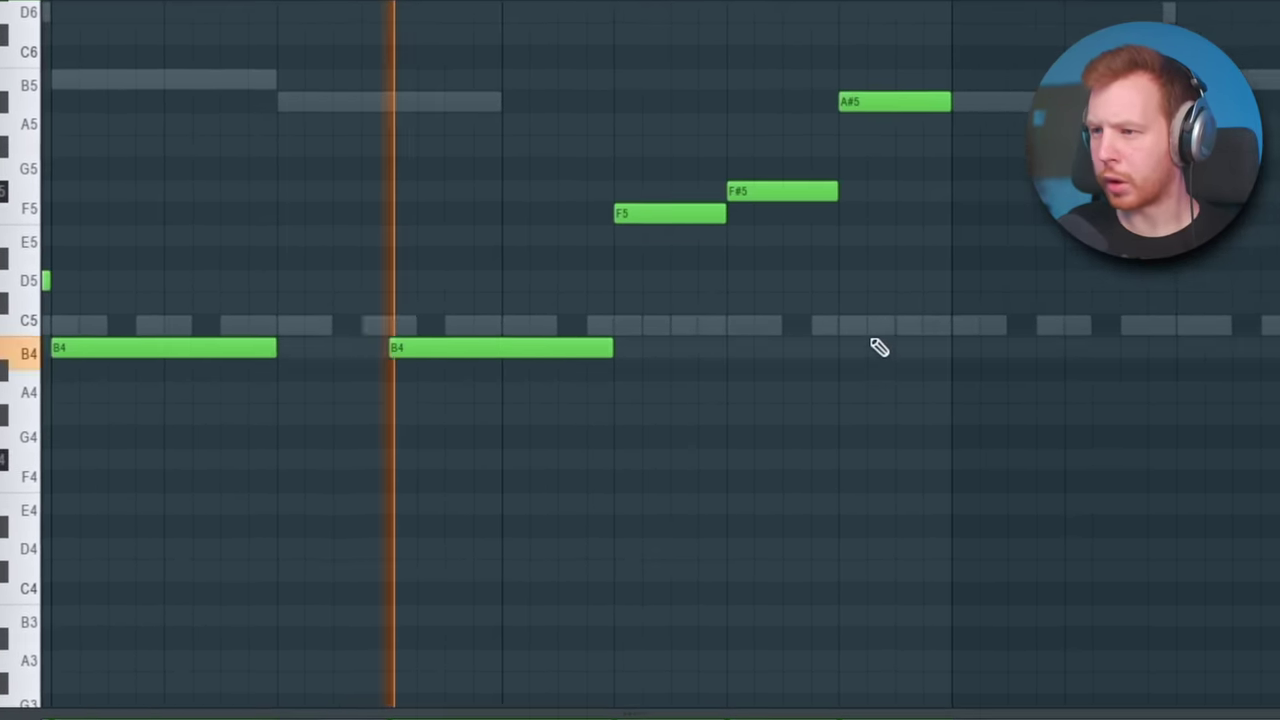
pyautogui.keyDown('ctrl'); pyautogui.rightClick(881, 350); pyautogui.keyUp('ctrl')
pyautogui.hotkey('ctrl', 'b')
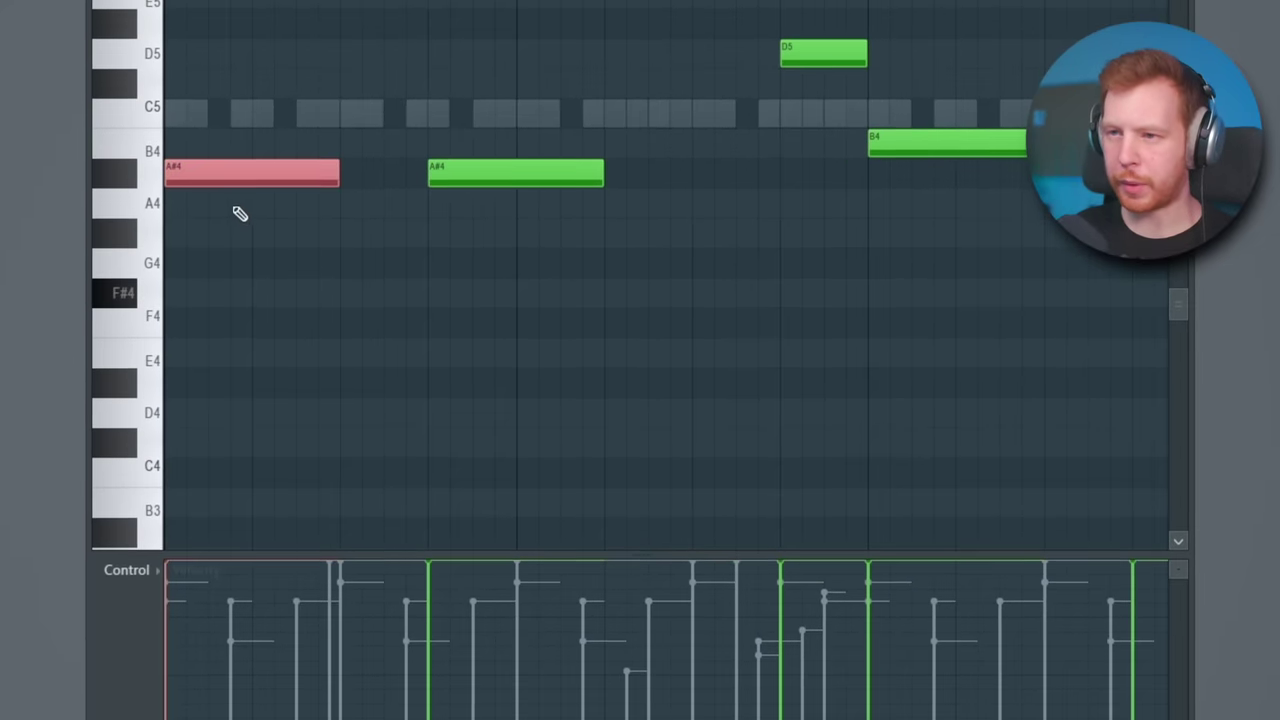
# Step: Drop the bass notes one octave and add short slide notes an octave higher at their starts plus return slides at their ends
pyautogui.hotkey('ctrl', 'Down')
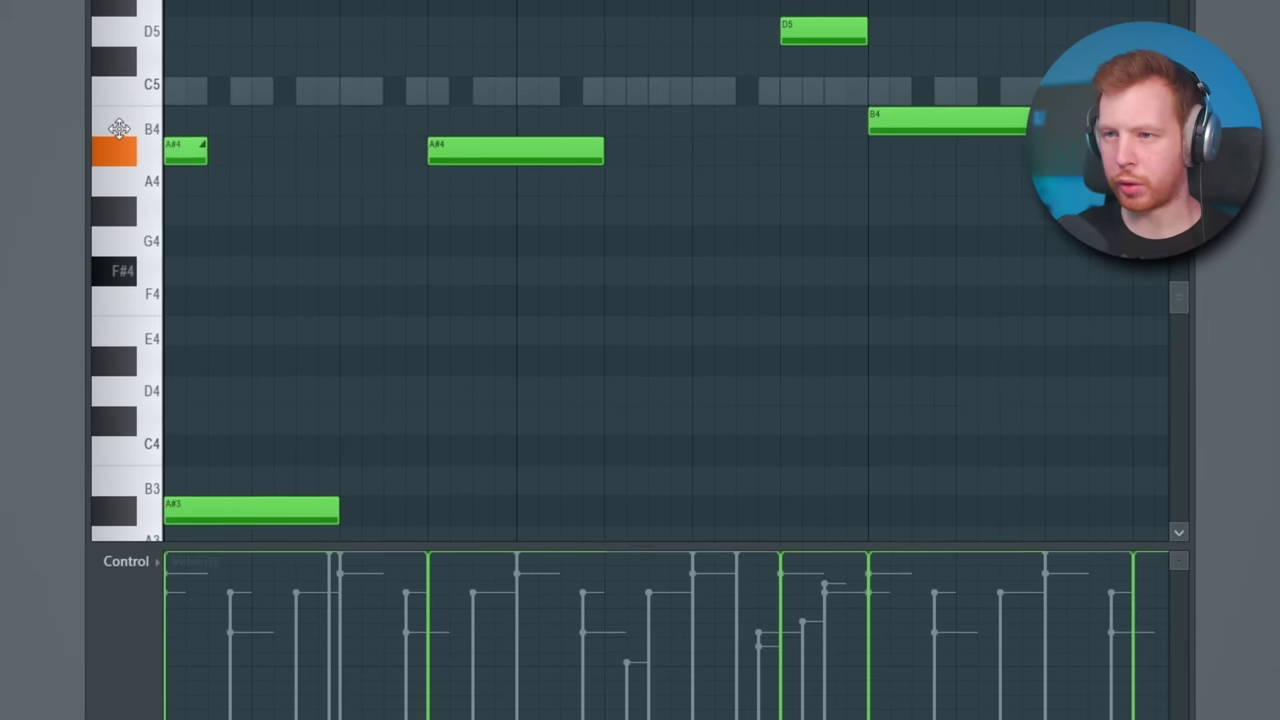
pyautogui.keyDown('ctrl'); pyautogui.scroll(2, 175, 157); pyautogui.keyUp('ctrl')
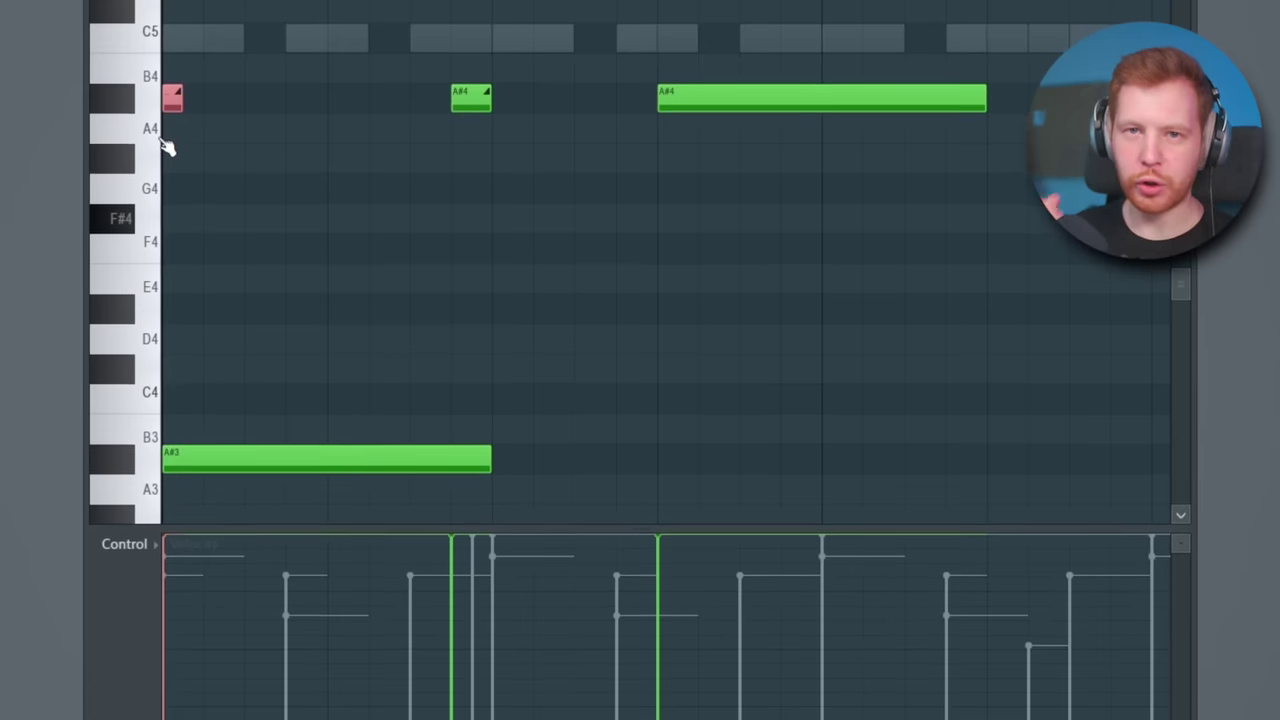
pyautogui.moveTo(391, 289); pyautogui.dragTo(198, 504)
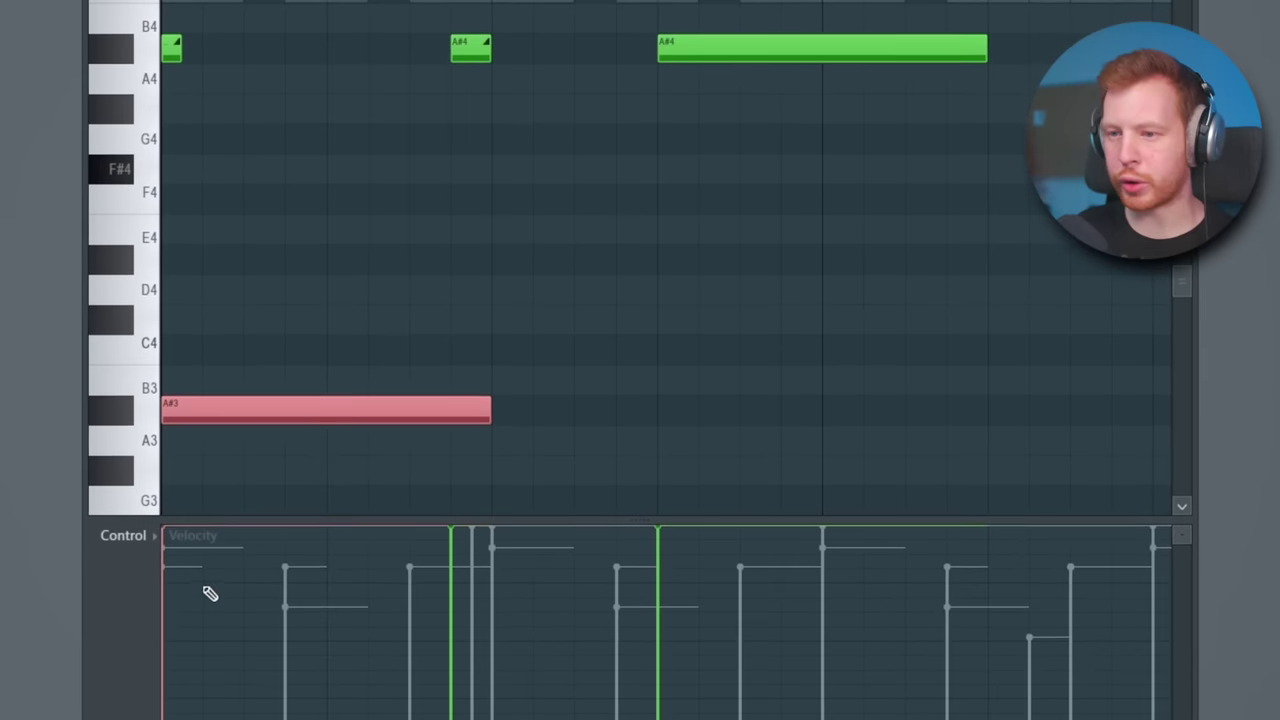
pyautogui.scroll(3, 360, 437)
pyautogui.scroll(-2, 550, 188)
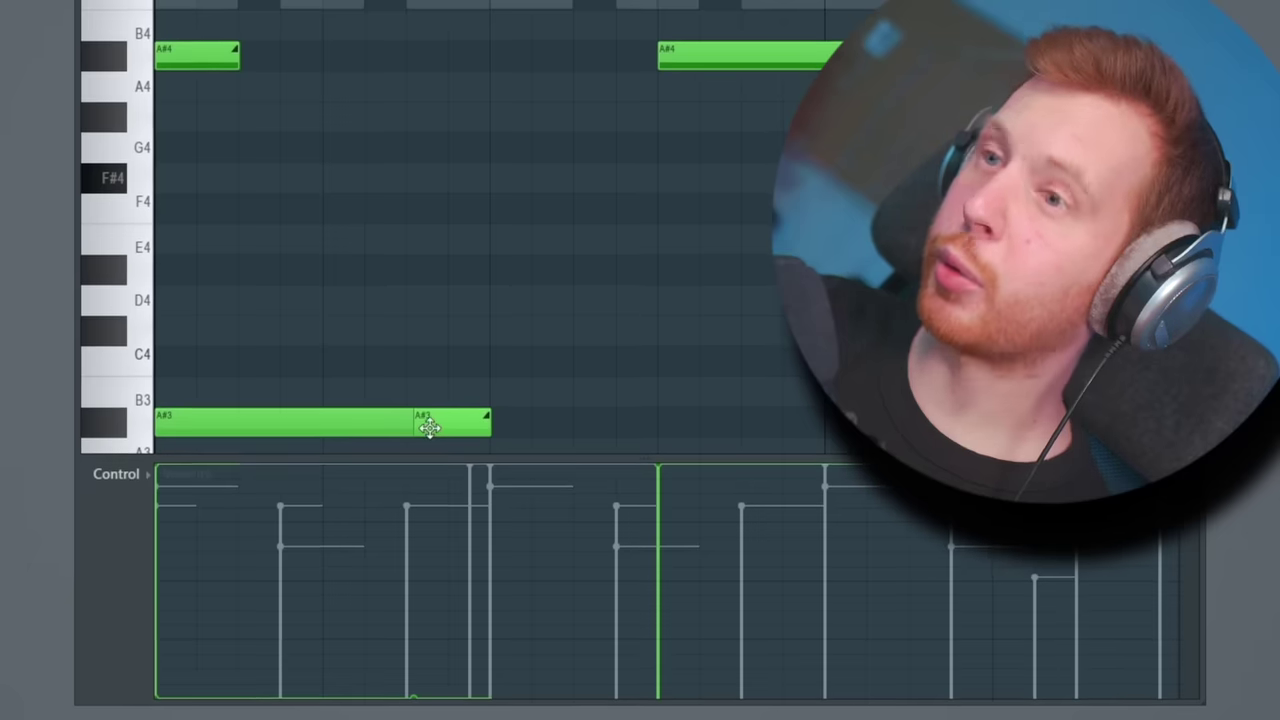
pyautogui.moveTo(430, 427); pyautogui.dragTo(488, 434)
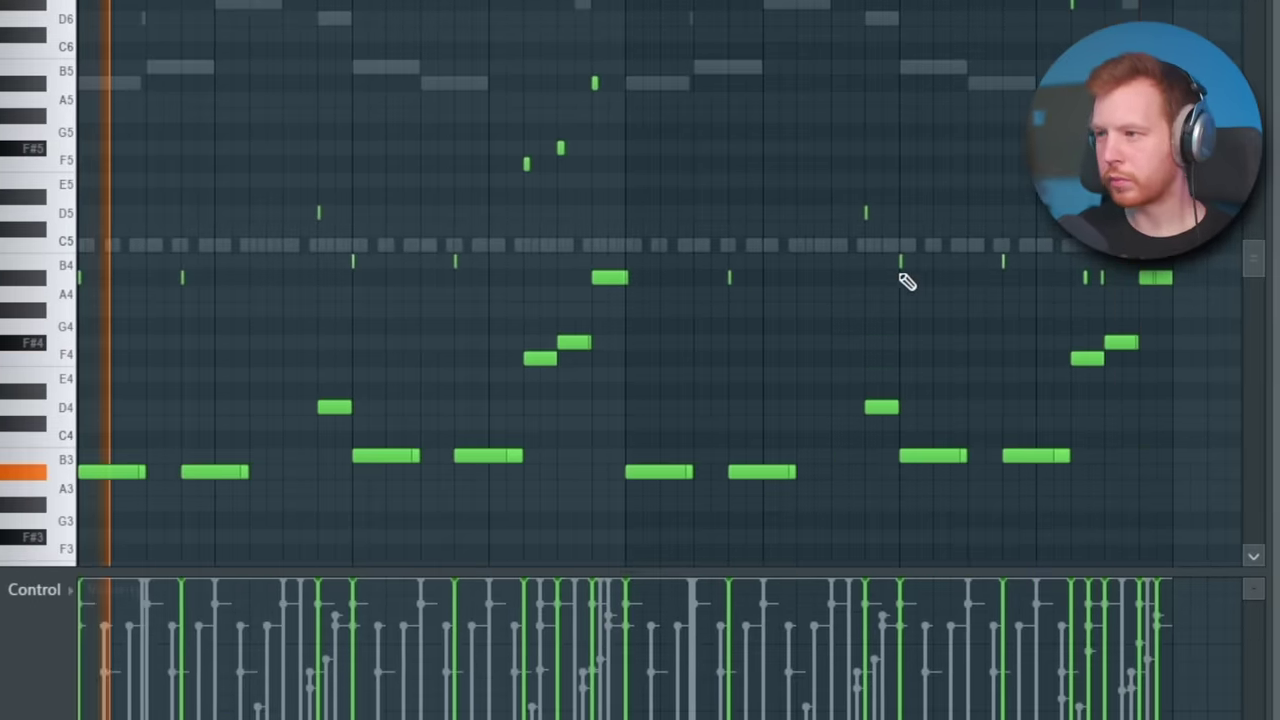
pyautogui.scroll(3, 1086, 225)
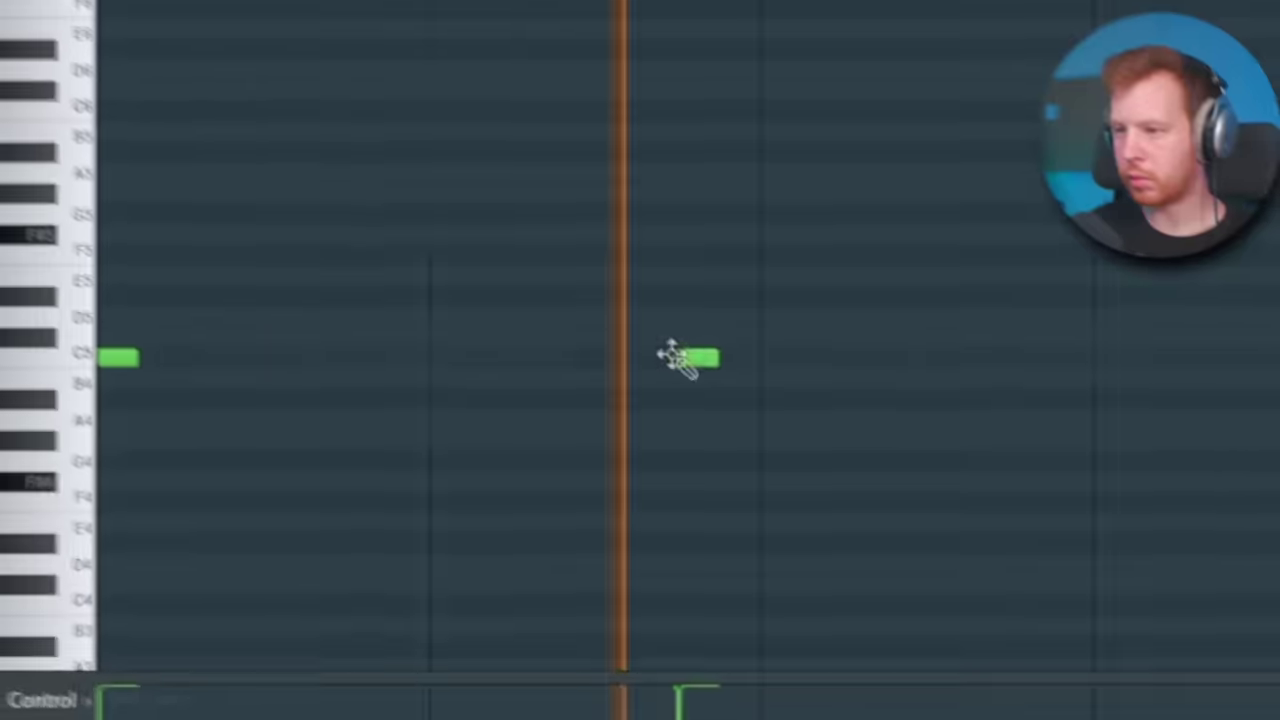
# Step: Place the sparse drum hits on C5 across the four-bar pattern and duplicate the whole pattern
pyautogui.click(737, 356)
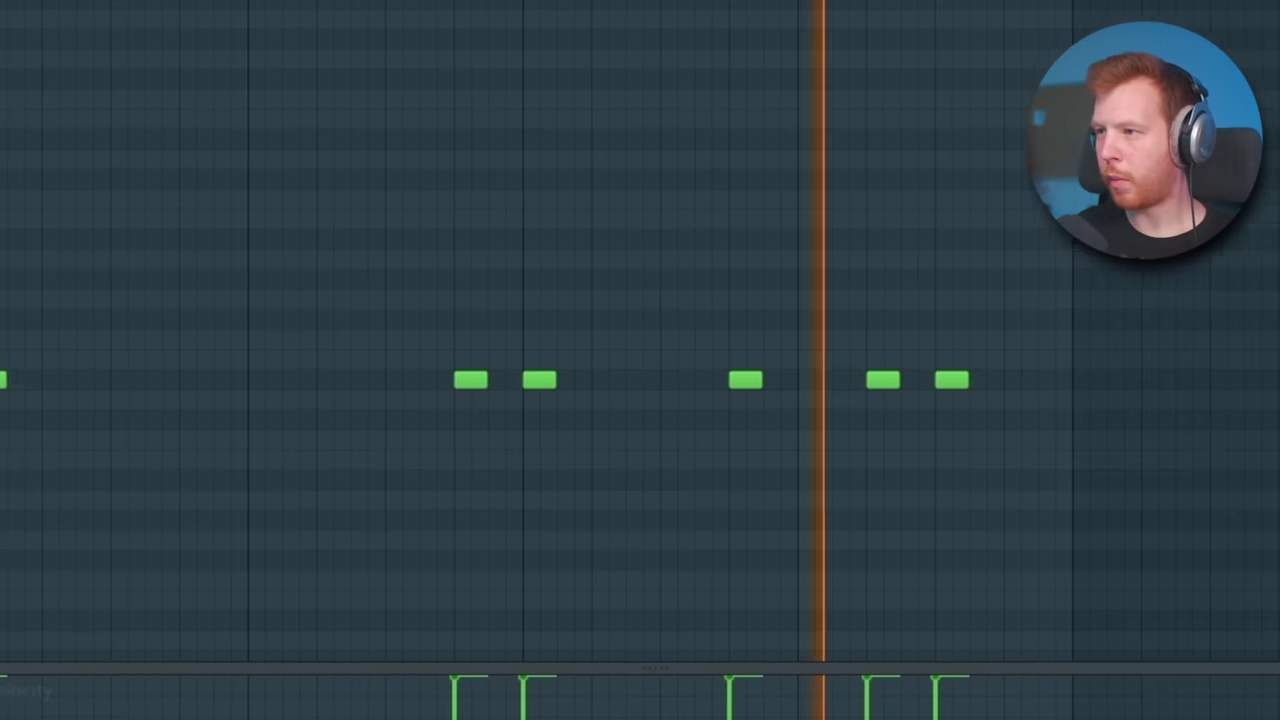
pyautogui.hotkey('ctrl', 'a')
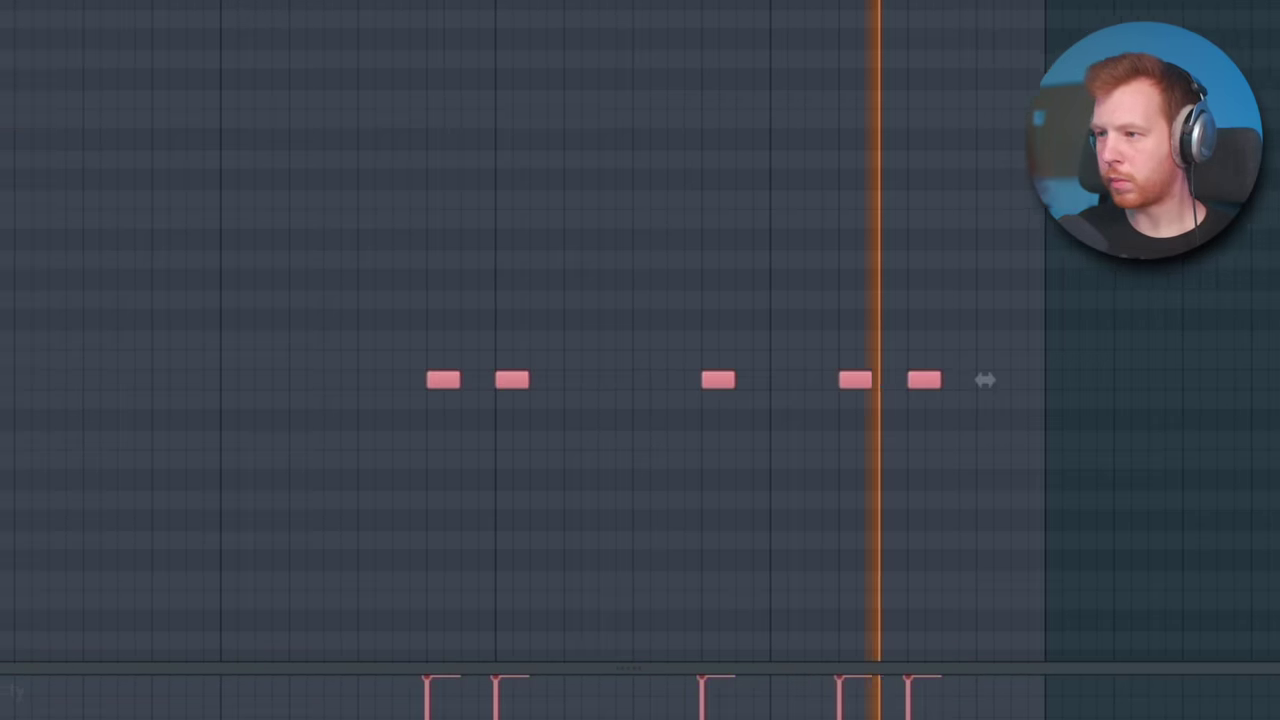
pyautogui.hotkey('ctrl', 'b')
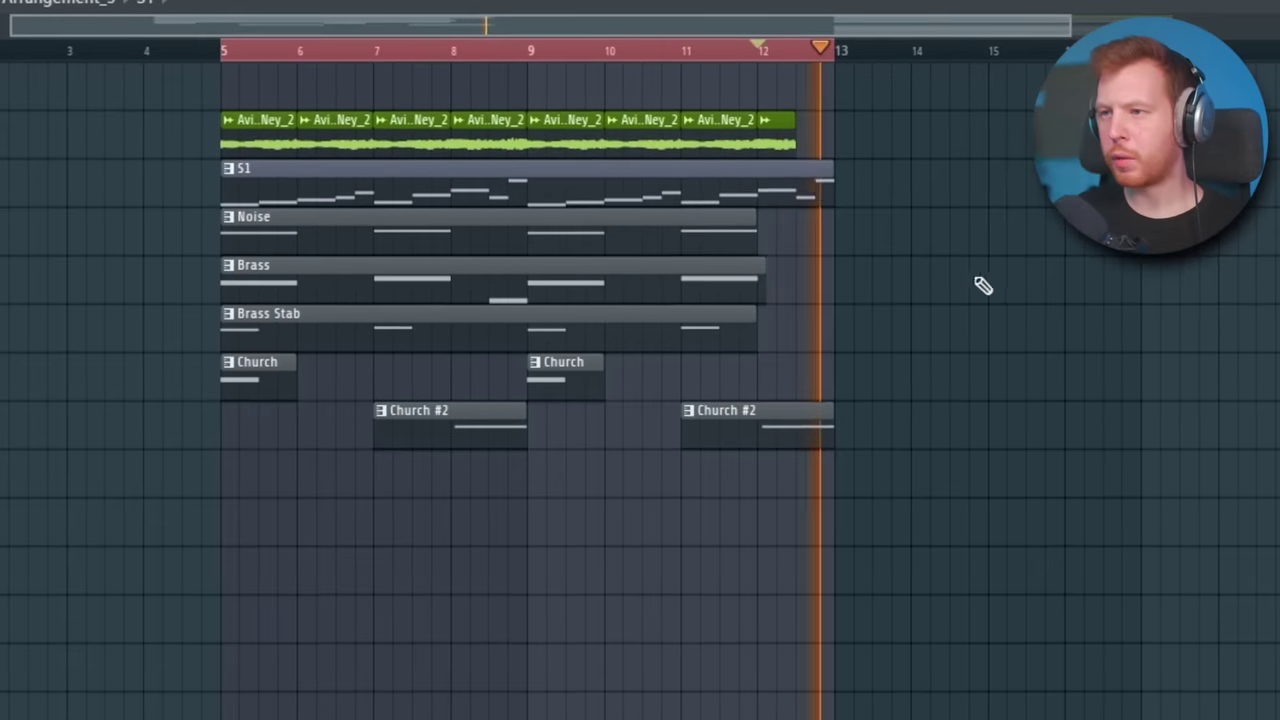
# Step: Set the S1 #2 slicer's pitch range to 12 with the pitch lowered, and raise its time stretch and decay slightly
pyautogui.press('space')
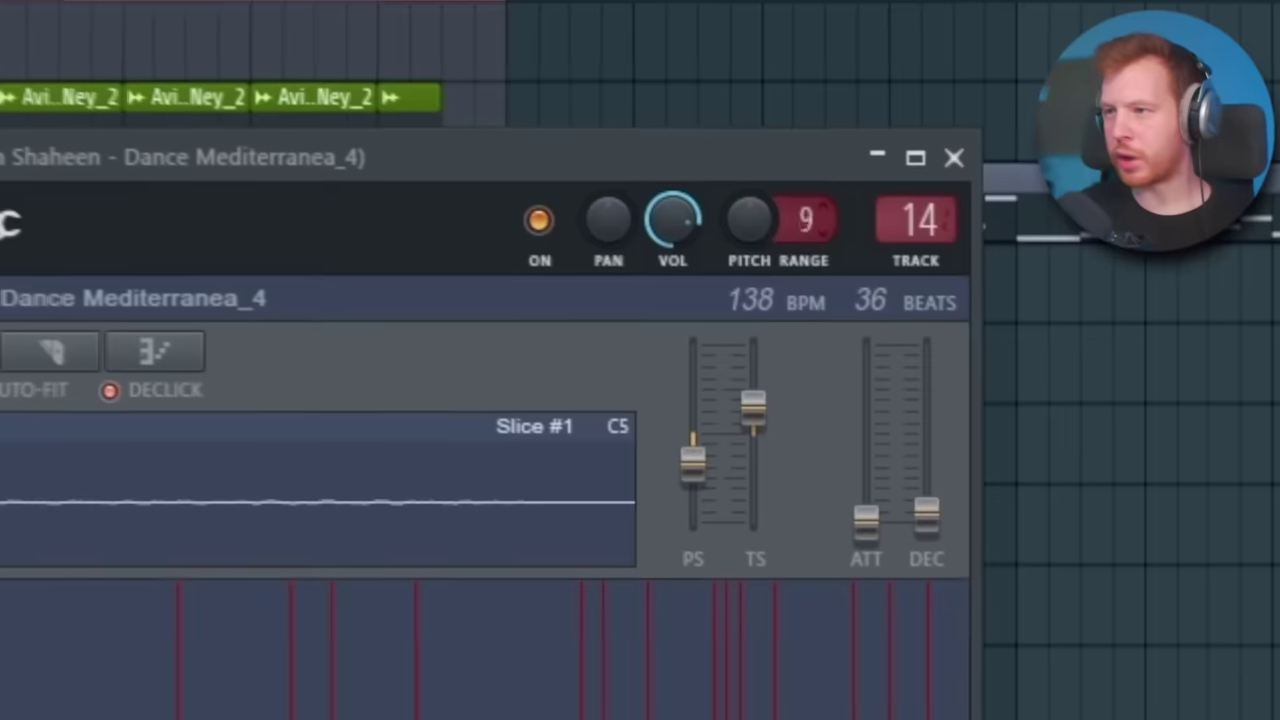
pyautogui.moveTo(806, 220); pyautogui.dragTo(806, 205)
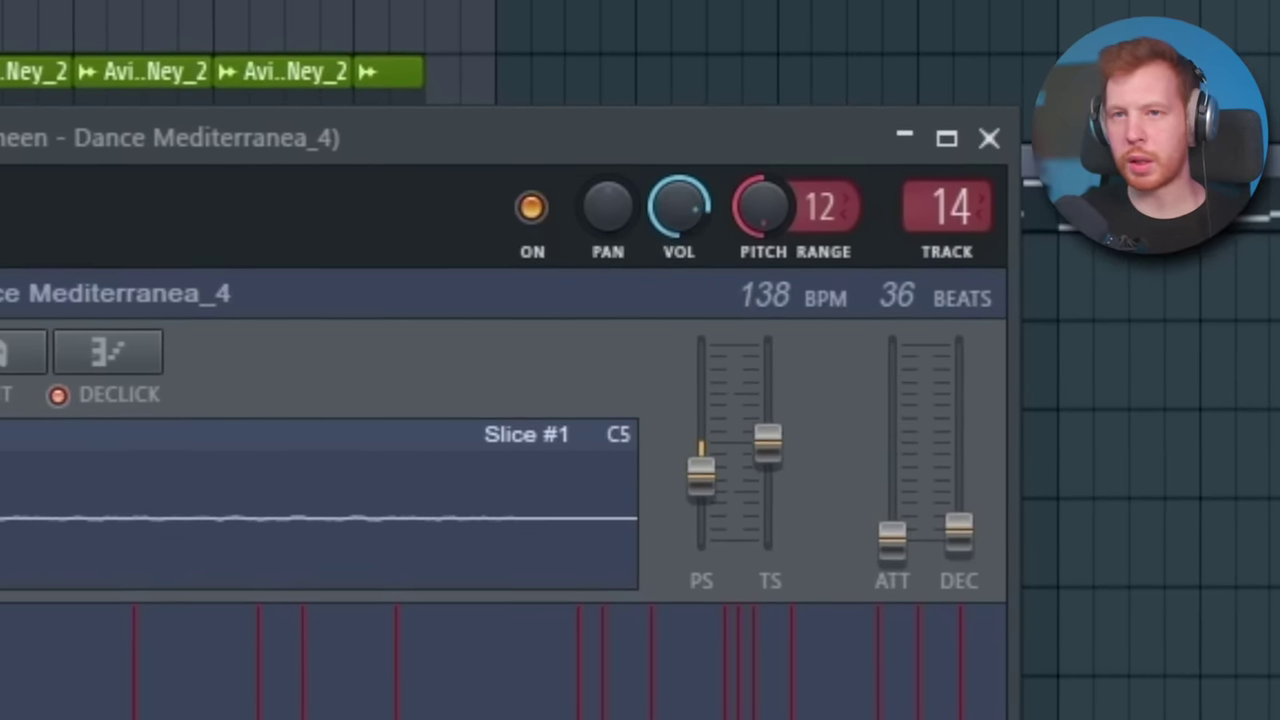
pyautogui.moveTo(768, 472); pyautogui.dragTo(768, 457)
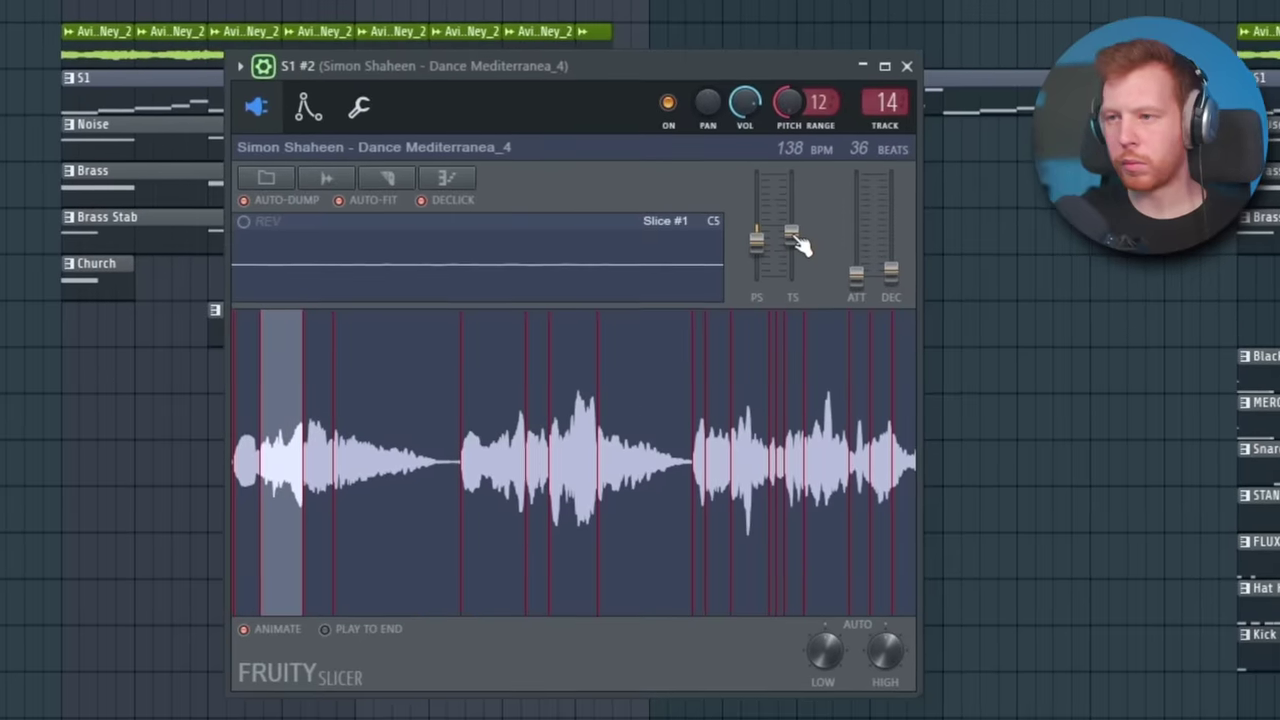
pyautogui.moveTo(892, 272); pyautogui.dragTo(892, 264)
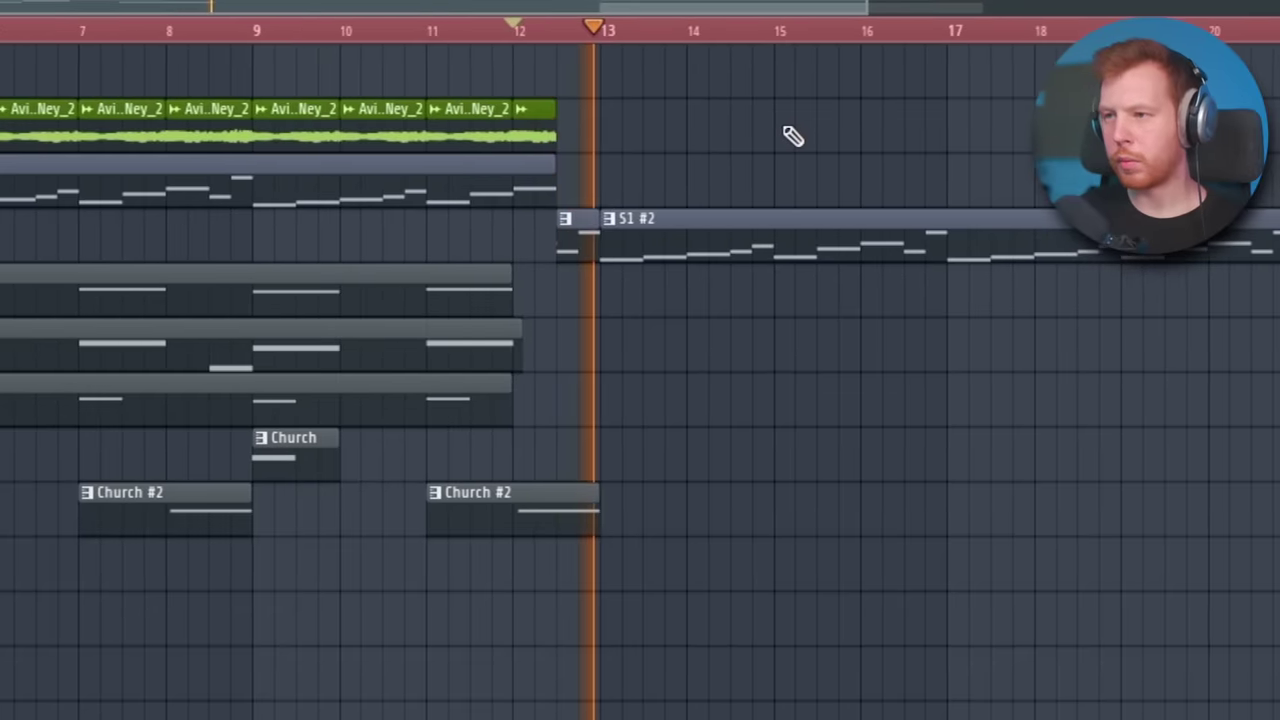
# Step: Repeat the Church and Church #2 clips across bars 13 to 21 and raise the pitch shift of the S1 #3 slicer
pyautogui.press('space')
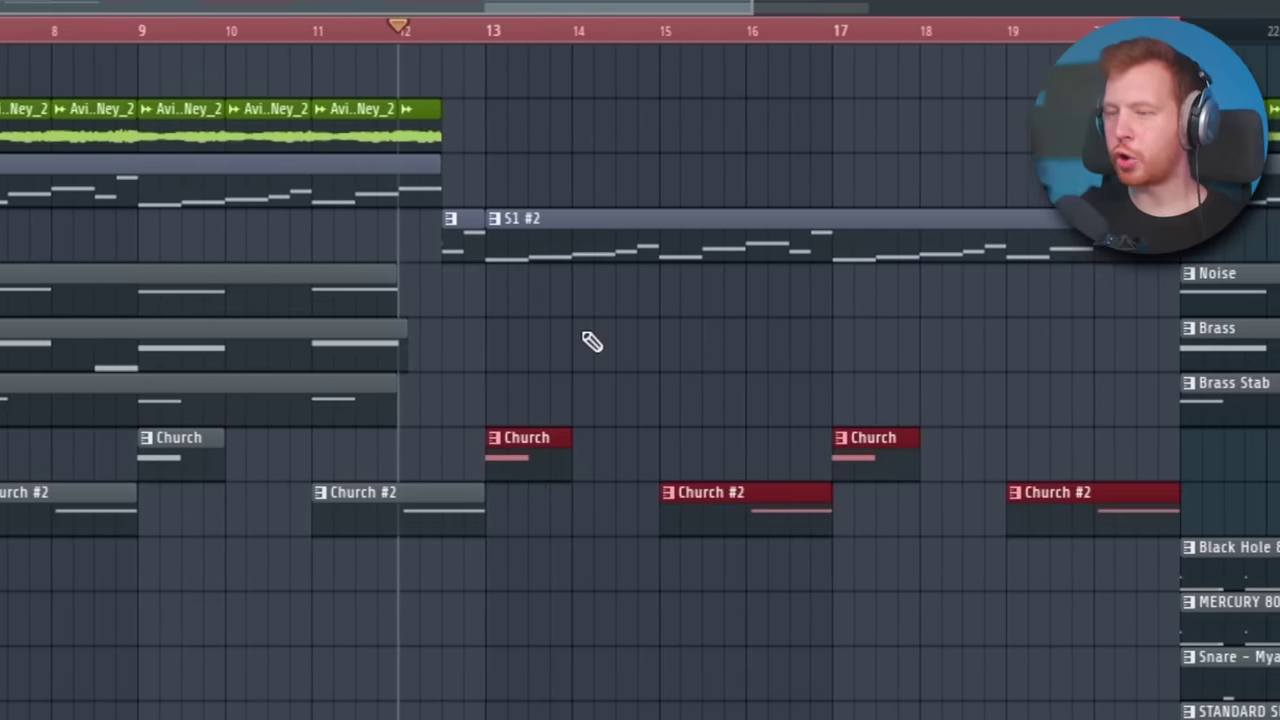
pyautogui.hotkey('ctrl', 'd')
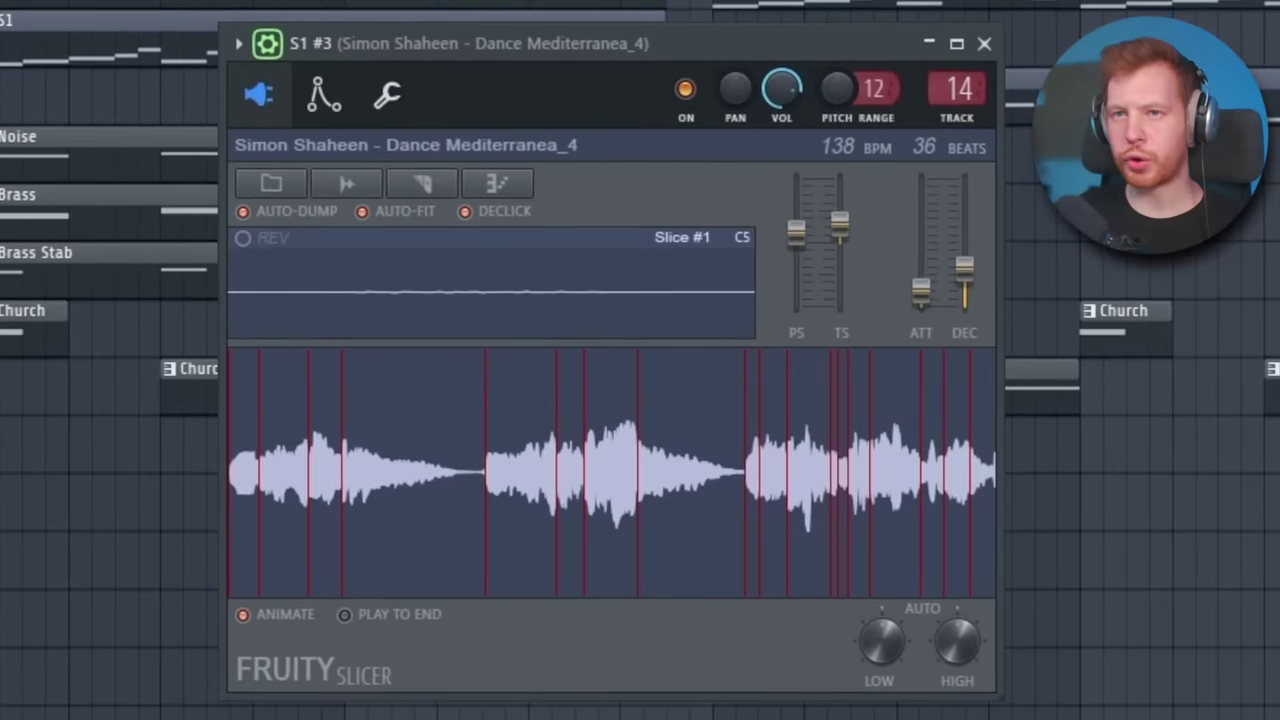
pyautogui.moveTo(796, 232); pyautogui.dragTo(796, 211)
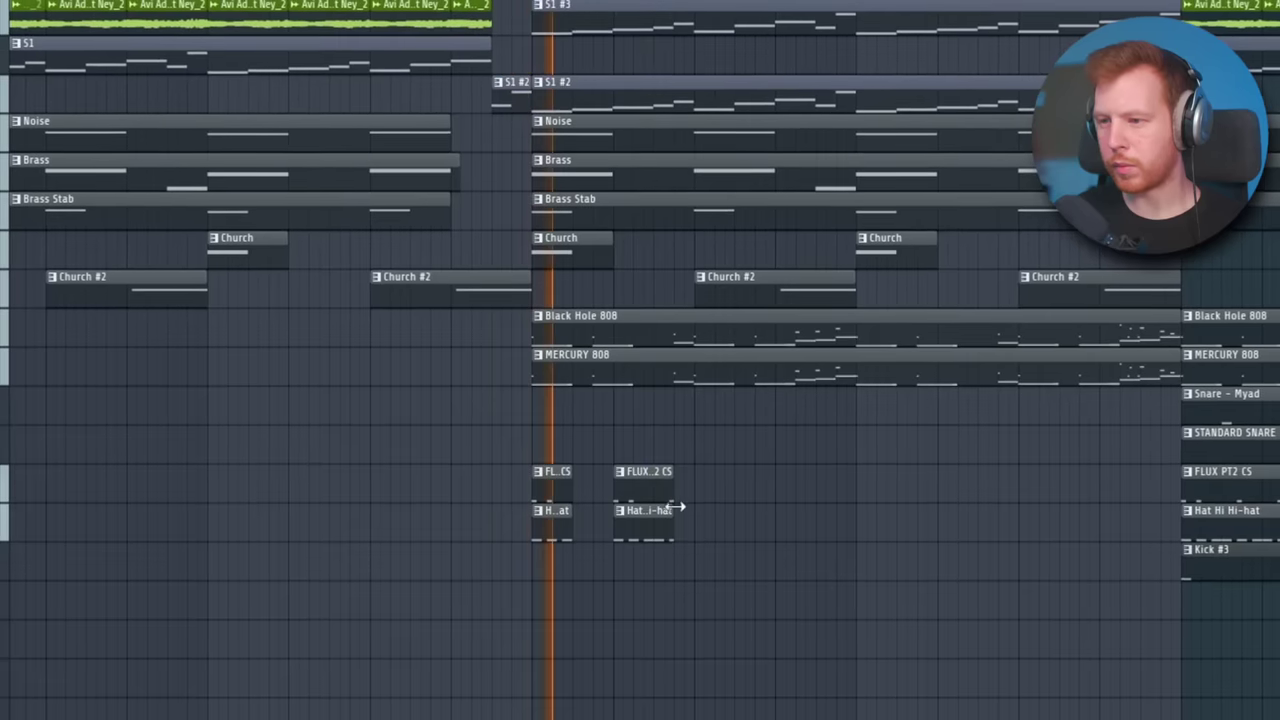
# Step: Repeat the short FLUX PT2 CS and Hat Hi Hi-hat clips near bar 13 about two bars further along
pyautogui.moveTo(744, 424); pyautogui.dragTo(556, 532)
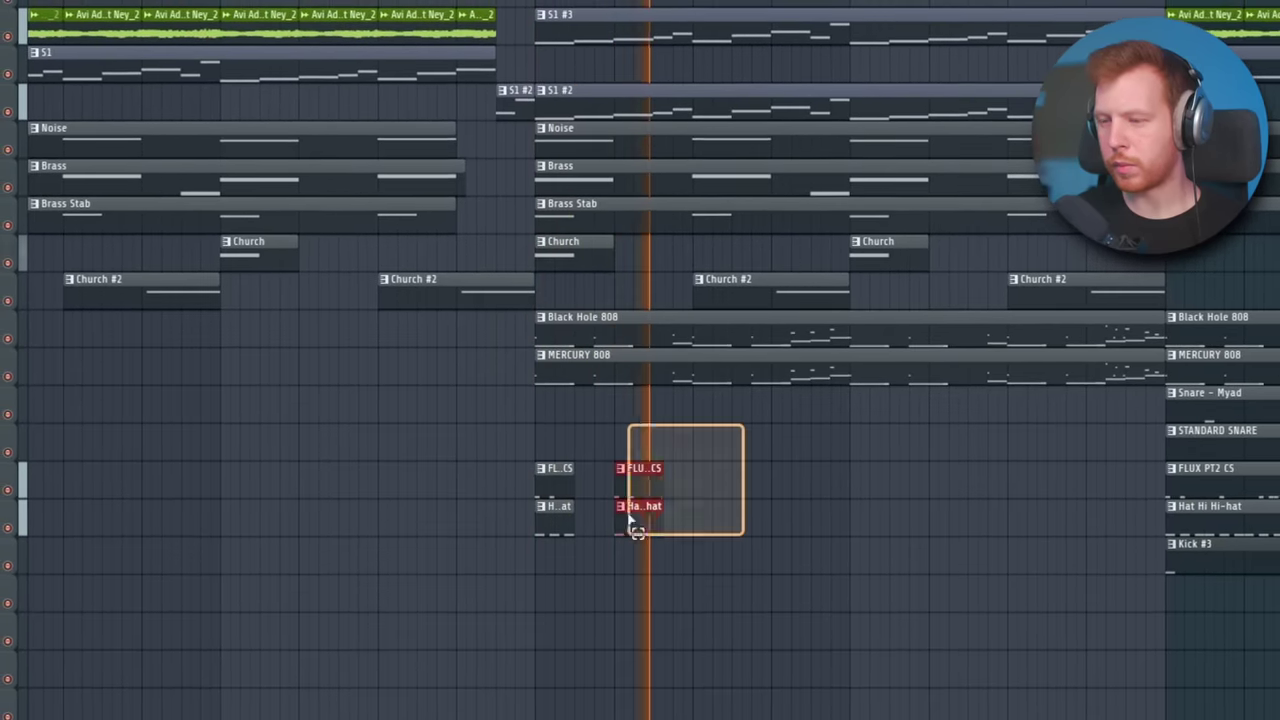
pyautogui.moveTo(561, 481); pyautogui.dragTo(714, 485)
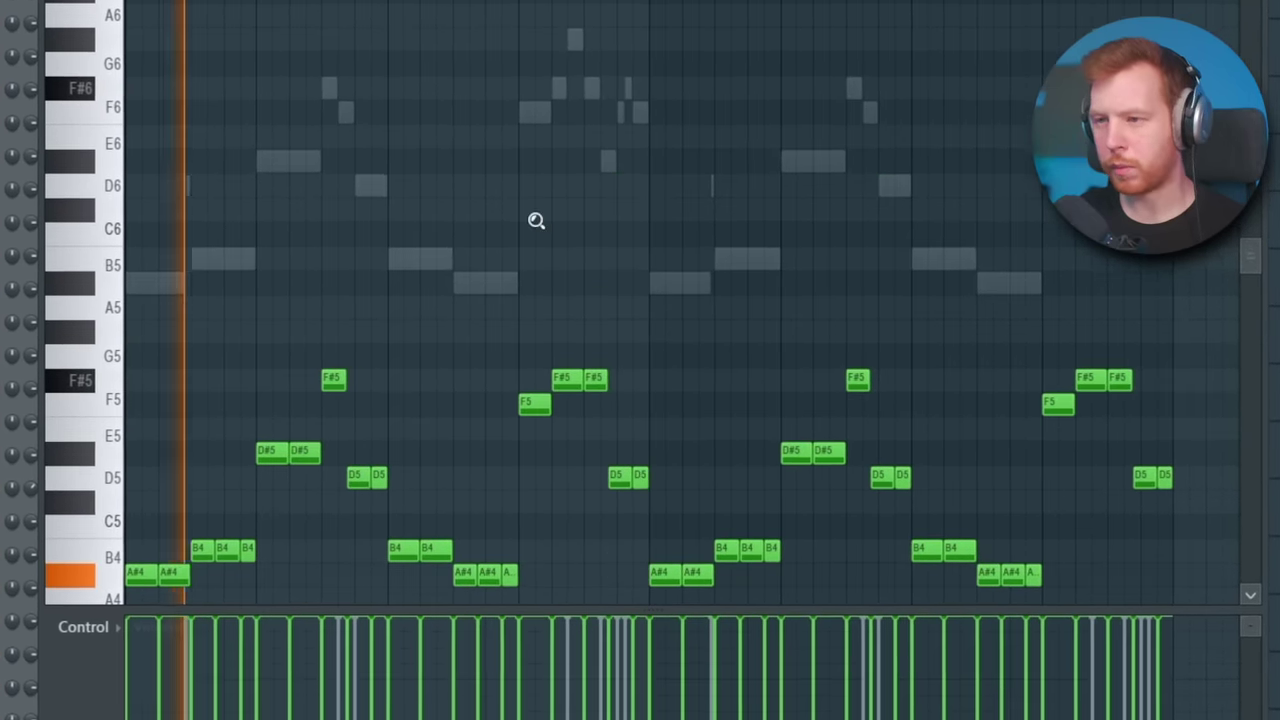
# Step: Program a spaced series of C5 hits in the second half of the melody pattern, closing with a rapid roll
pyautogui.scroll(-3, 501, 349)
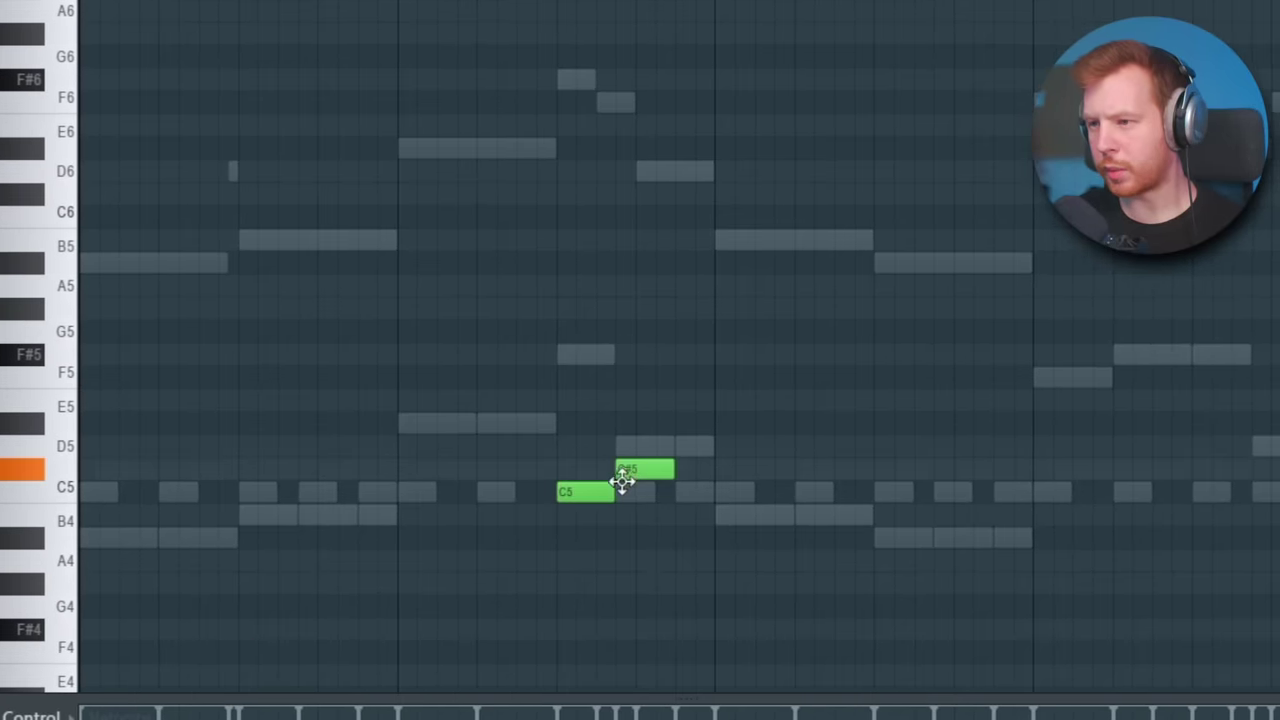
pyautogui.scroll(-1, 790, 535)
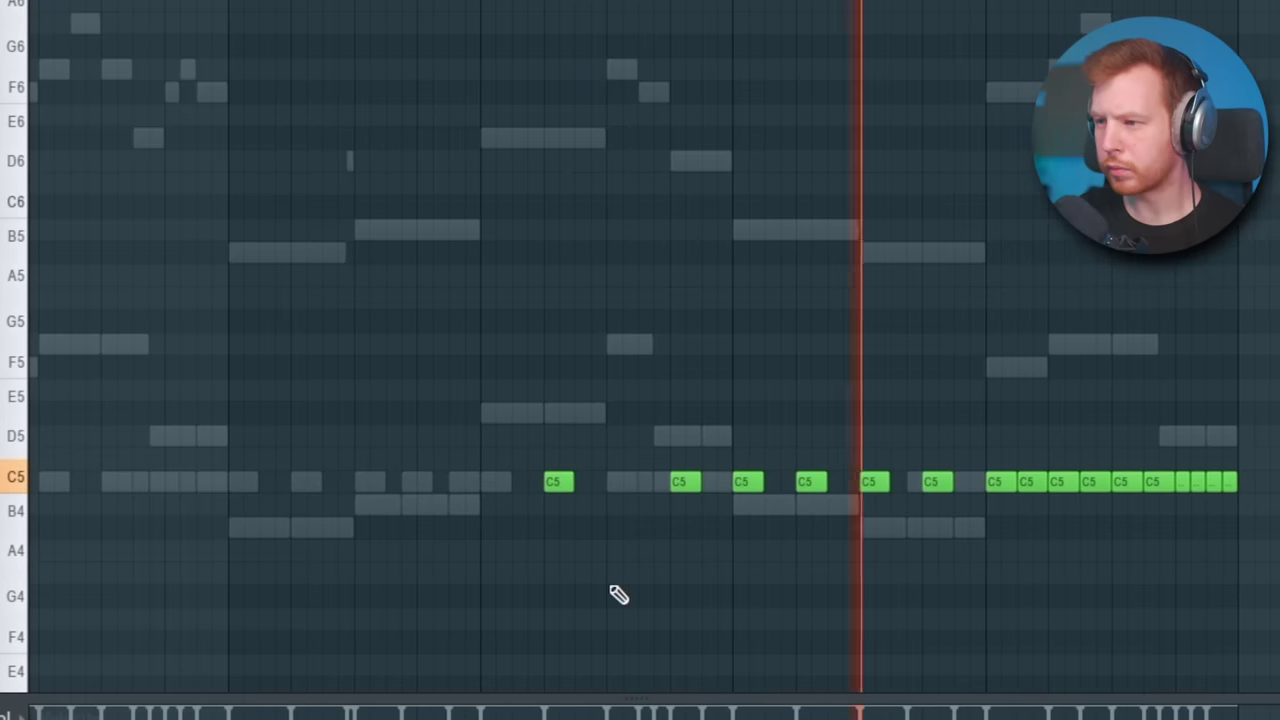
pyautogui.scroll(-1, 610, 595)
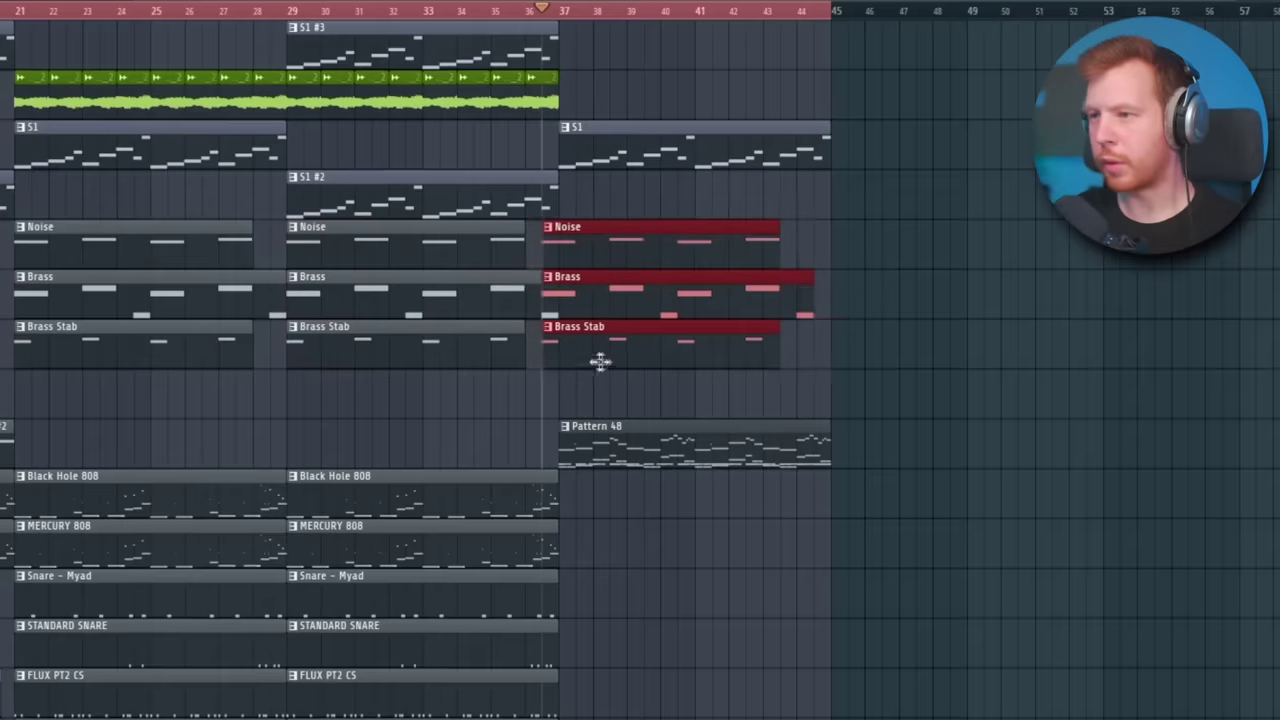
# Step: Align the copied Noise, Brass and Brass Stab clips with the start of bar 37
pyautogui.moveTo(600, 360); pyautogui.dragTo(611, 364)
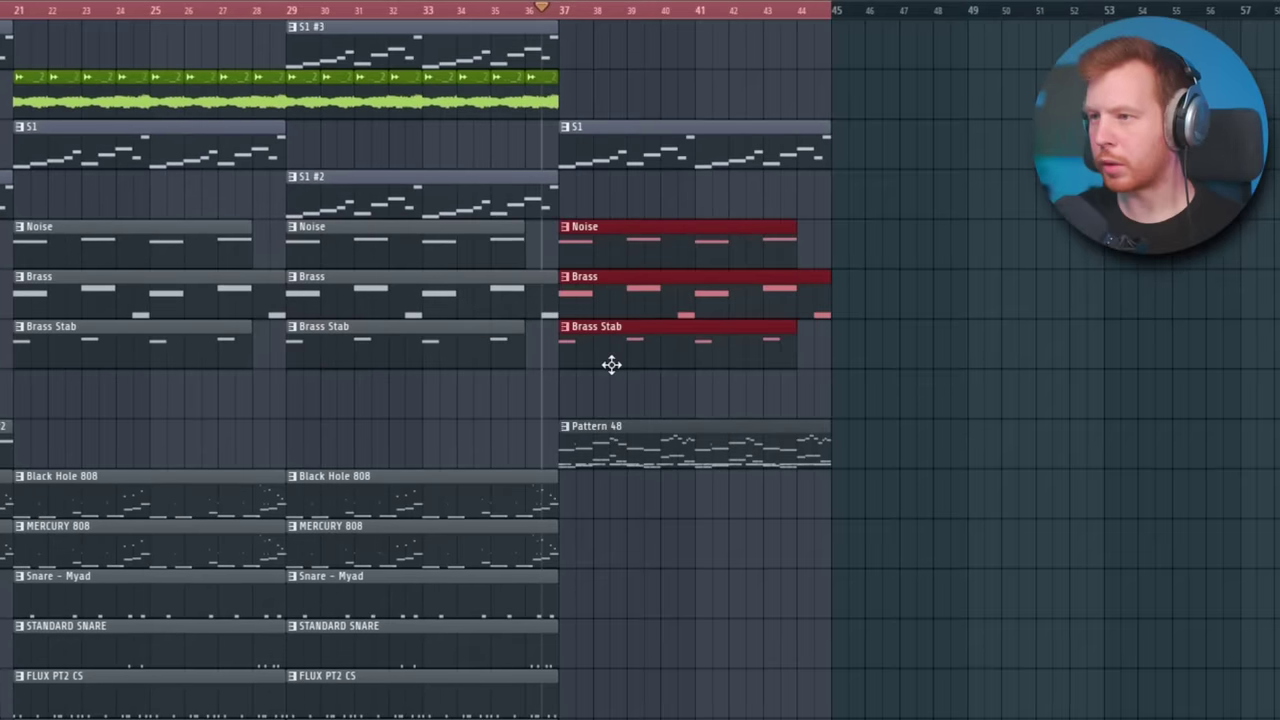
pyautogui.click(492, 134)
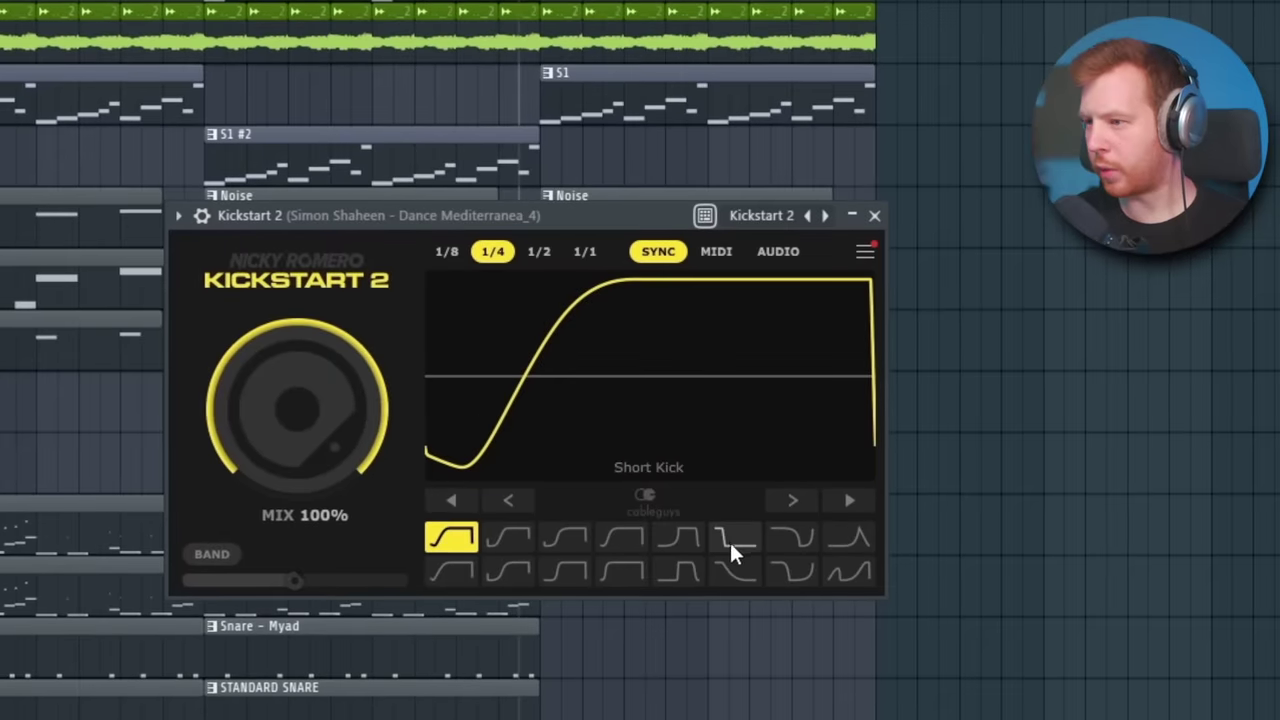
# Step: Try the steep falling volume curve in Kickstart 2 with a later drop, and choose the smoother falling curve
pyautogui.click(731, 546)
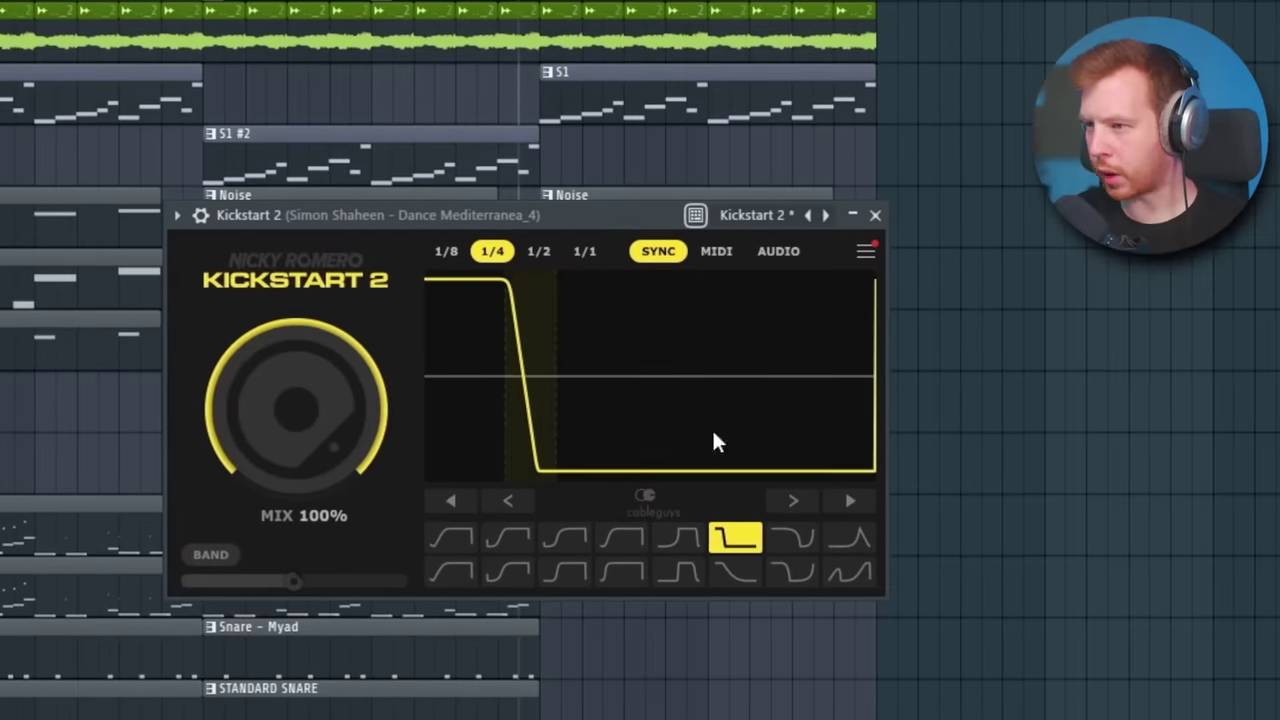
pyautogui.moveTo(539, 367); pyautogui.dragTo(609, 379)
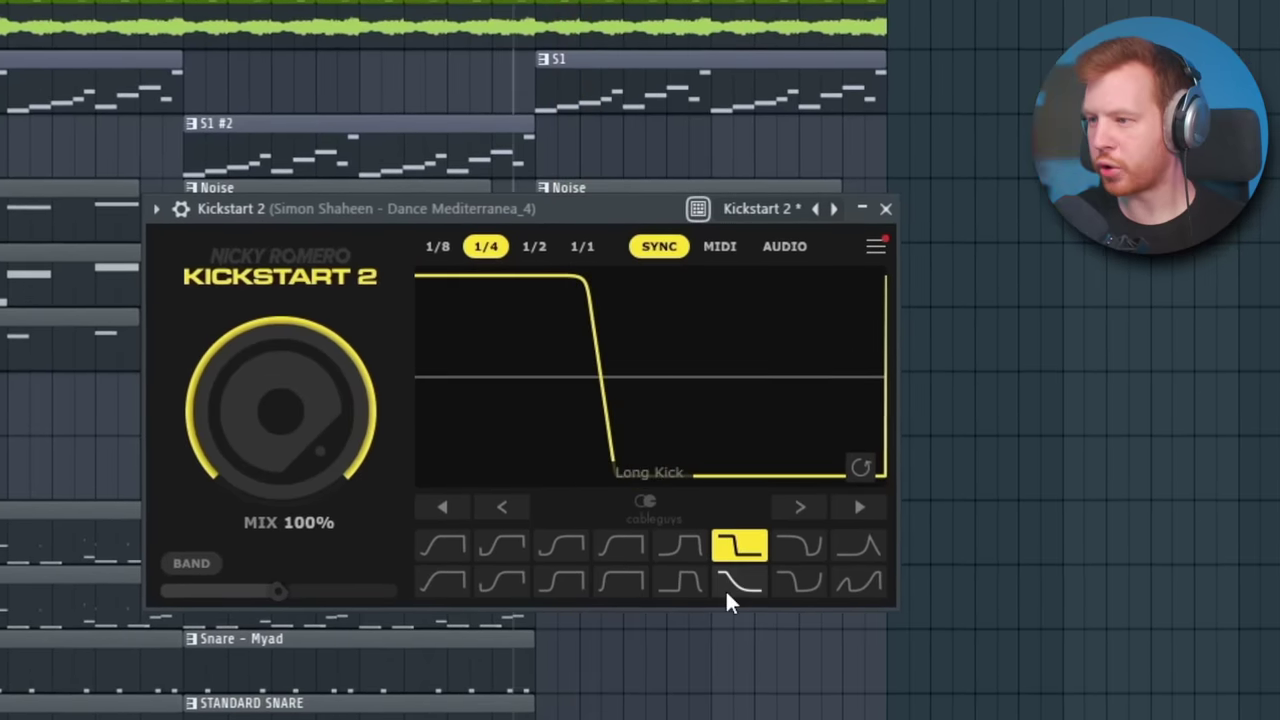
pyautogui.click(727, 590)
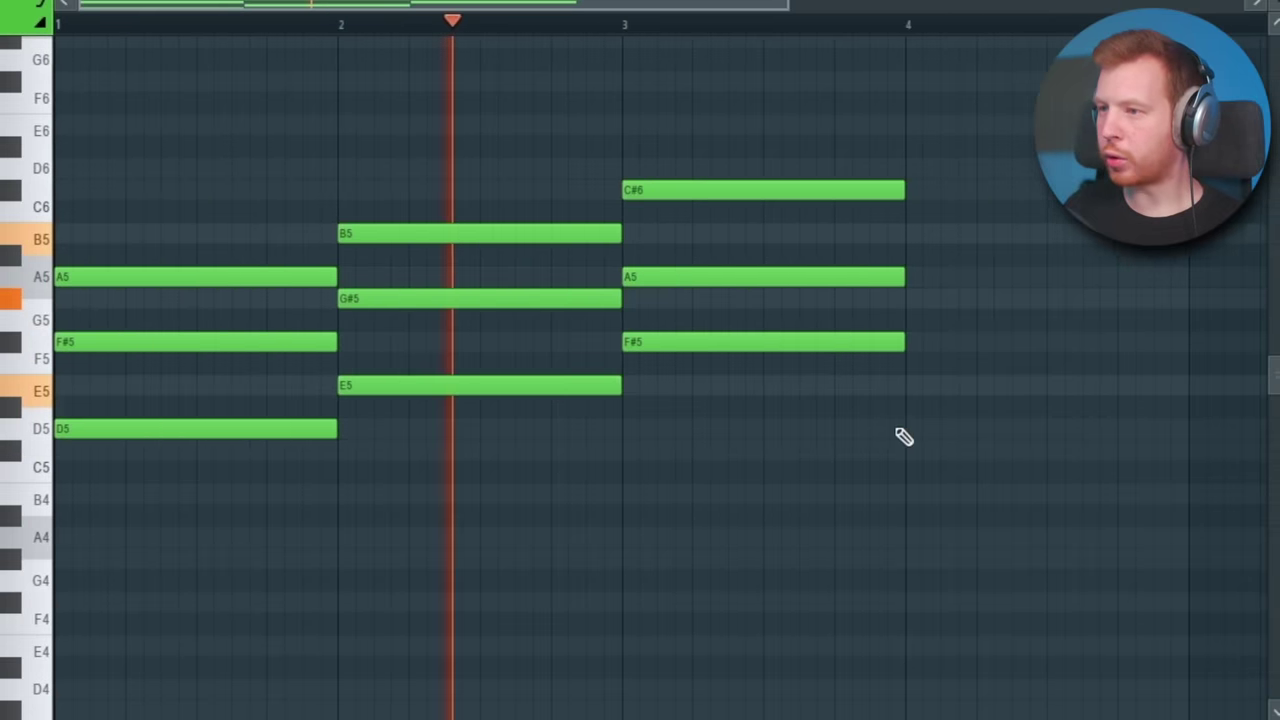
# Step: Add a fourth chord of C#, E and G#, lower the chords an octave, and break the first into staggered D, A, D and A notes
pyautogui.click(938, 408)
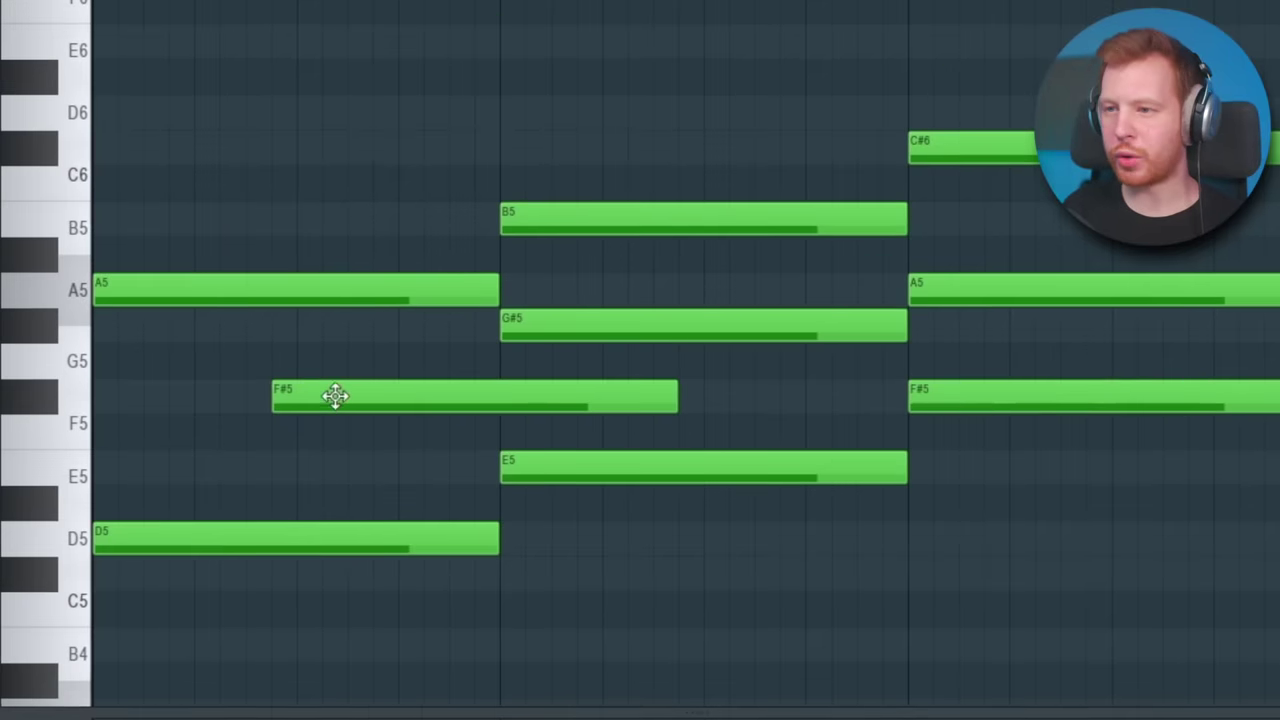
pyautogui.moveTo(213, 305); pyautogui.dragTo(211, 270)
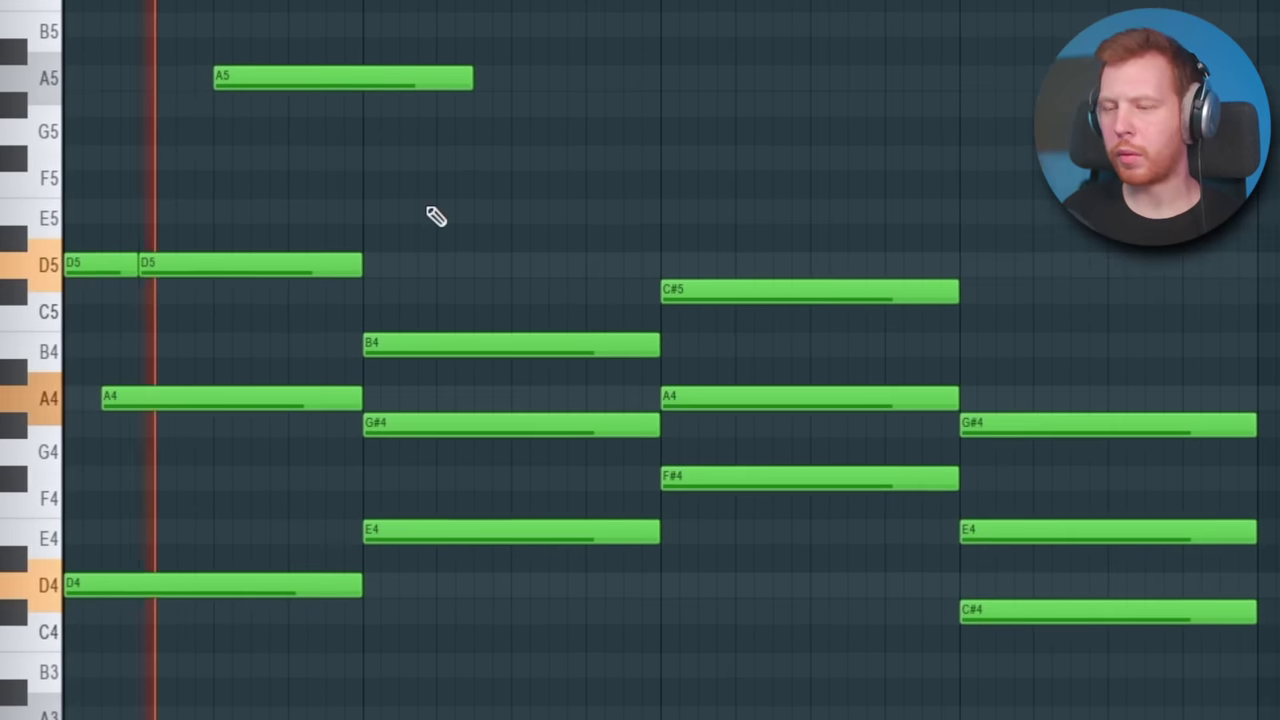
pyautogui.press('space')
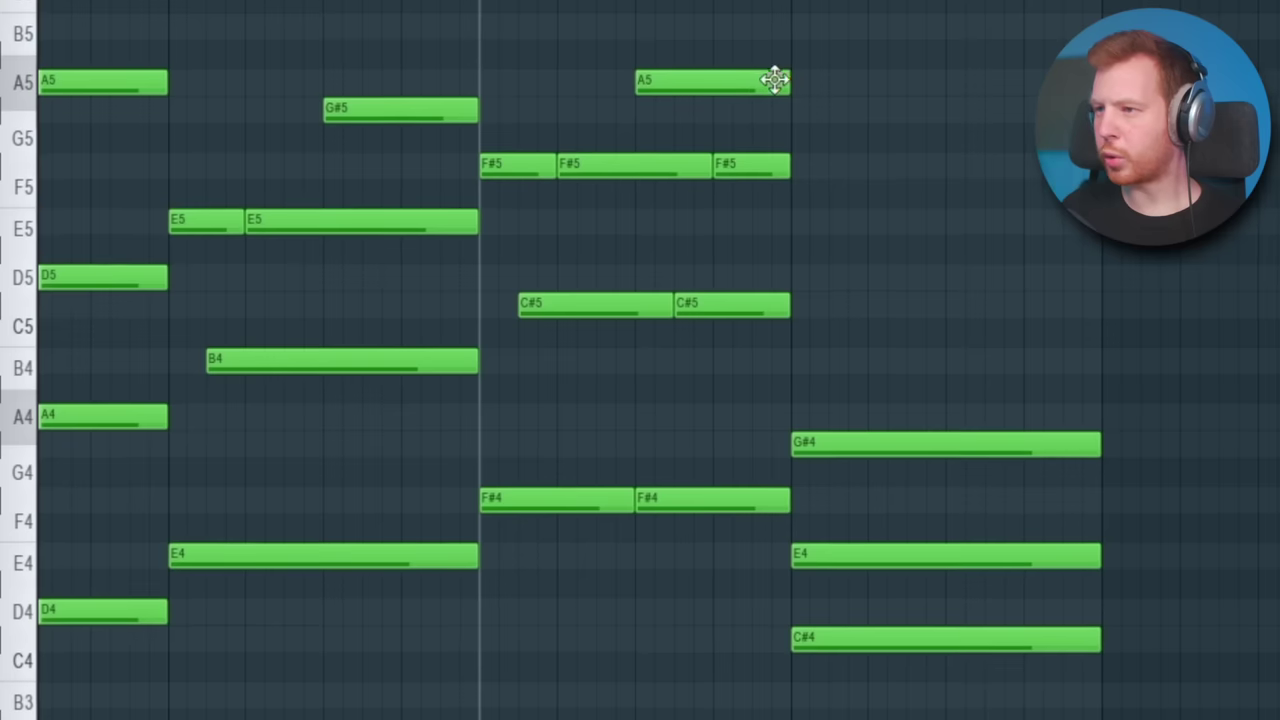
# Step: Break the remaining chords into staggered, repeated notes, adding a short D5 between the C#5 notes in the last bar
pyautogui.moveTo(745, 89); pyautogui.dragTo(771, 83)
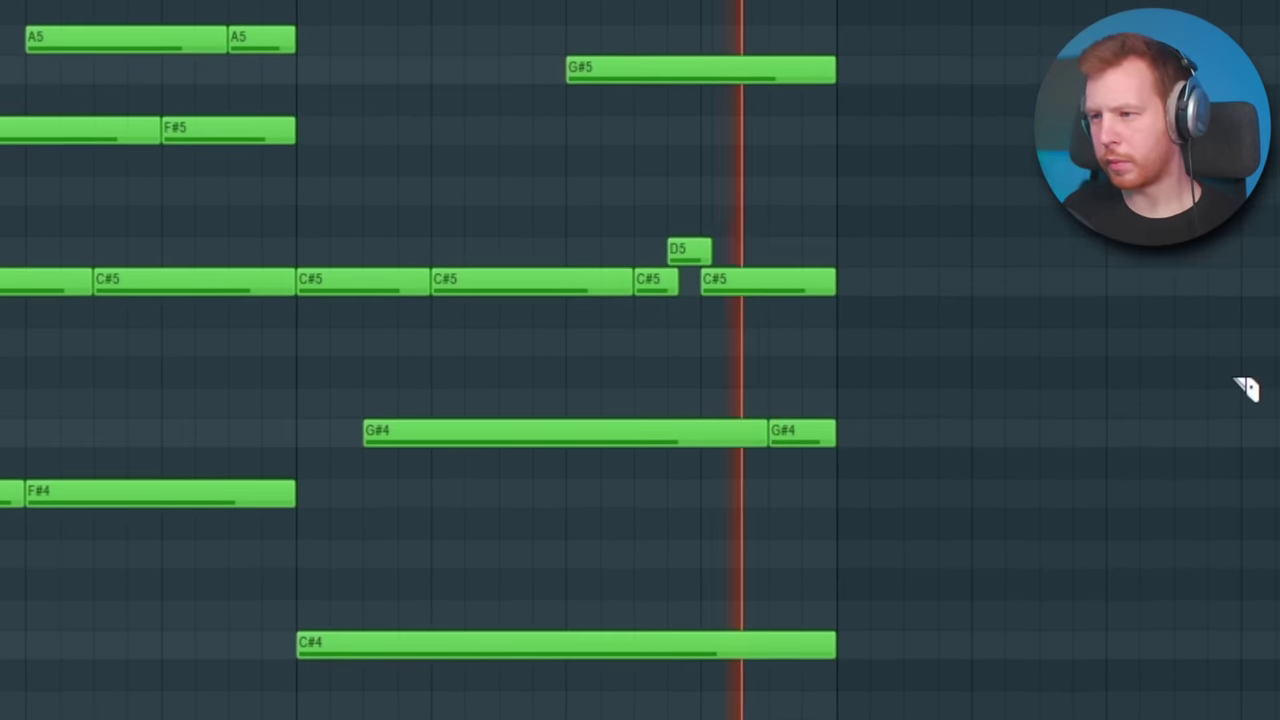
pyautogui.press('space')
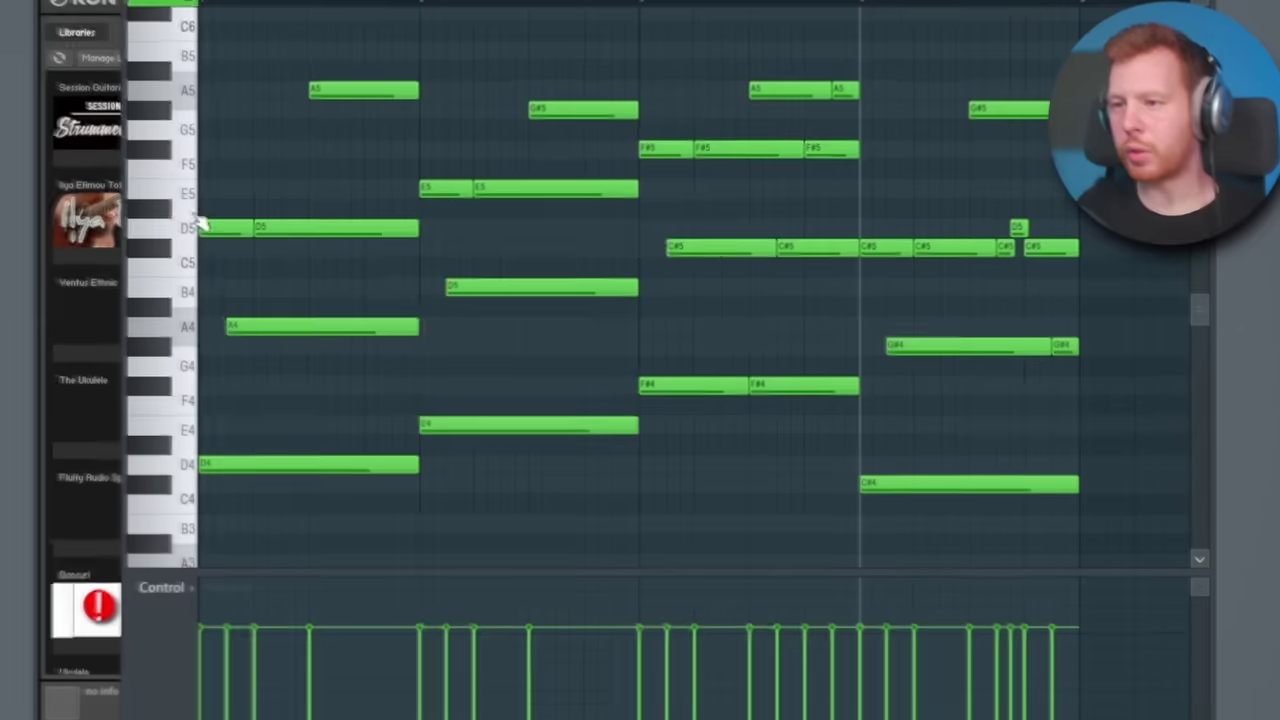
# Step: Lower and vary the velocities of the notes that follow each chord's first note, and play the pattern back
pyautogui.hotkey('alt', 's')
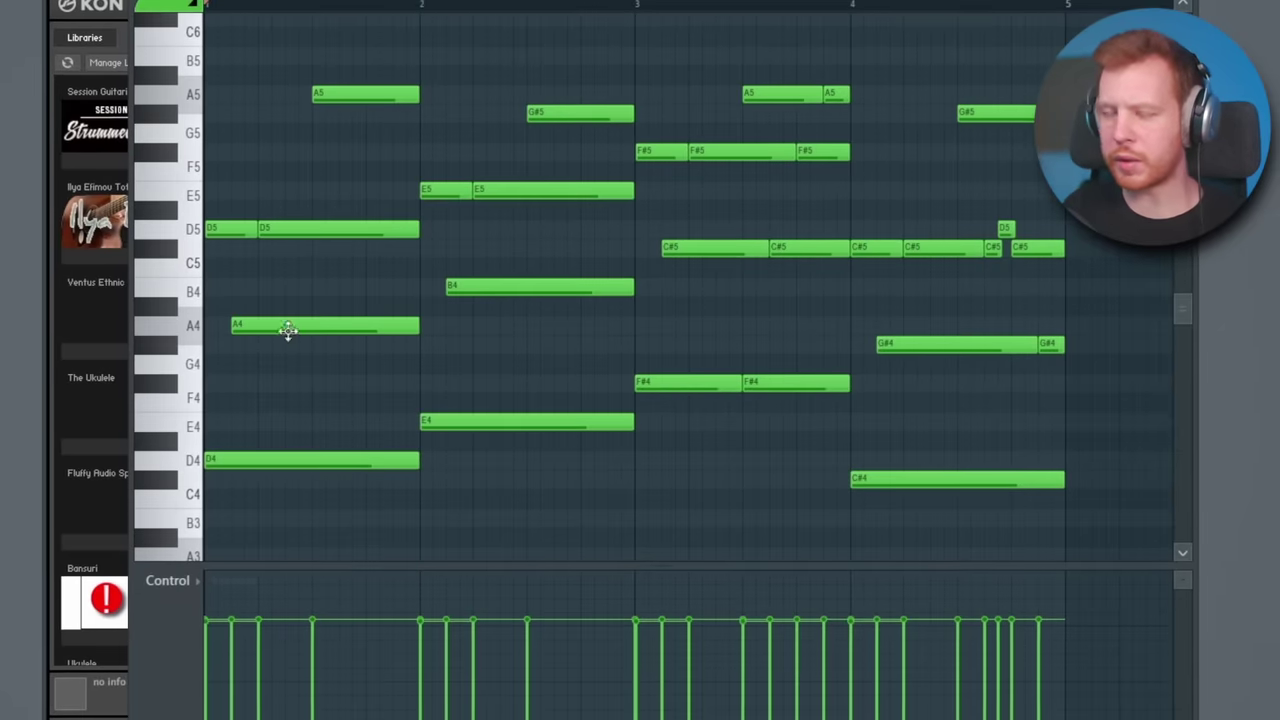
pyautogui.scroll(3, 256, 430)
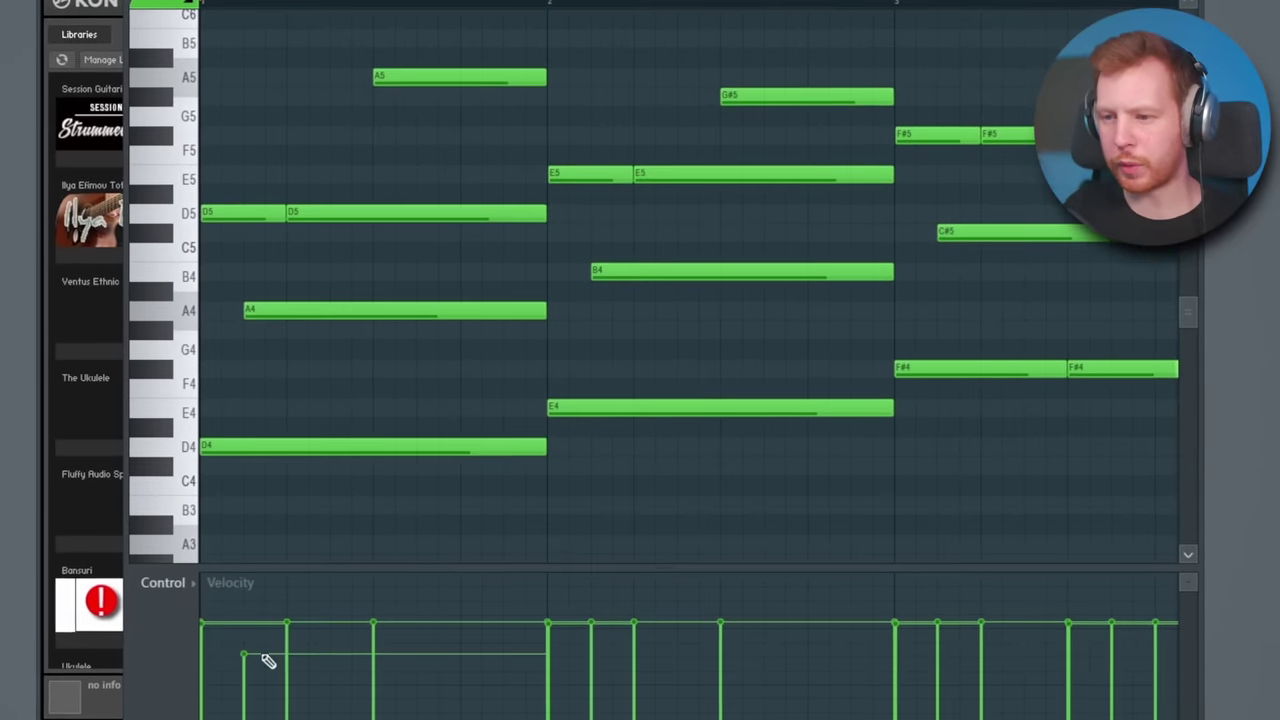
pyautogui.moveTo(381, 658); pyautogui.dragTo(392, 647)
pyautogui.press('space')
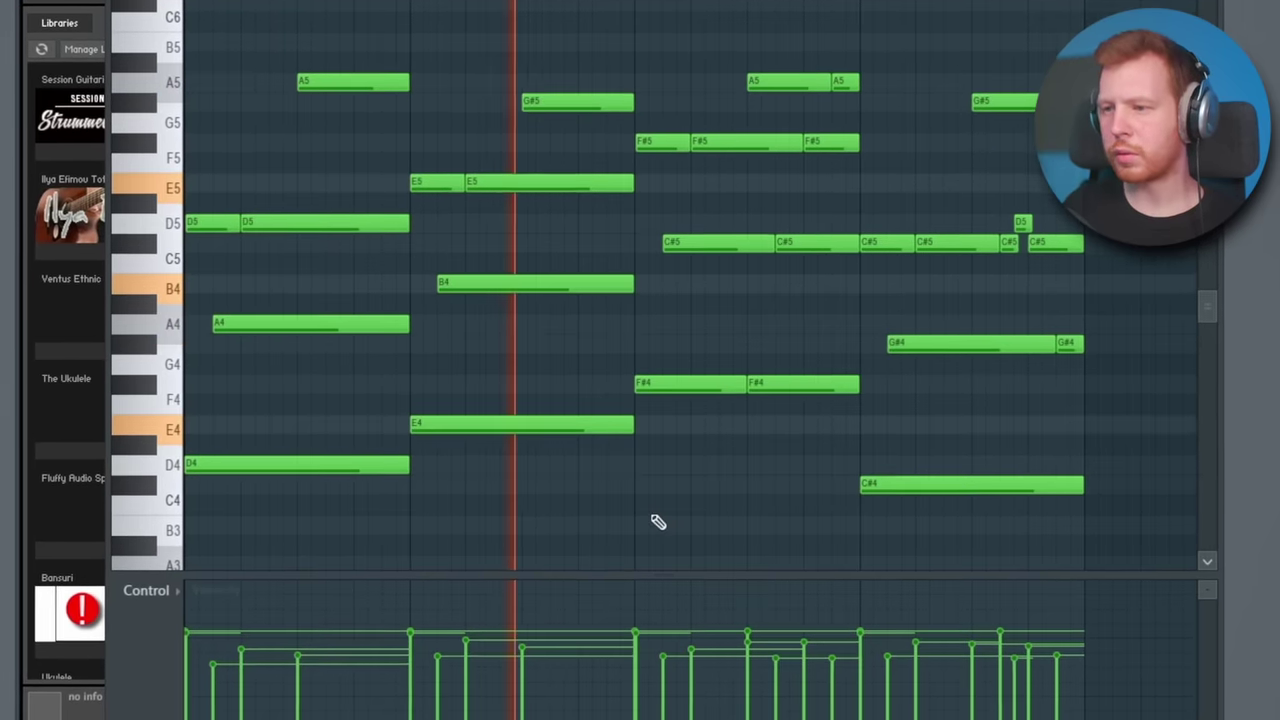
# Step: Duplicate the four-bar broken-chord pattern into the next four bars and clear the selection
pyautogui.hotkey('ctrl', 'b')
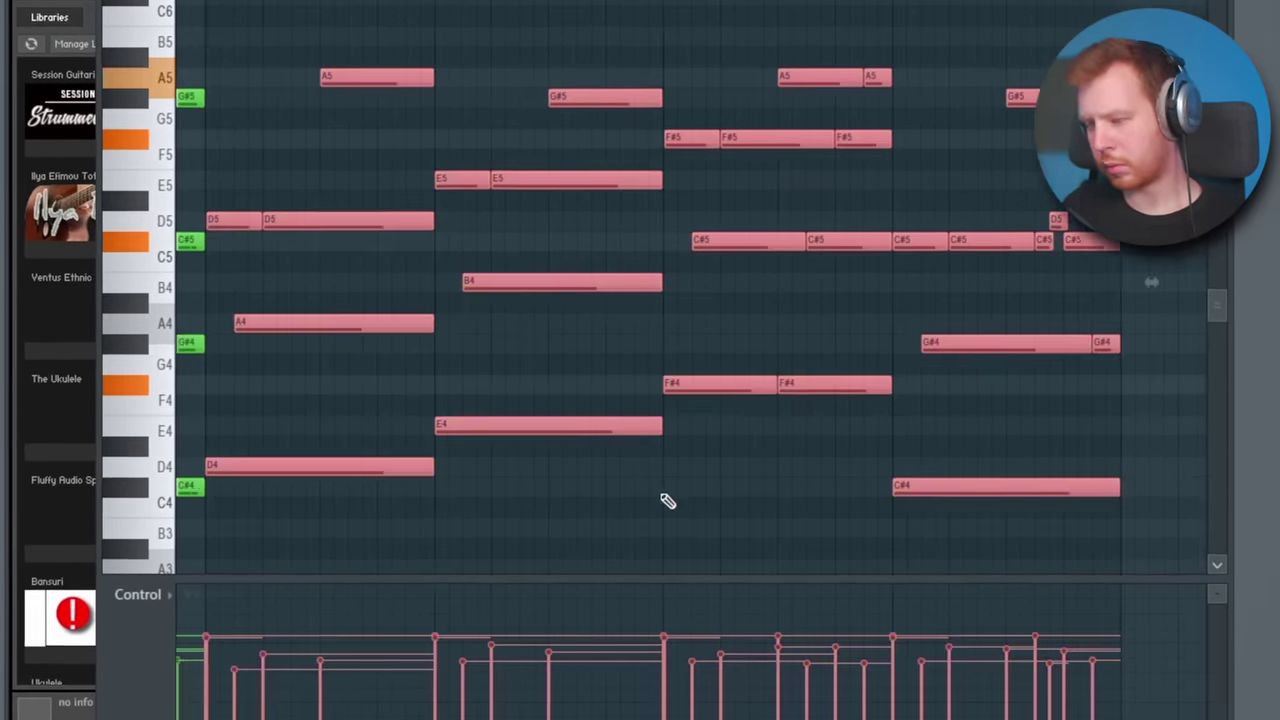
pyautogui.scroll(-2, 664, 500)
pyautogui.hotkey('ctrl', 'd')
pyautogui.moveTo(632, 508); pyautogui.dragTo(950, 506)
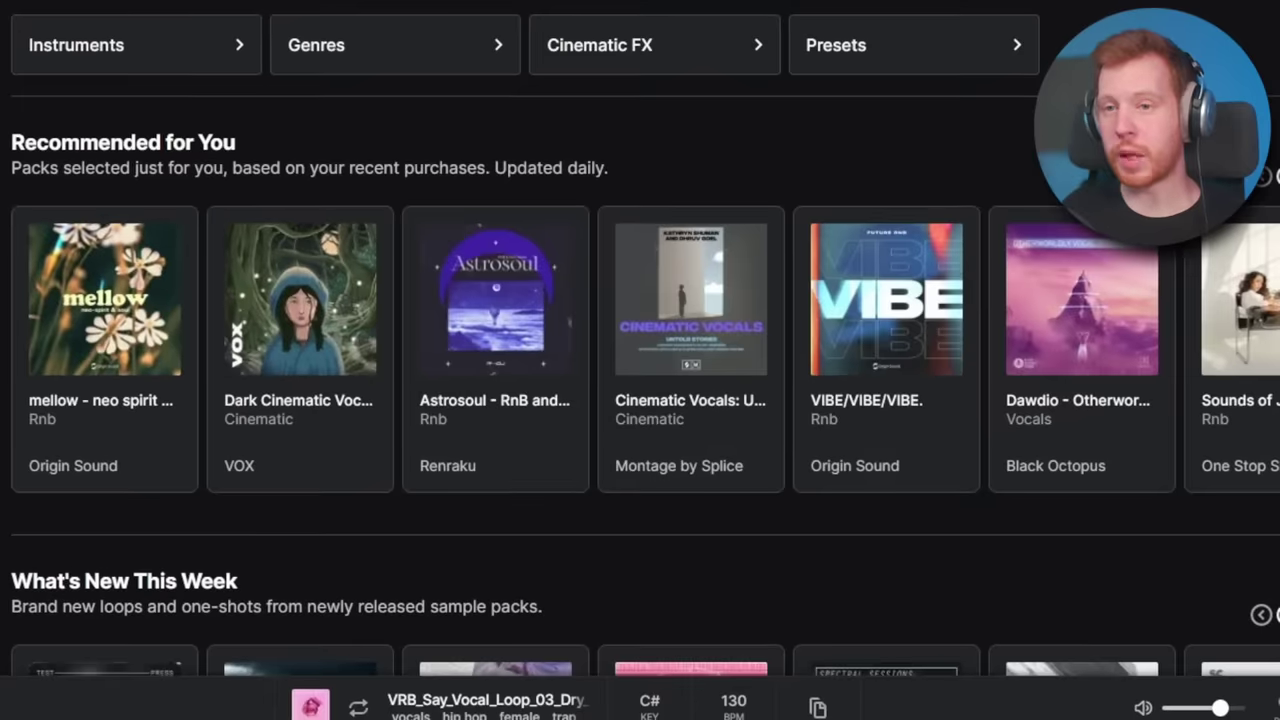
# Step: Switch to the Splice sample library and search female vocals filtered to dry hooks in a major key
pyautogui.click(70, 50)
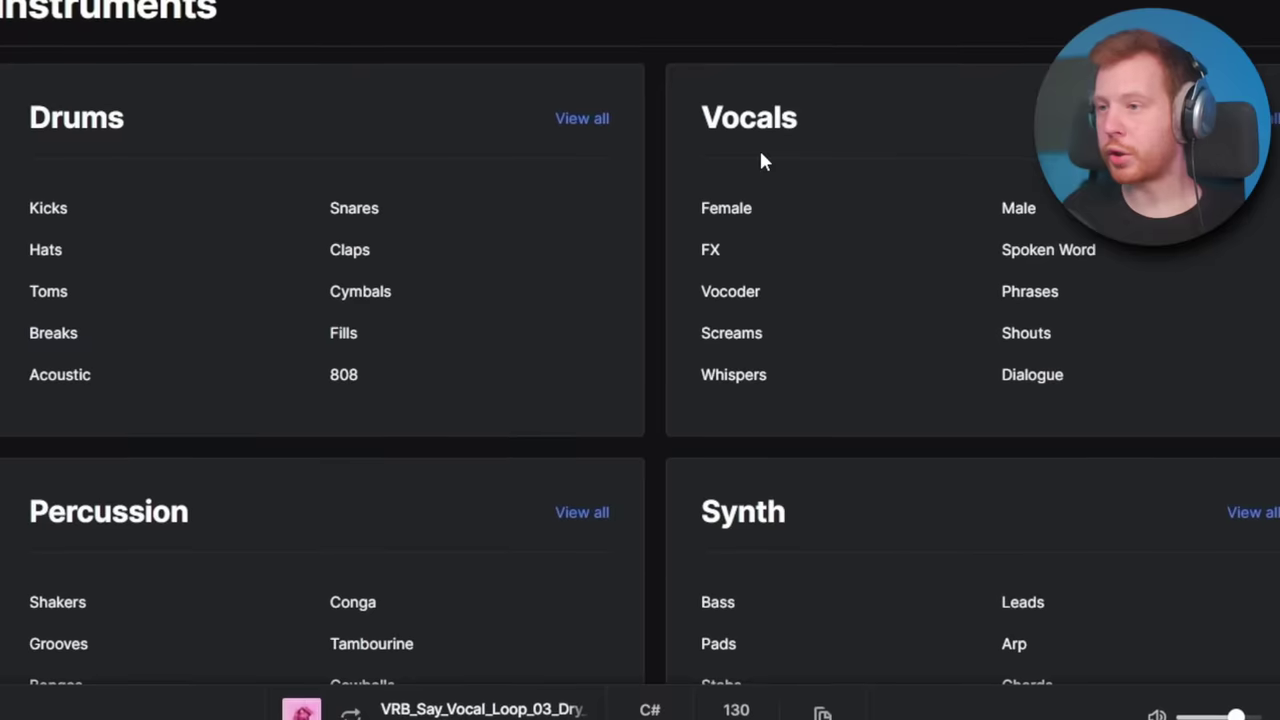
pyautogui.click(733, 209)
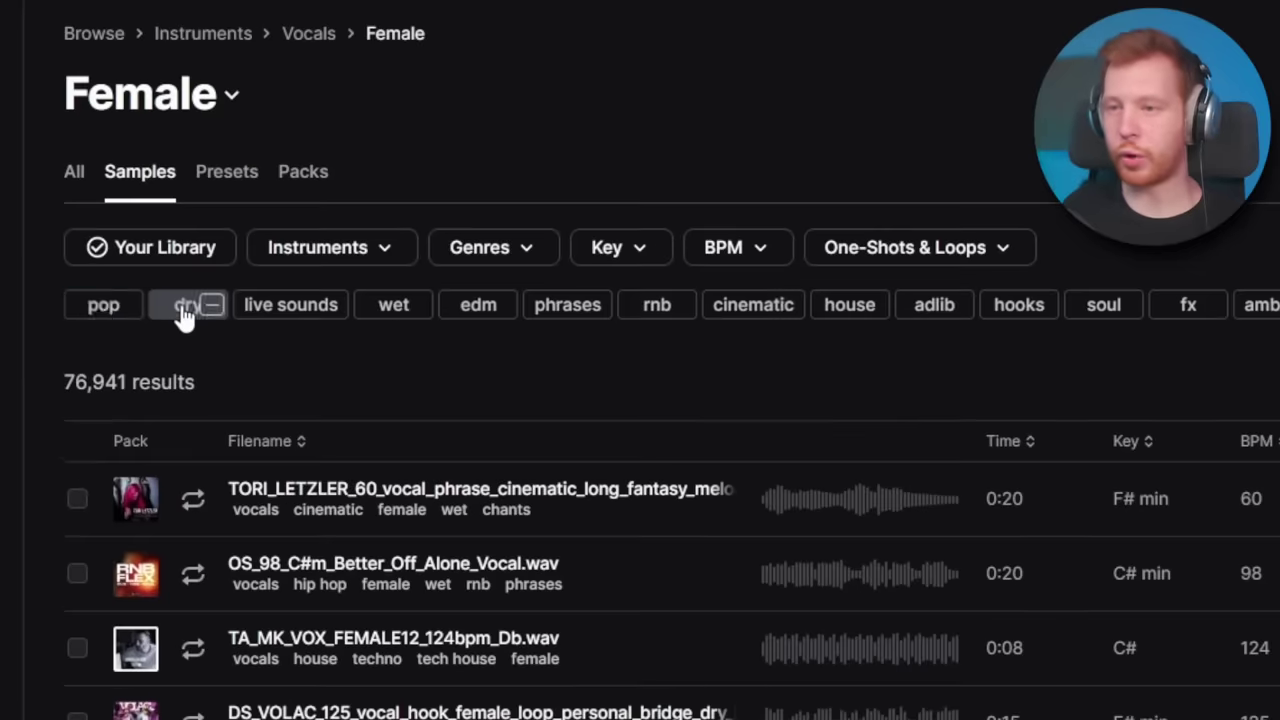
pyautogui.click(186, 307)
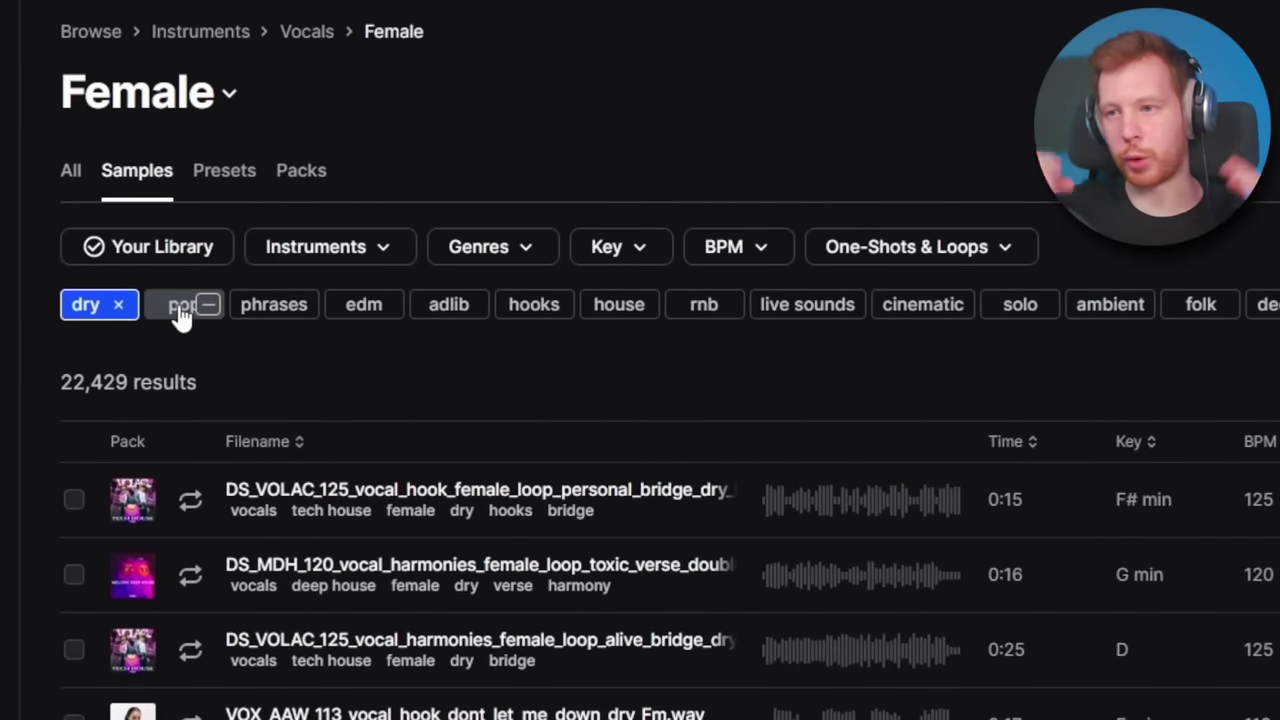
pyautogui.click(510, 308)
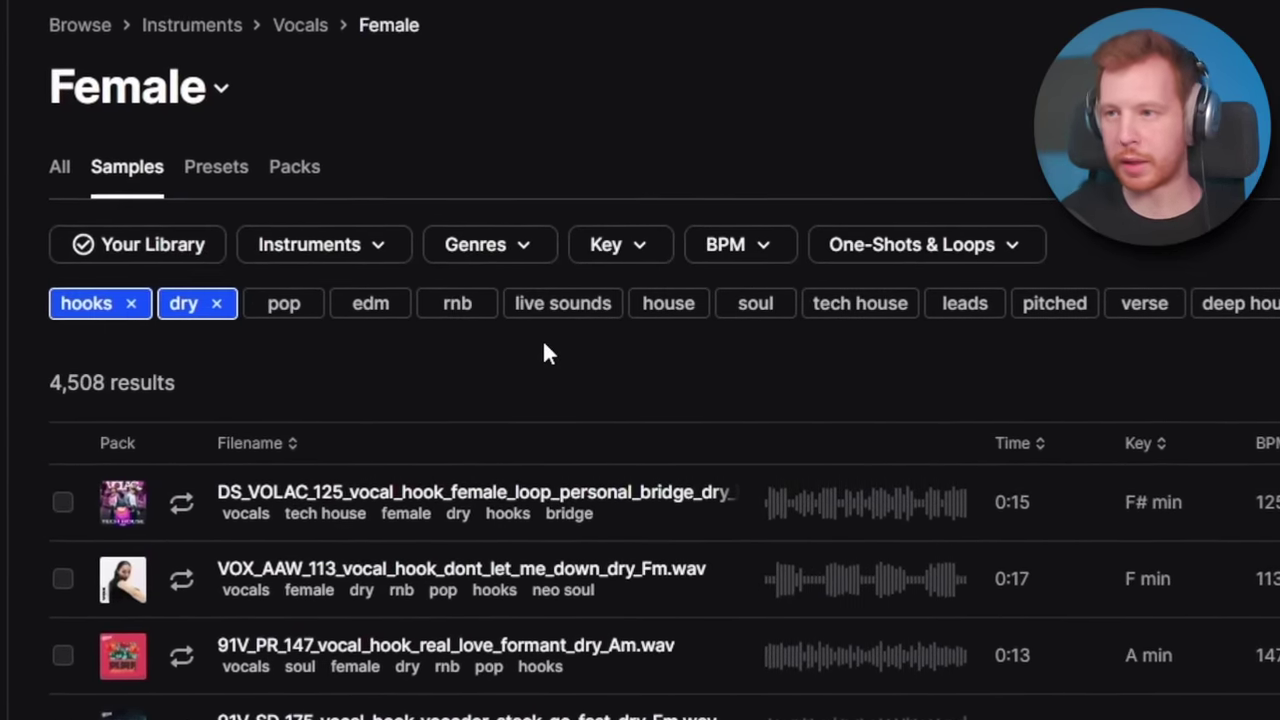
pyautogui.click(620, 245)
pyautogui.click(848, 564)
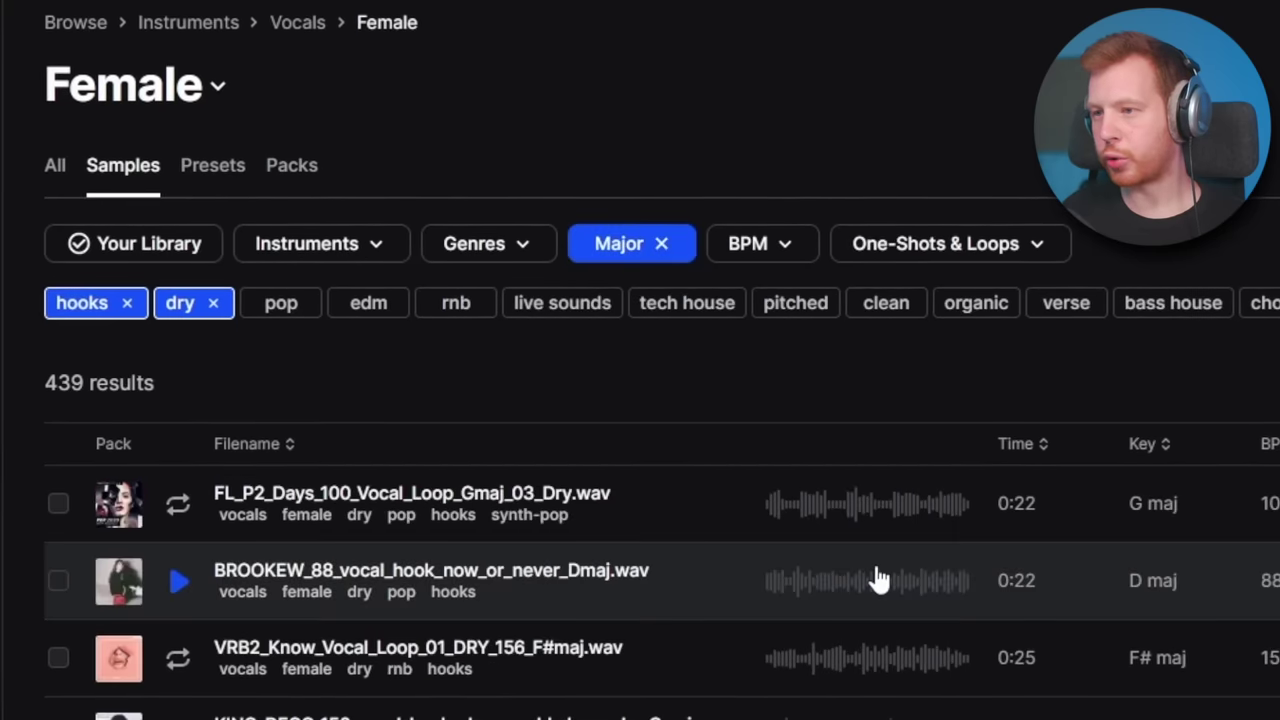
pyautogui.scroll(-2, 451, 600)
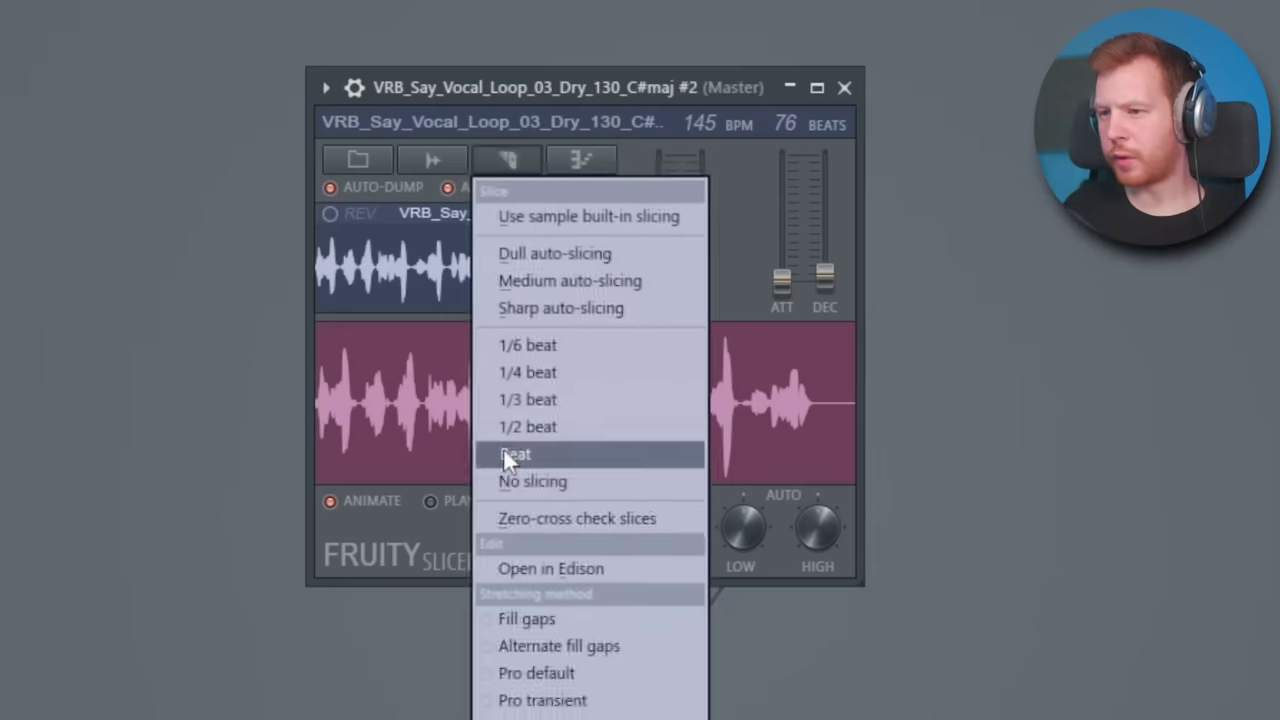
# Step: Slice the VRB_Say_Vocal_Loop_03 vocal by beat in Fruity Slicer, set its length to 32 beats, and audition it
pyautogui.click(505, 454)
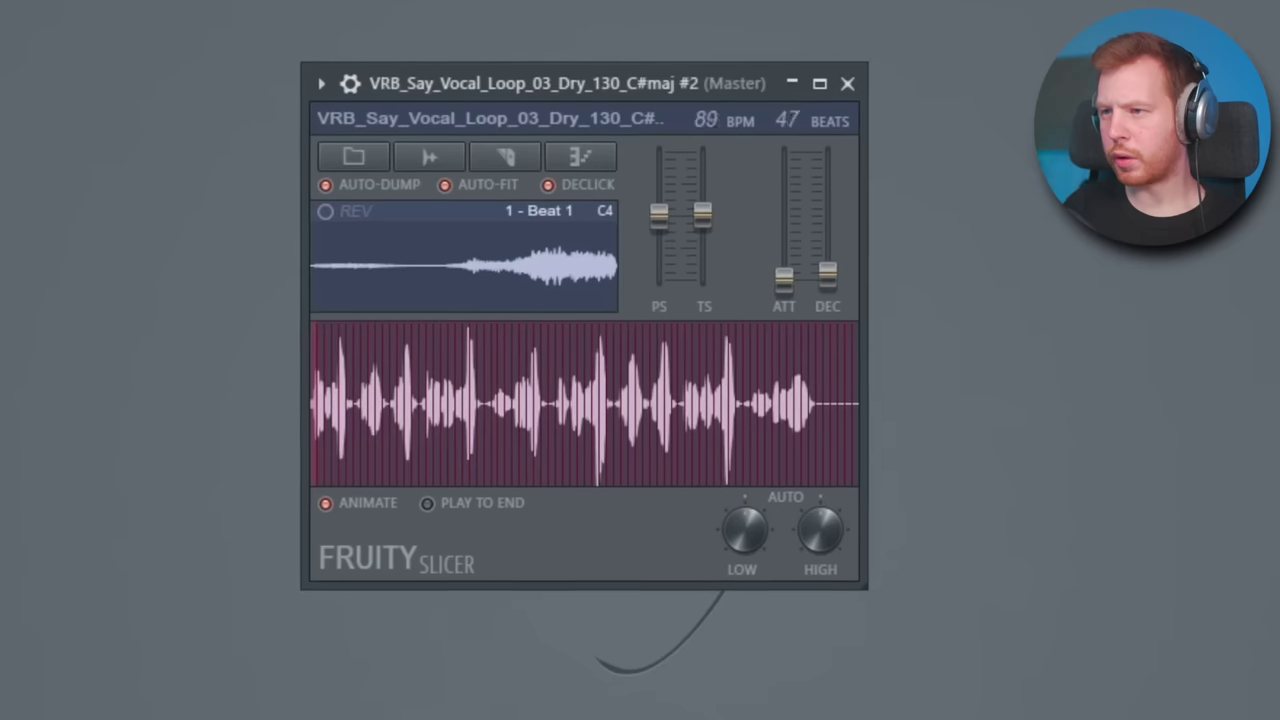
pyautogui.moveTo(690, 121); pyautogui.dragTo(697, 124)
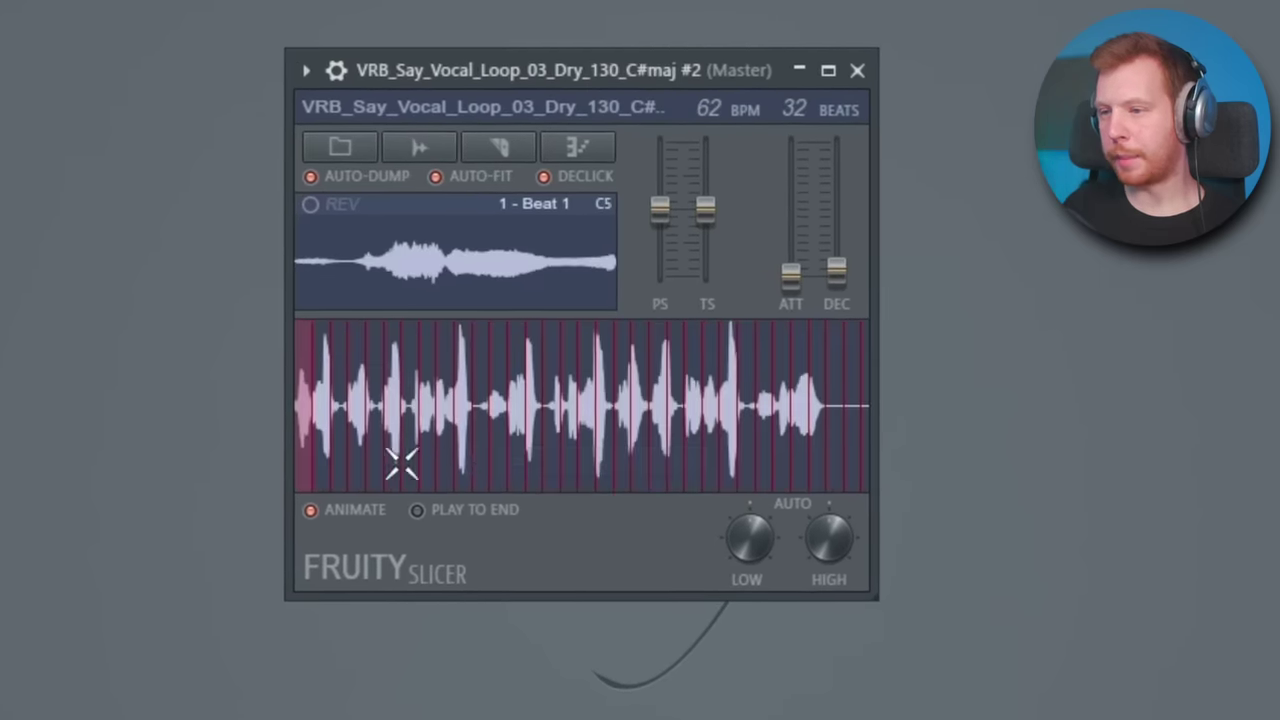
pyautogui.press('space')
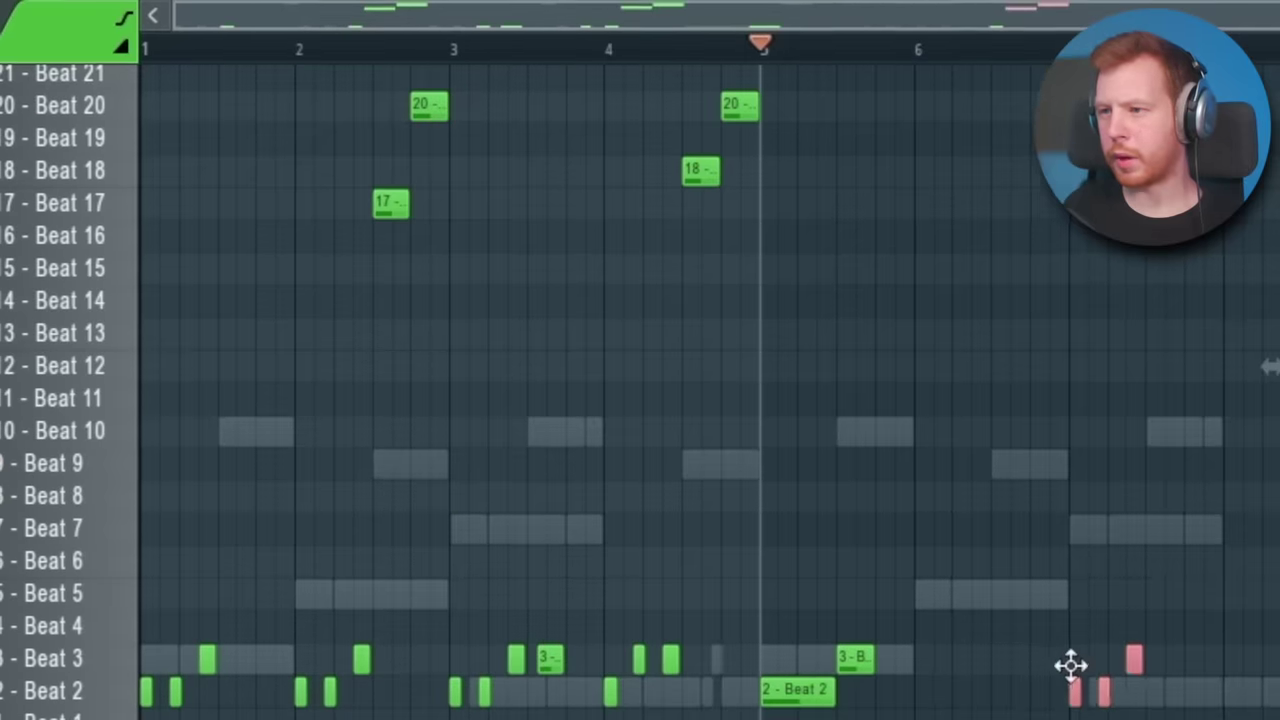
# Step: Move the copied vocal slice notes to the start of bar 6, clear the selection, and check the playback
pyautogui.moveTo(898, 708); pyautogui.dragTo(917, 708)
pyautogui.press('space')
pyautogui.hotkey('ctrl', 'd')
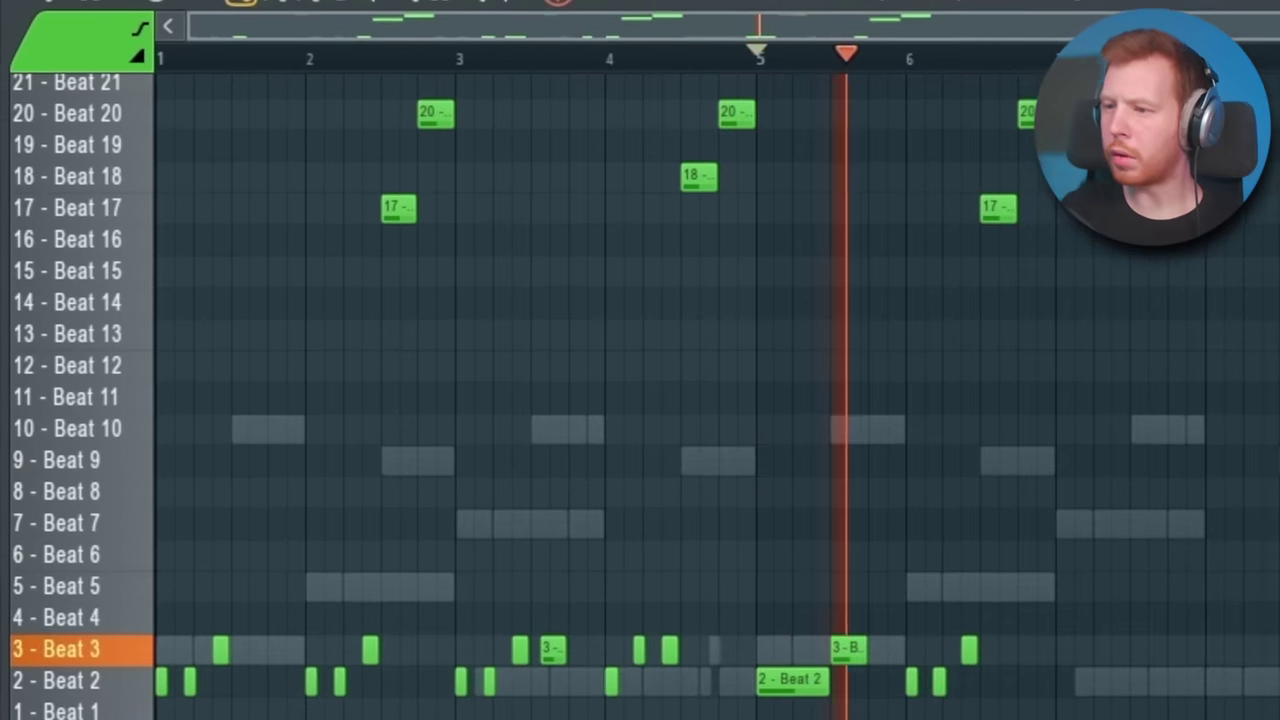
pyautogui.press('space')
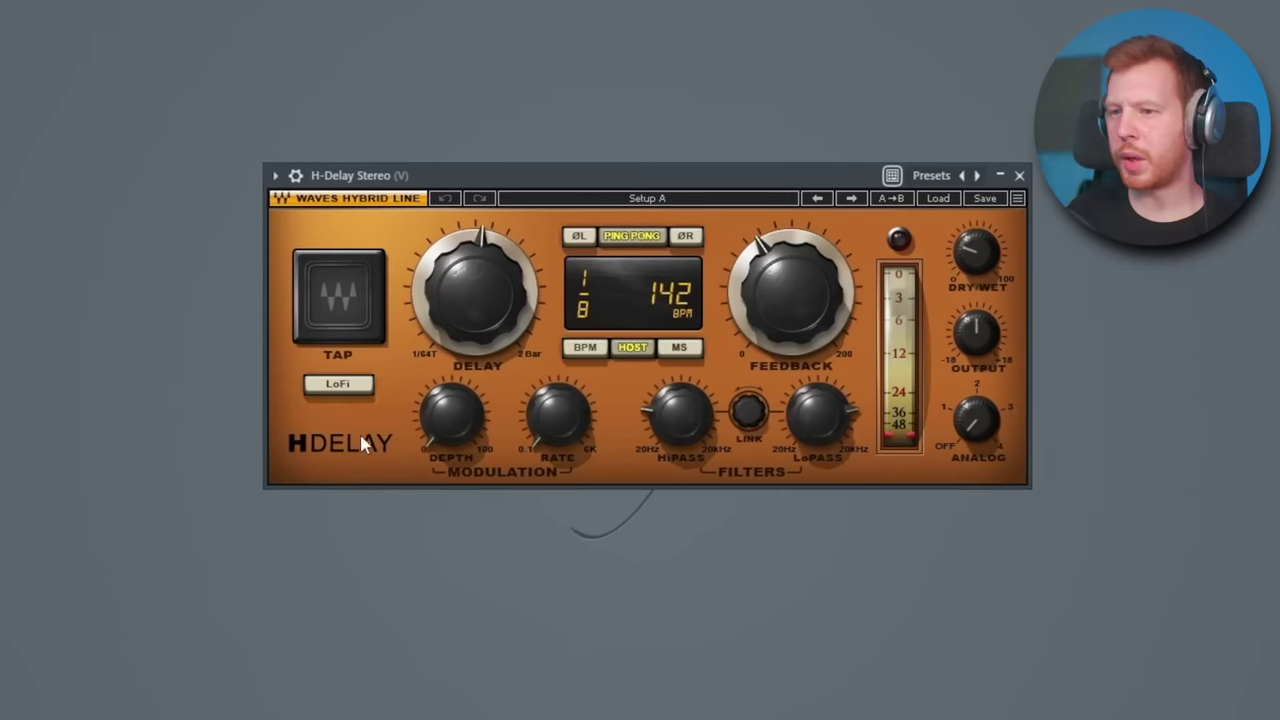
# Step: Raise the feedback slightly on the H-Delay ping-pong delay and adjust its dry/wet mix
pyautogui.moveTo(796, 294); pyautogui.dragTo(796, 288)
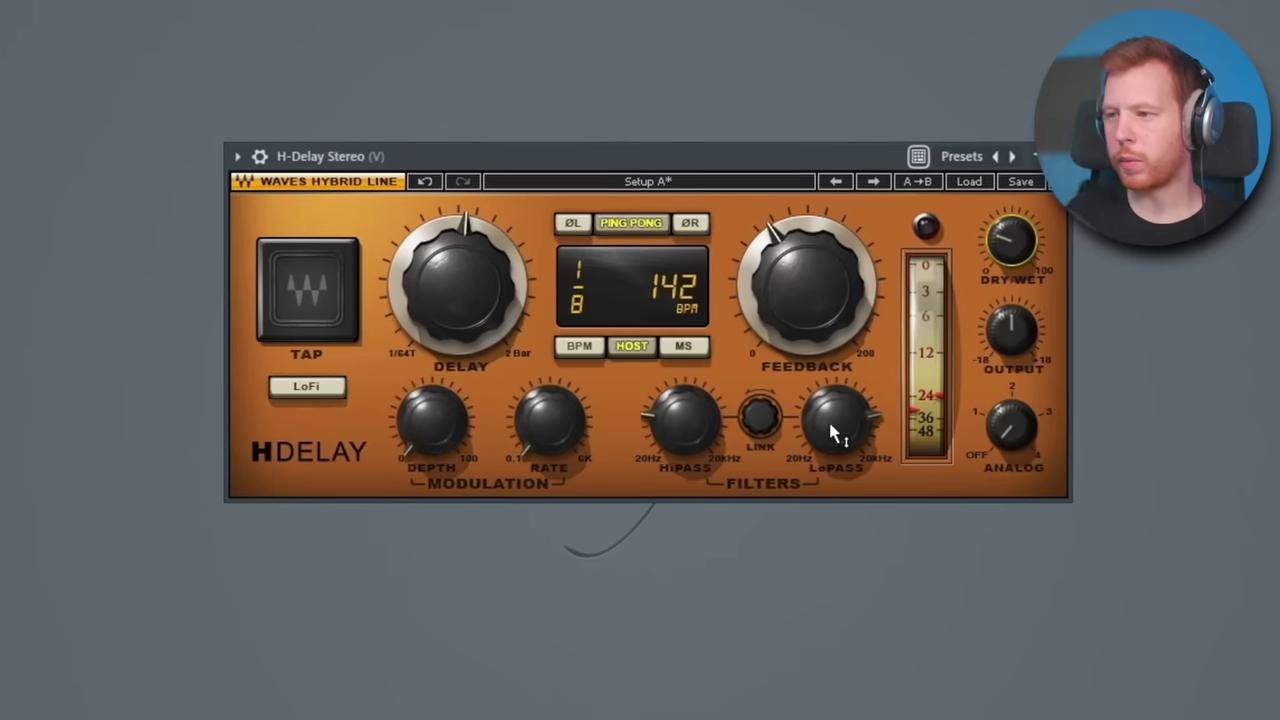
pyautogui.click(1020, 250)
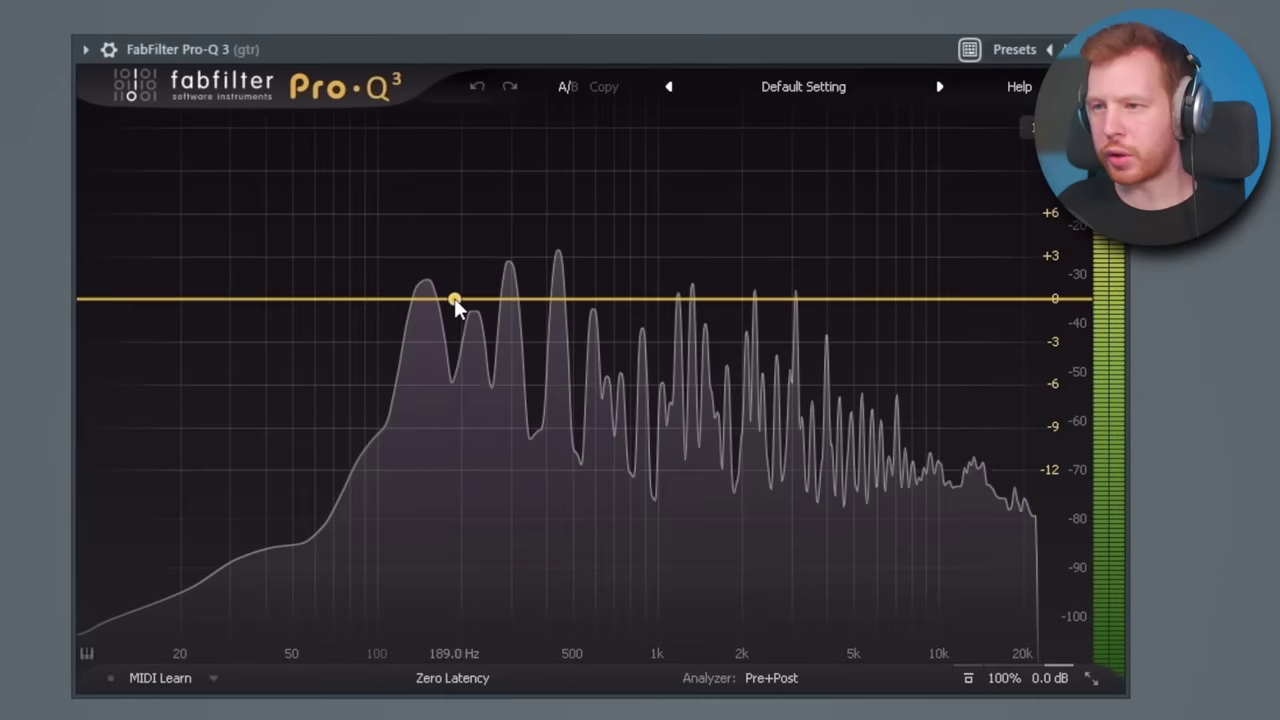
# Step: In Pro-Q 3, cut about 2.2 dB near 194 Hz and add a side-only high shelf of +4.82 dB at 2303 Hz
pyautogui.moveTo(455, 302); pyautogui.dragTo(457, 331)
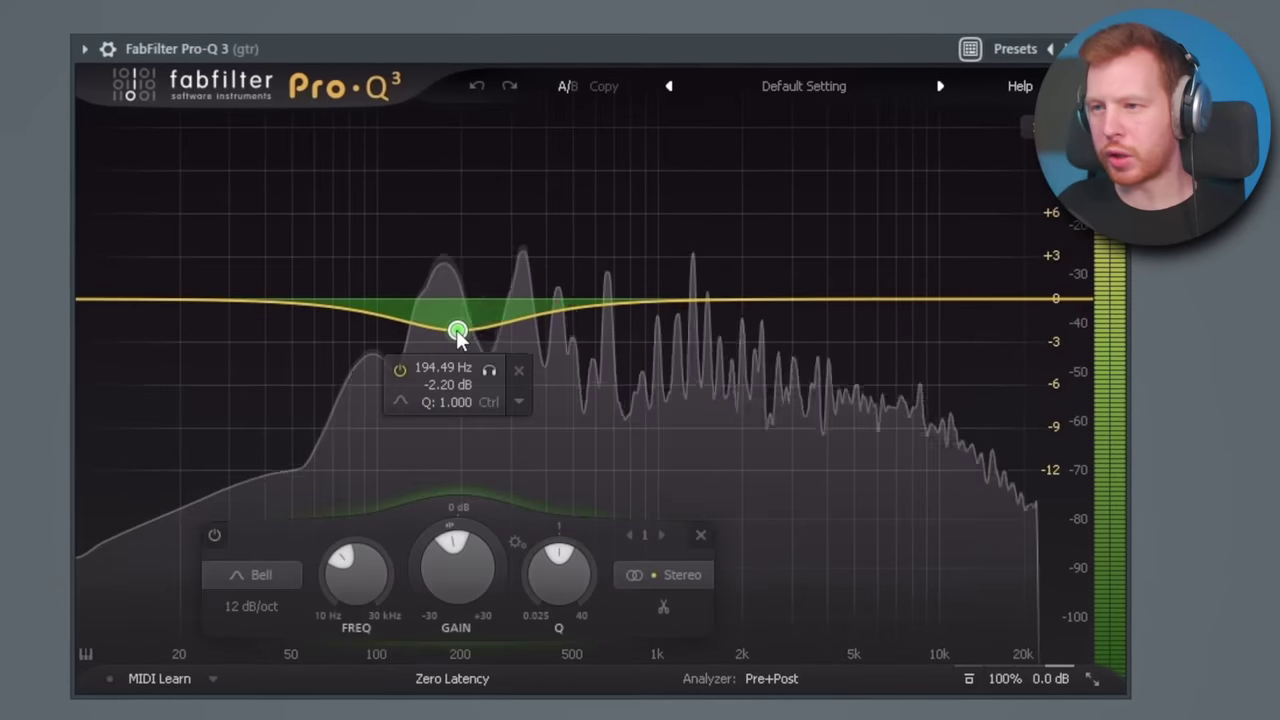
pyautogui.moveTo(1043, 298); pyautogui.dragTo(760, 264)
pyautogui.rightClick(761, 264)
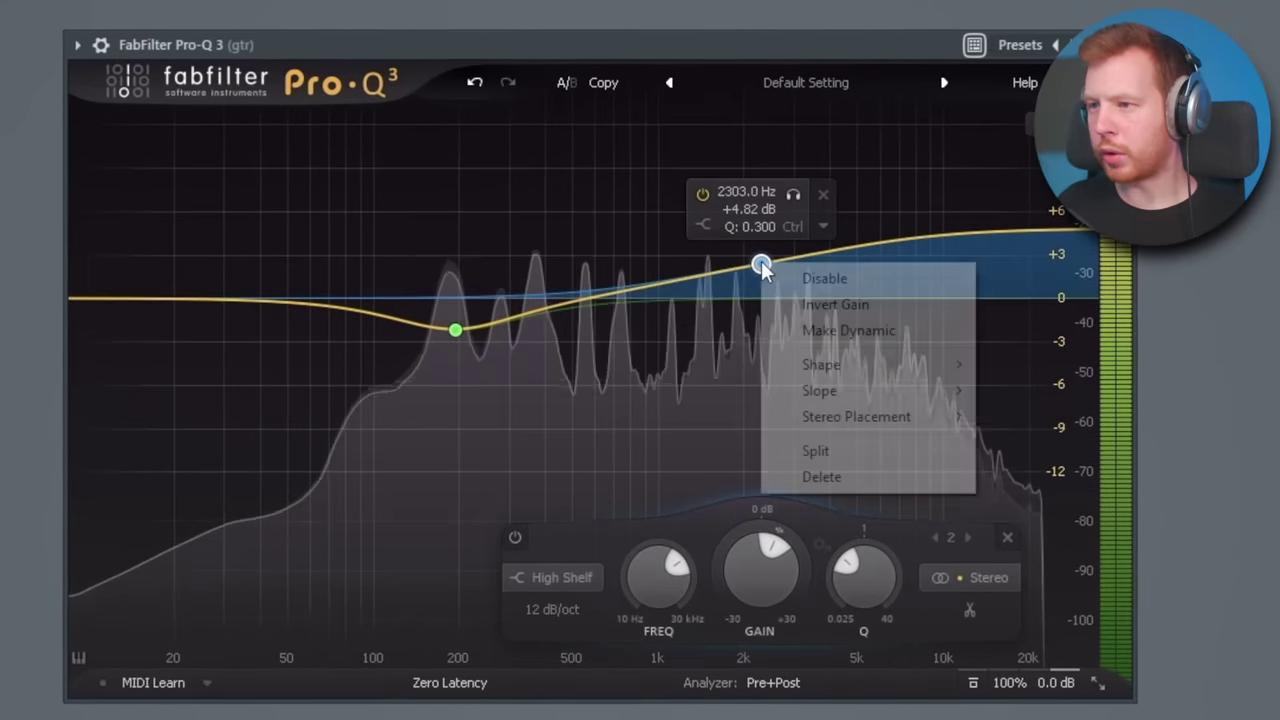
pyautogui.moveTo(858, 428)
pyautogui.click(1026, 521)
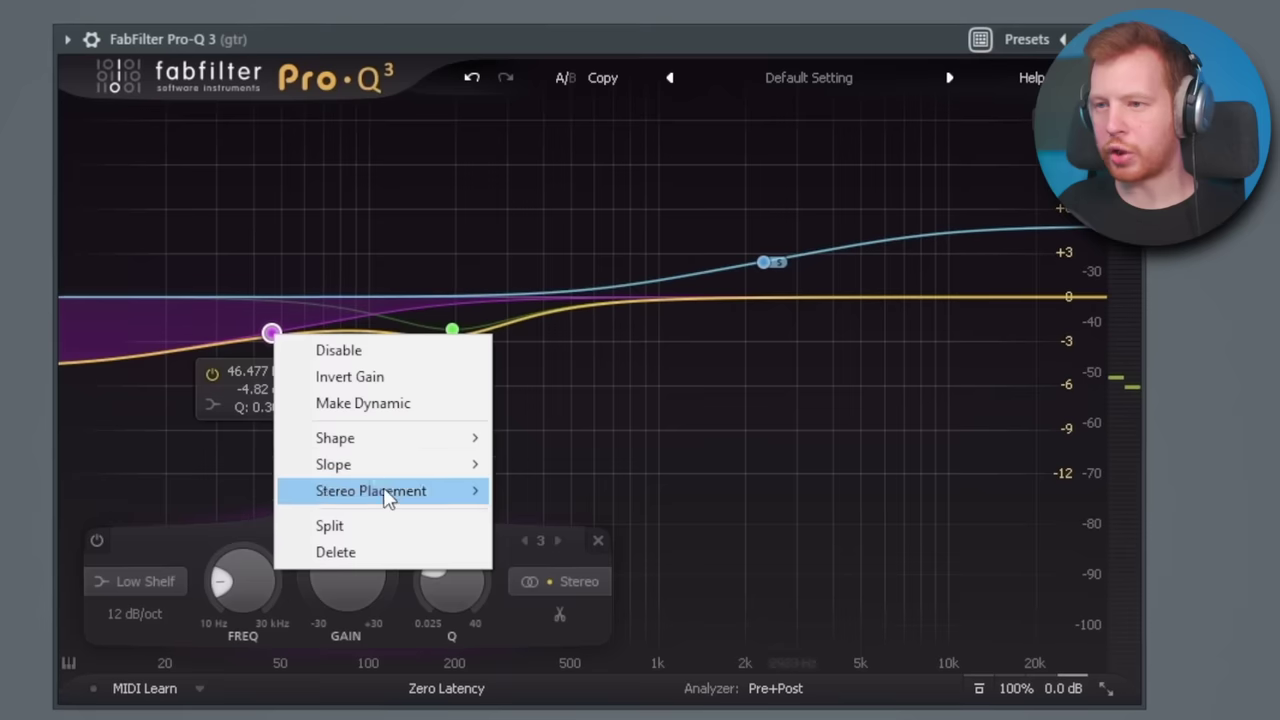
# Step: Apply a low-shelf cut of 4.90 dB at 59 Hz to the side signal, and move the high shelf to a higher frequency
pyautogui.moveTo(390, 510)
pyautogui.click(540, 599)
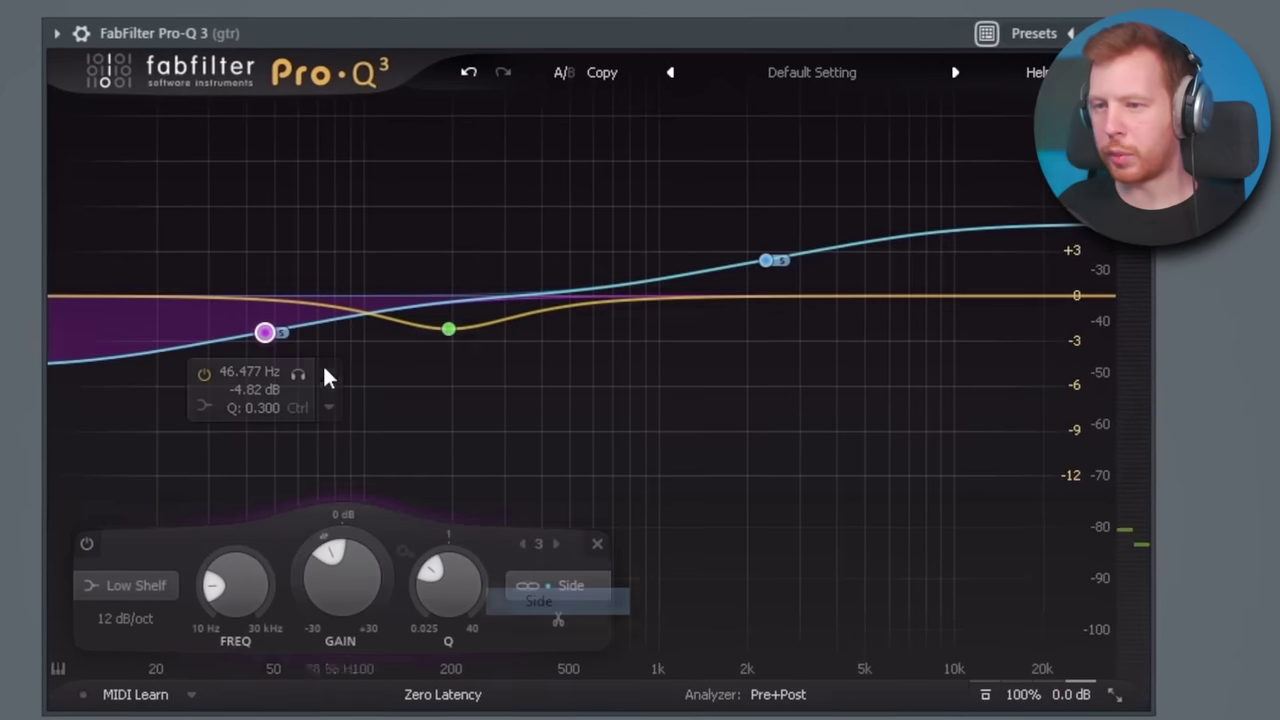
pyautogui.moveTo(264, 332); pyautogui.dragTo(291, 331)
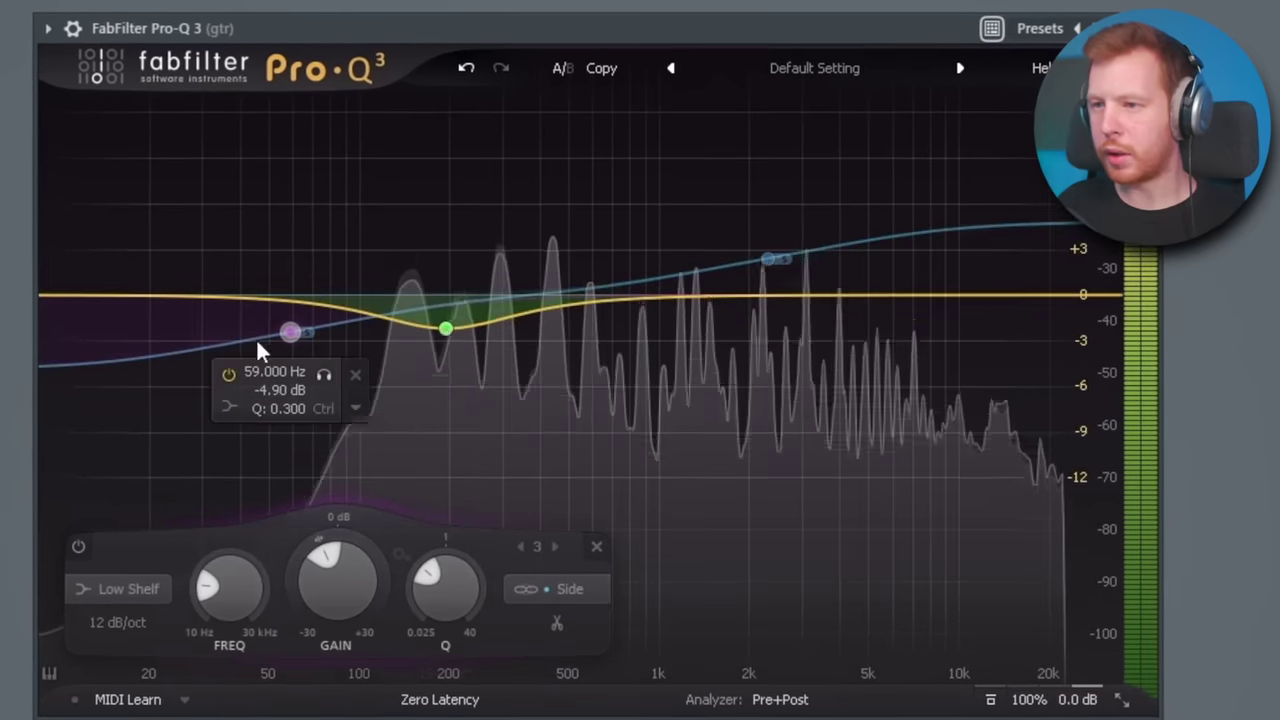
pyautogui.moveTo(774, 253); pyautogui.dragTo(838, 250)
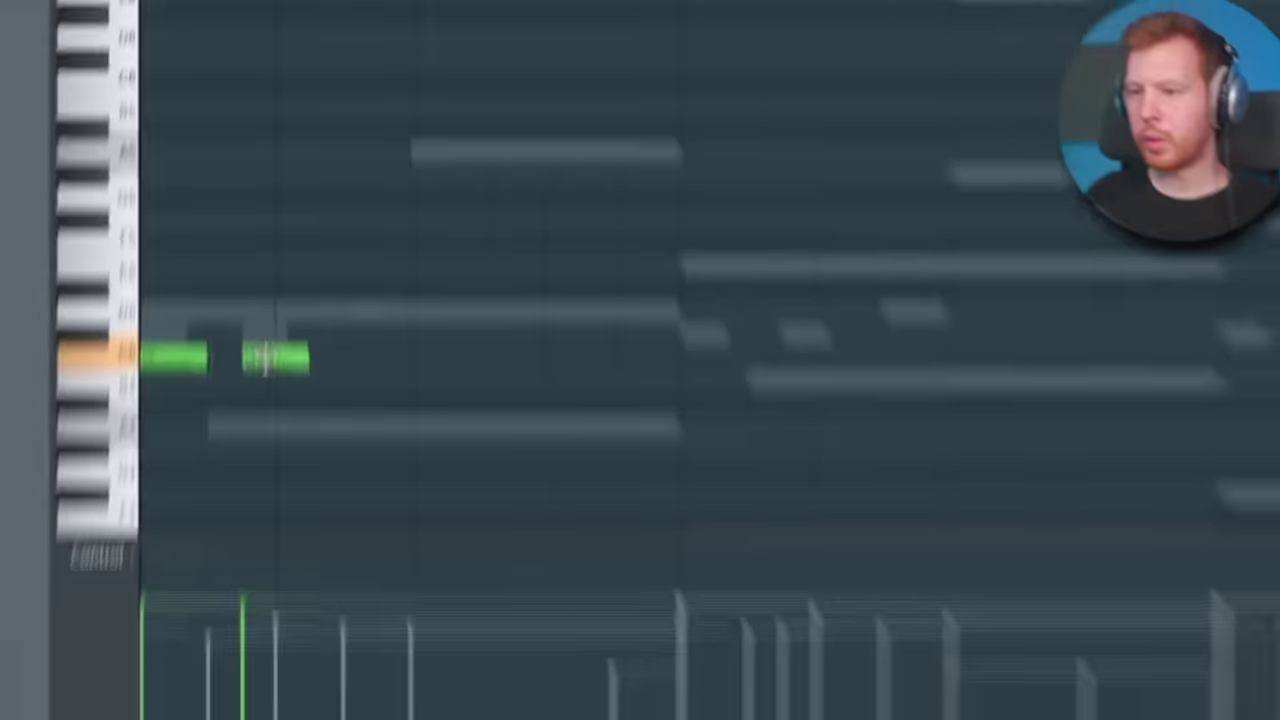
# Step: Duplicate the three-hit C5 rhythm with its varied velocities across four bars, adding short extra hits as variation
pyautogui.click(323, 285)
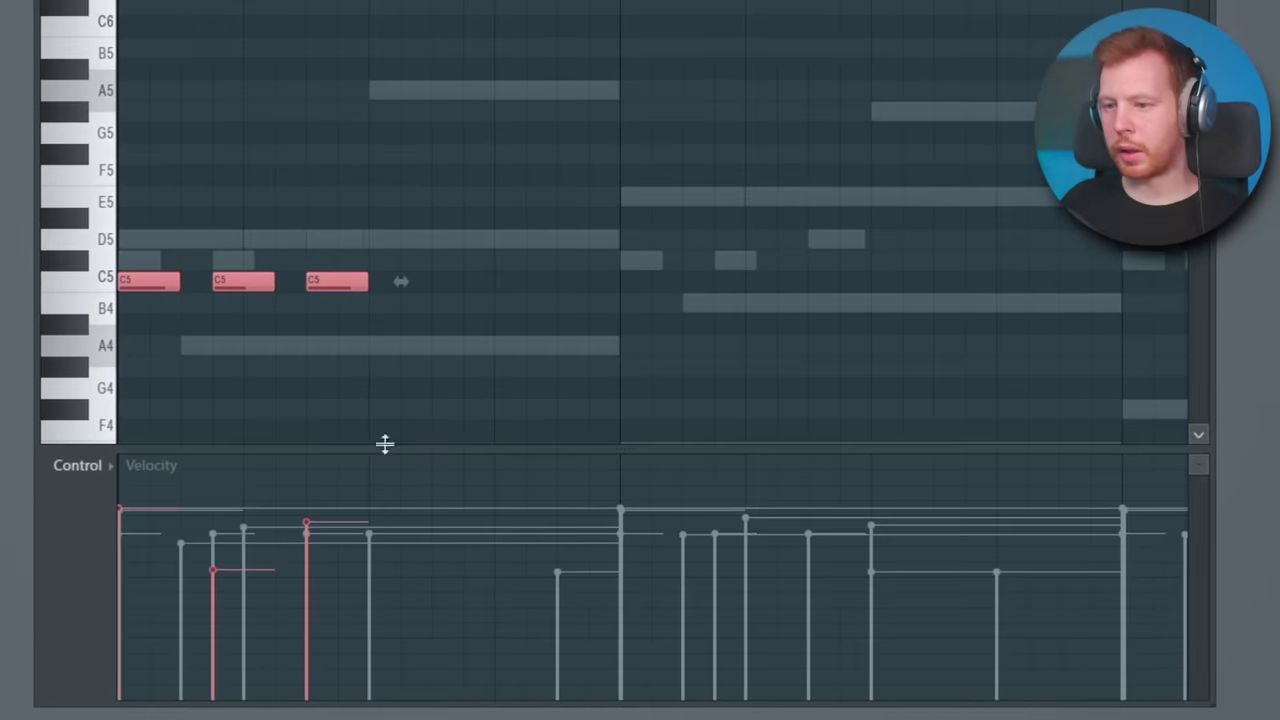
pyautogui.hotkey('ctrl', 'a')
pyautogui.hotkey('ctrl', 'b')
pyautogui.hotkey('ctrl', 'b')
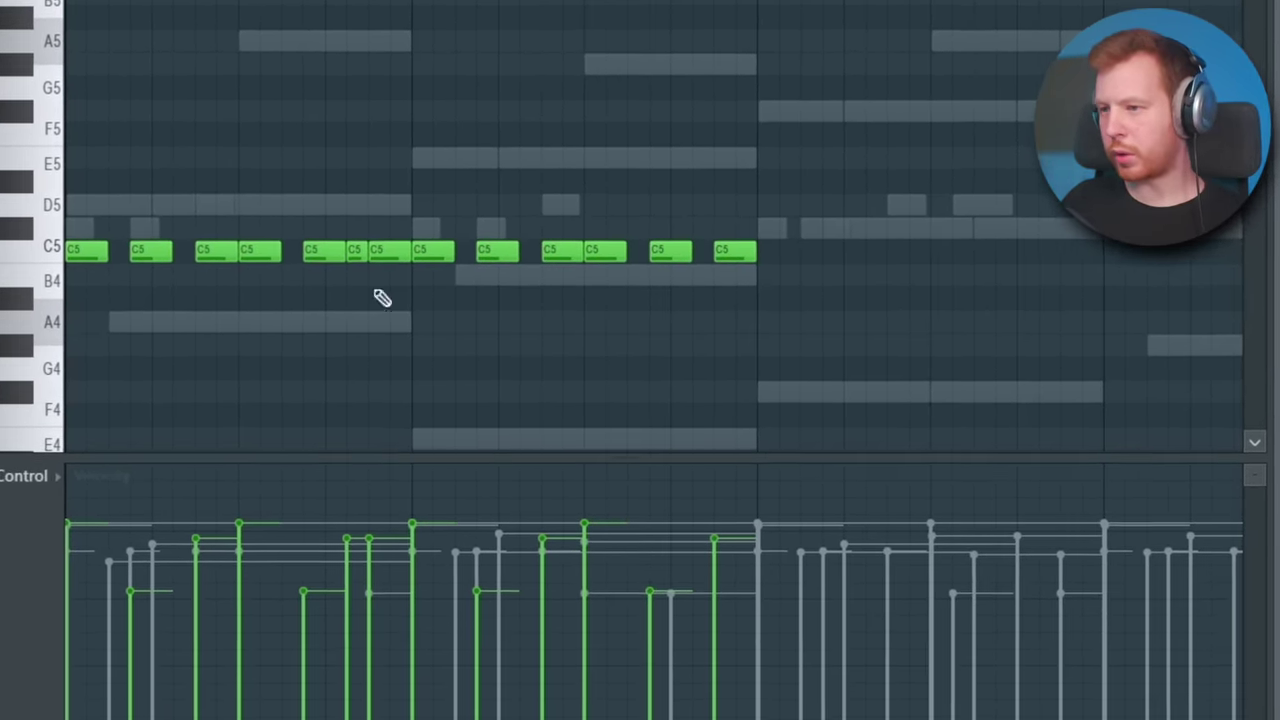
pyautogui.moveTo(350, 216); pyautogui.dragTo(366, 334)
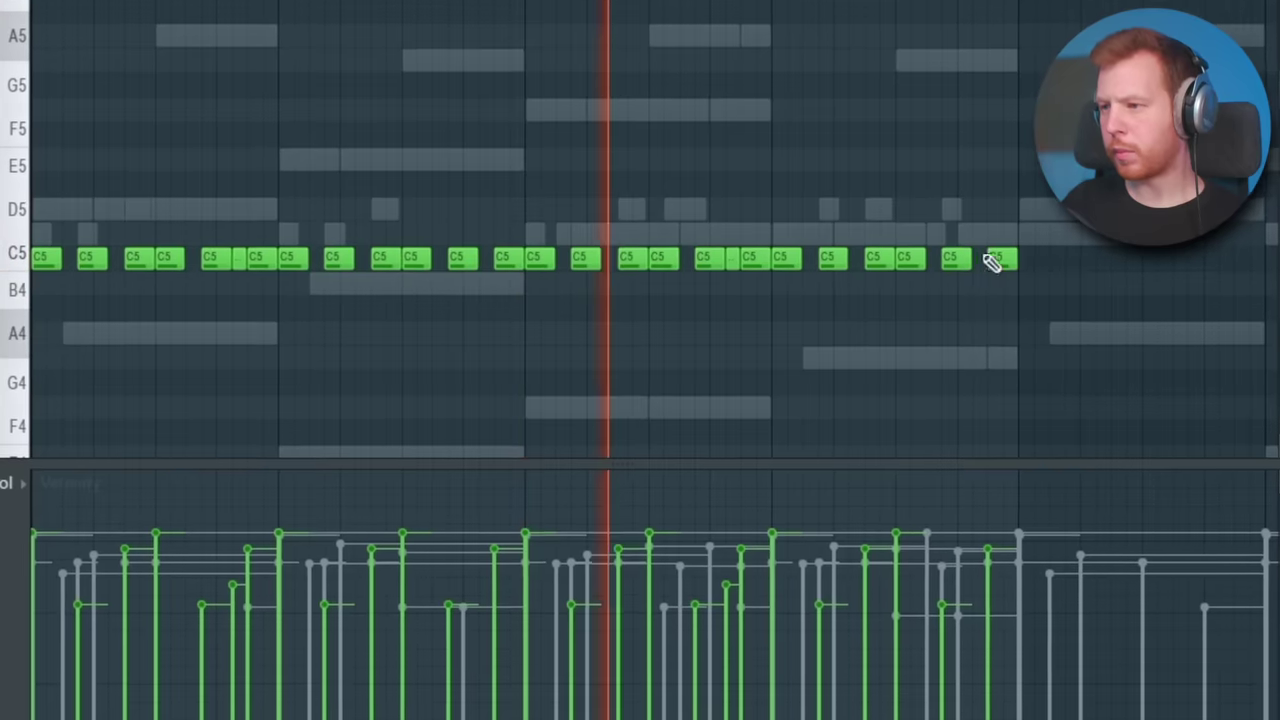
pyautogui.click(975, 260)
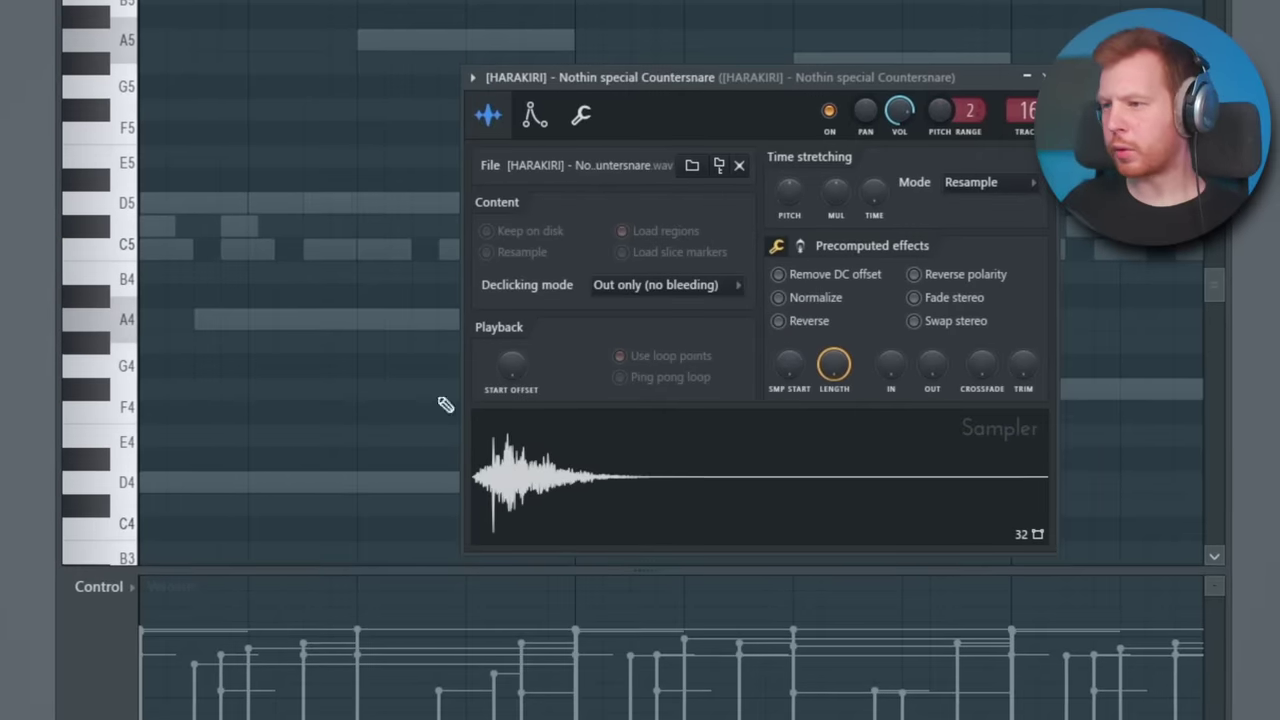
# Step: Extend the percussion pattern with two more offbeat C5 hits in the second half of bar 5
pyautogui.click(92, 233)
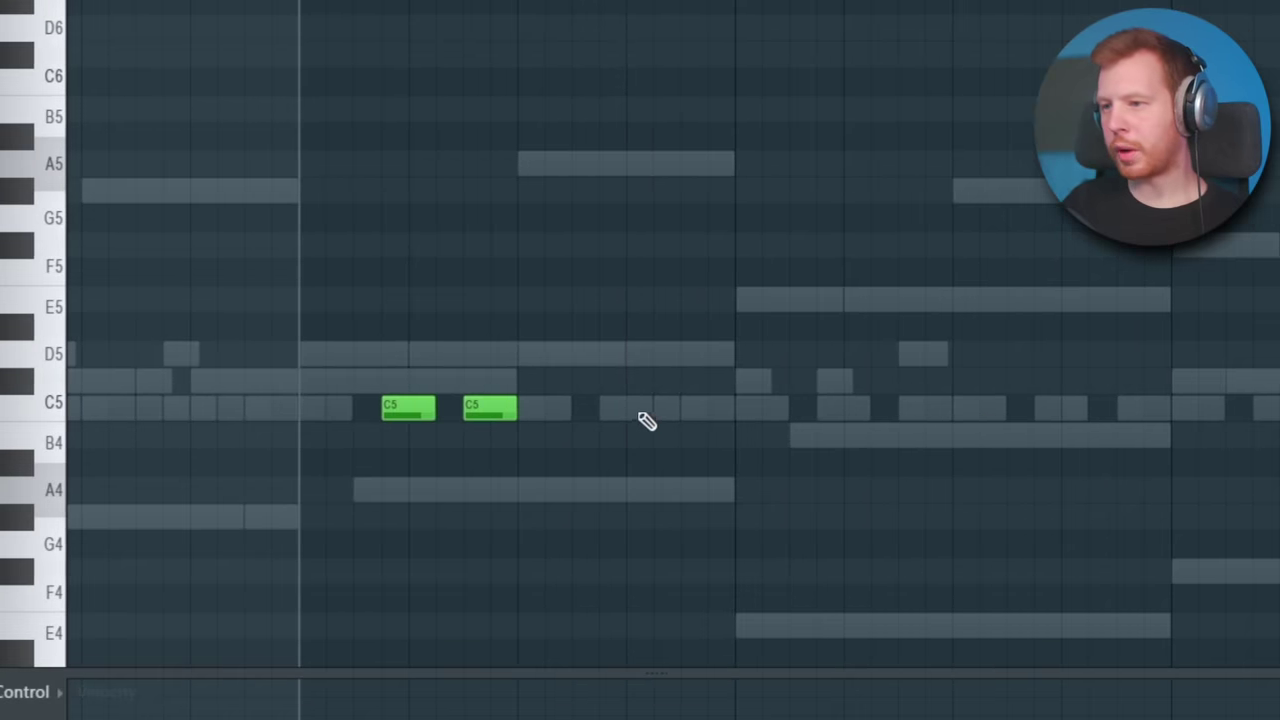
pyautogui.scroll(-3, 672, 516)
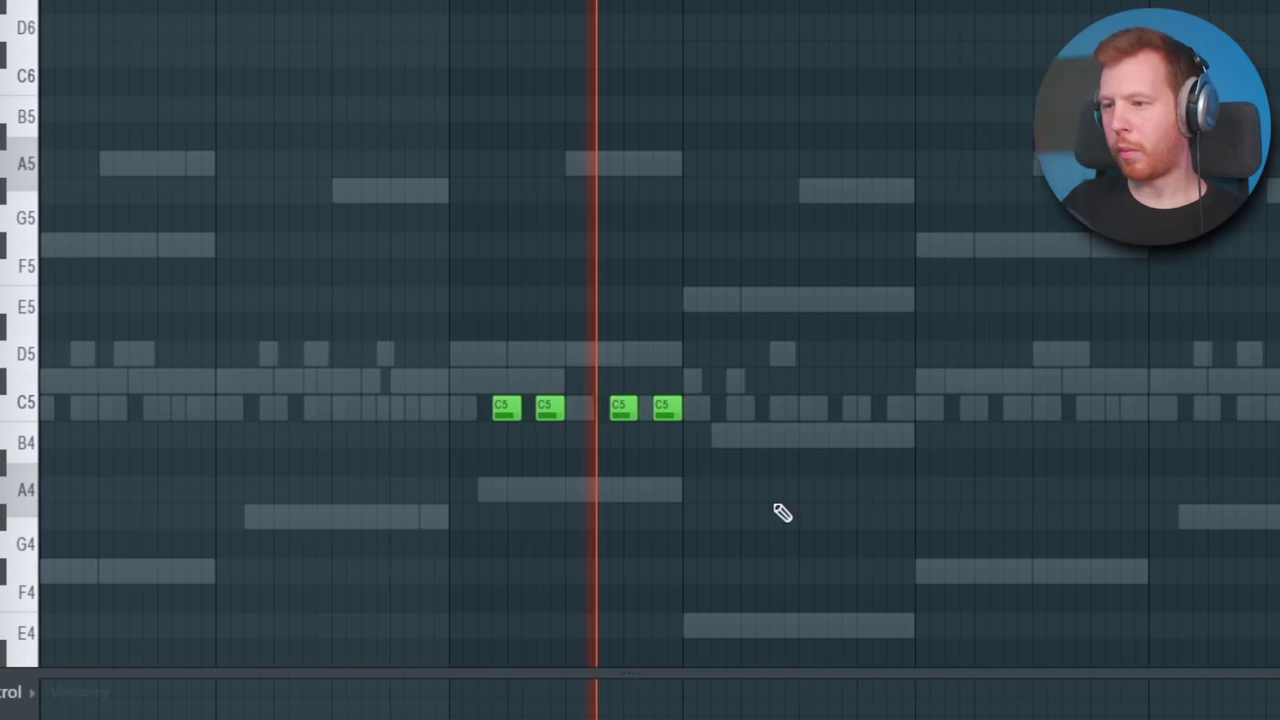
pyautogui.moveTo(745, 504); pyautogui.dragTo(613, 525)
pyautogui.click(740, 428)
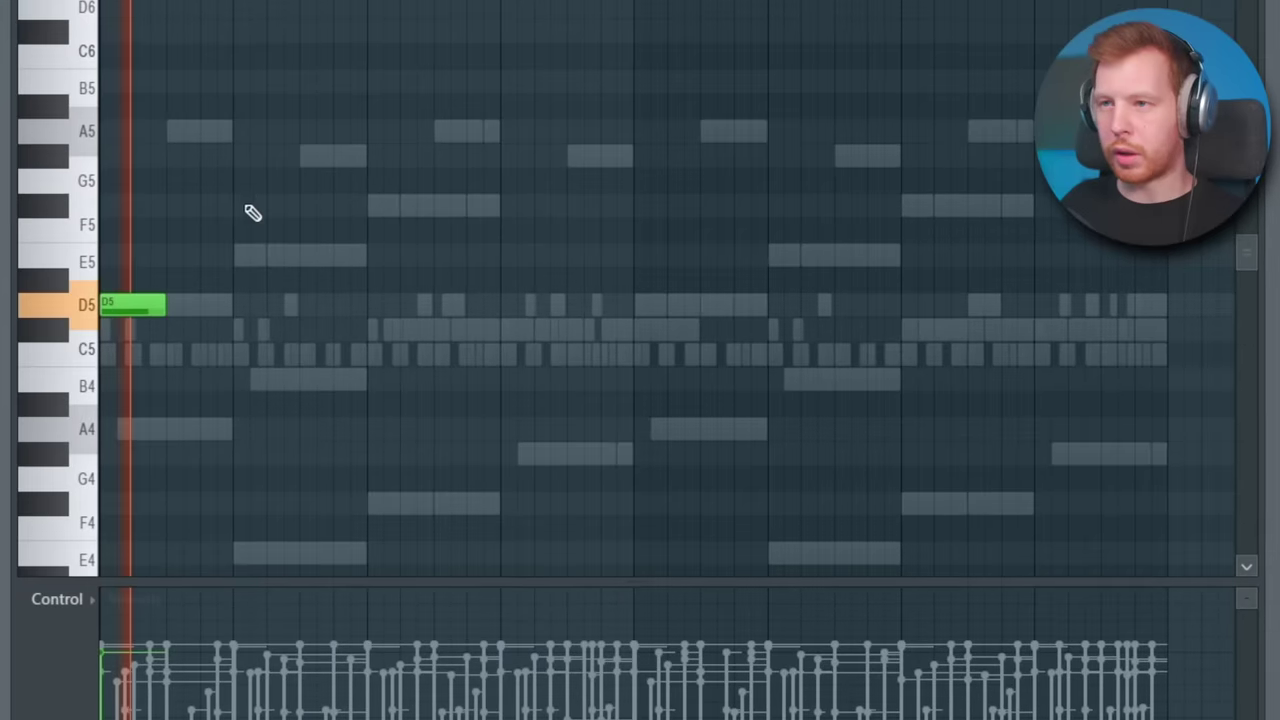
# Step: Continue the 808 line with an E5 about 1.5 beats into bar 2, F#5 in bar 3, and C#6, G#5 and C#5 in bar 4
pyautogui.click(237, 257)
pyautogui.moveTo(237, 257); pyautogui.dragTo(286, 263)
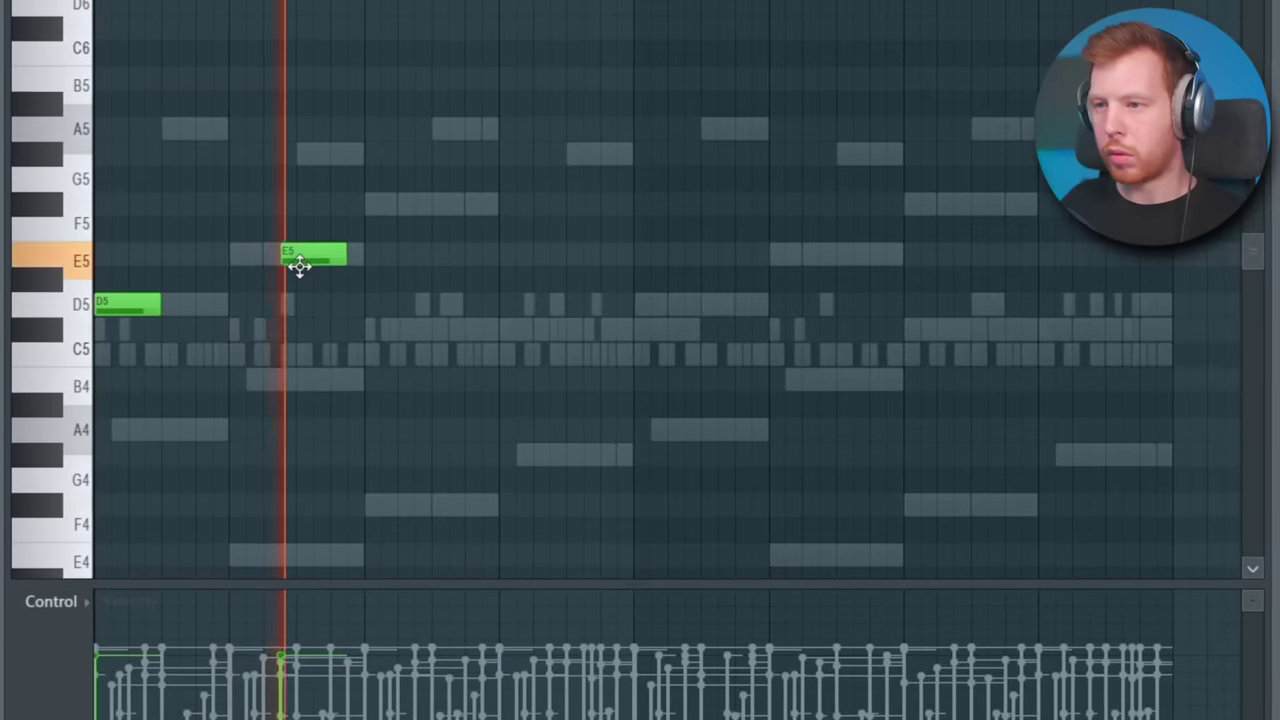
pyautogui.click(380, 205)
pyautogui.scroll(3, 548, 305)
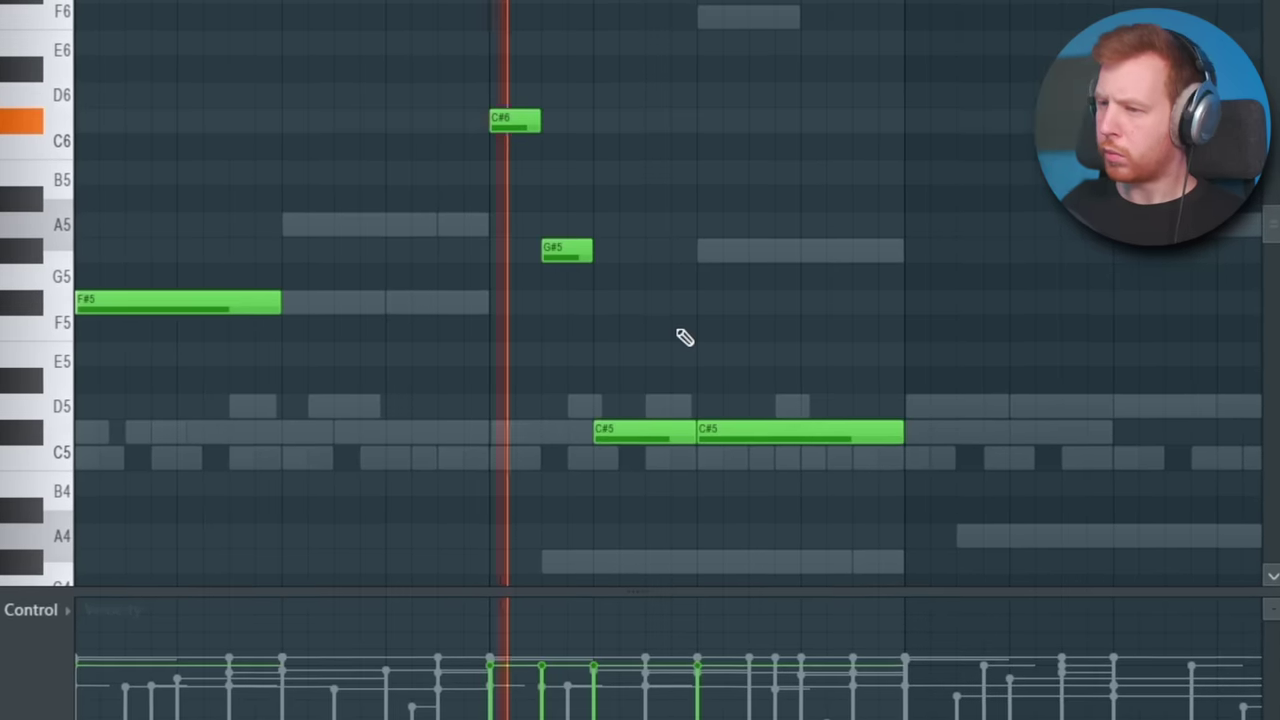
# Step: Fill bar 8 of the 808 line with C#6, C#5 and G#5 notes, ending on another C#6, and play it back
pyautogui.scroll(-2, 703, 328)
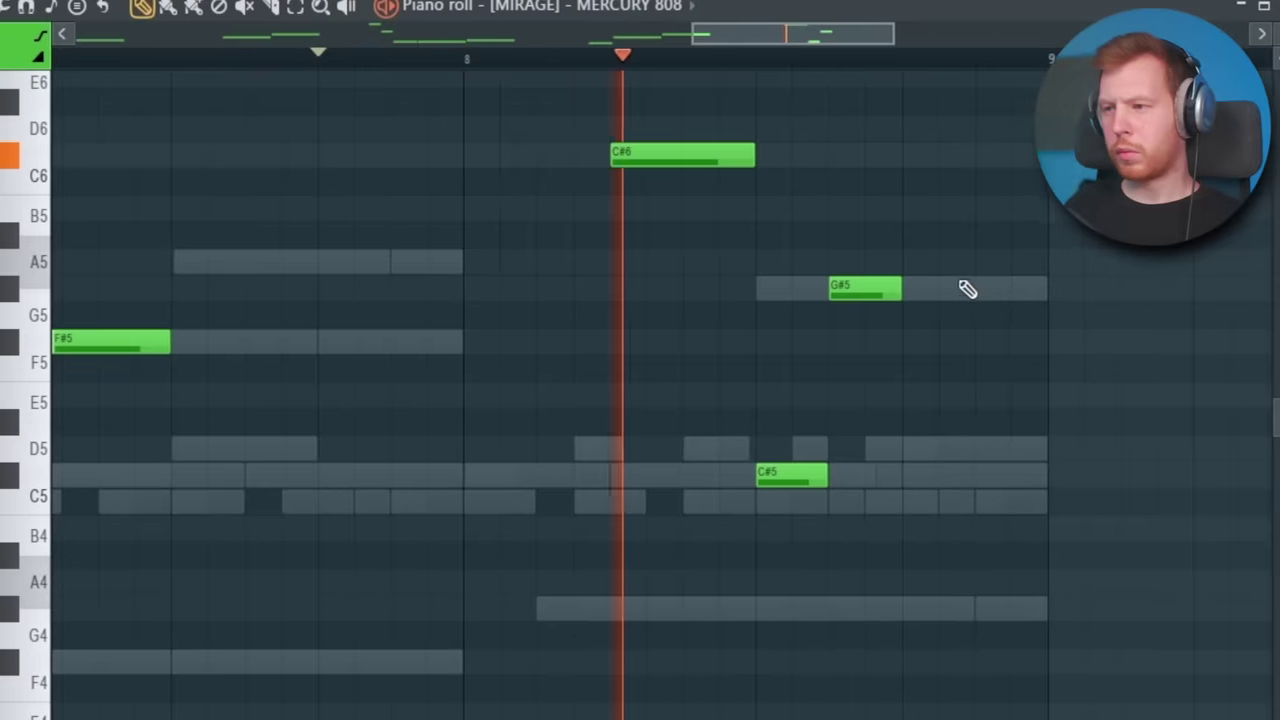
pyautogui.press('space')
pyautogui.click(935, 160)
pyautogui.press('space')
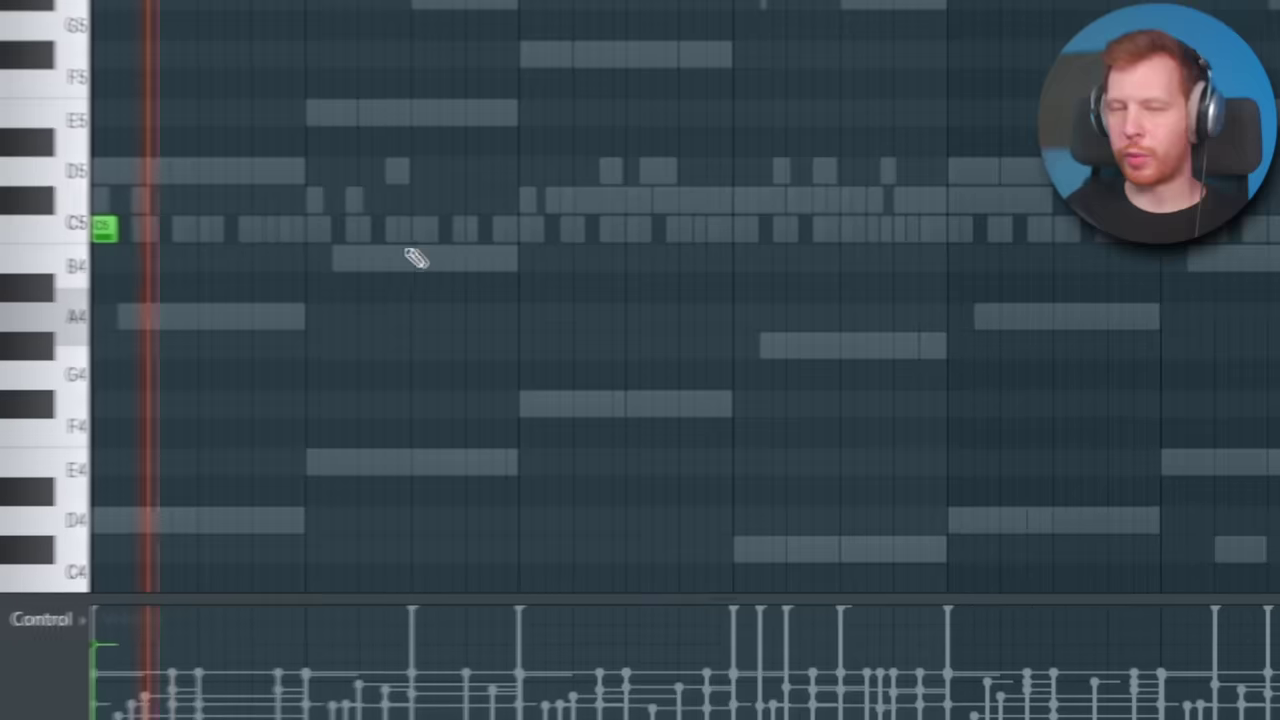
# Step: Add C5 hits halfway through bar 2 and halfway through bar 4 of the kick pattern
pyautogui.click(413, 236)
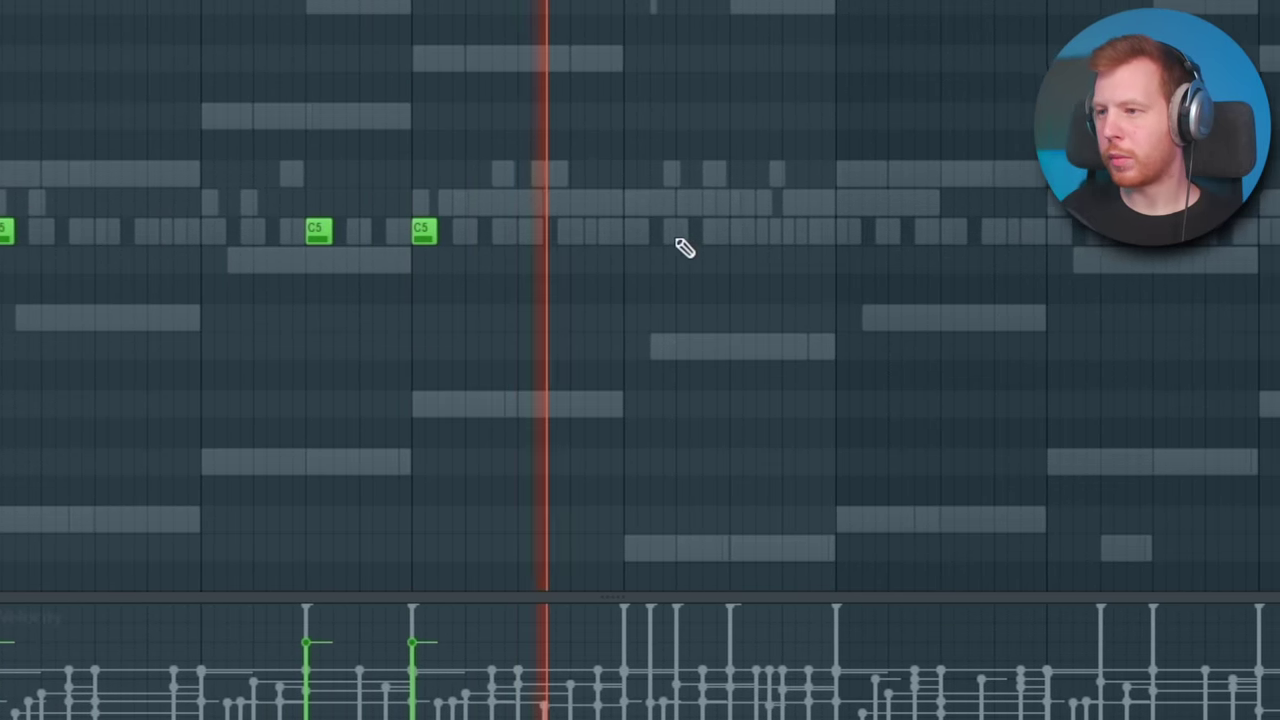
pyautogui.click(720, 233)
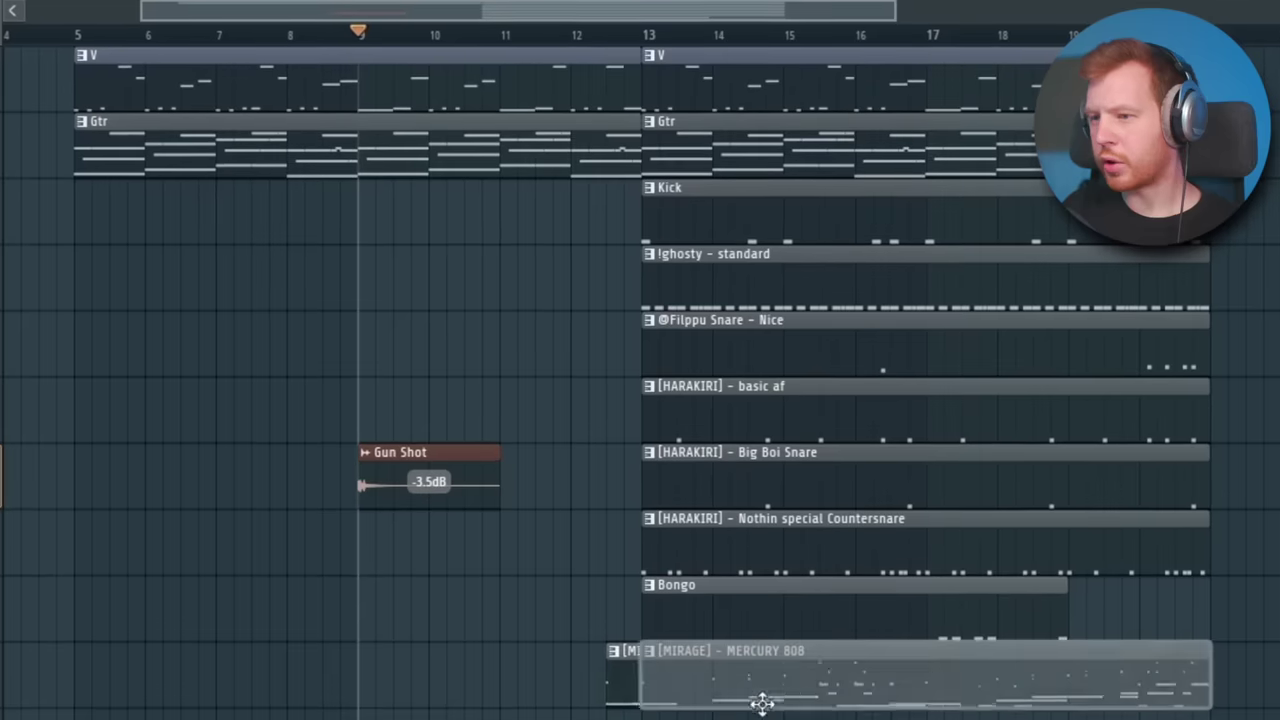
# Step: Place a MERCURY 808 clip at bar 9, and make the Gun Shot copy on Track 6 unique and reversed, ending at bar 9
pyautogui.moveTo(760, 700); pyautogui.dragTo(184, 700)
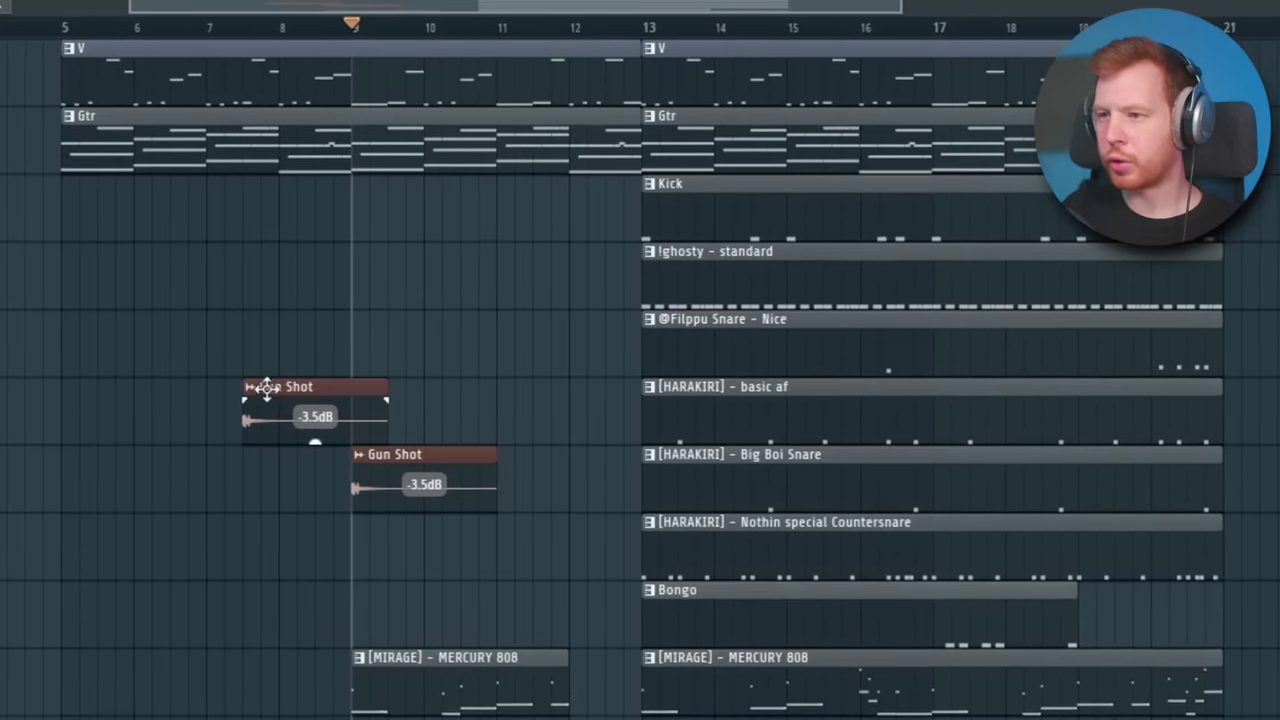
pyautogui.click(250, 388)
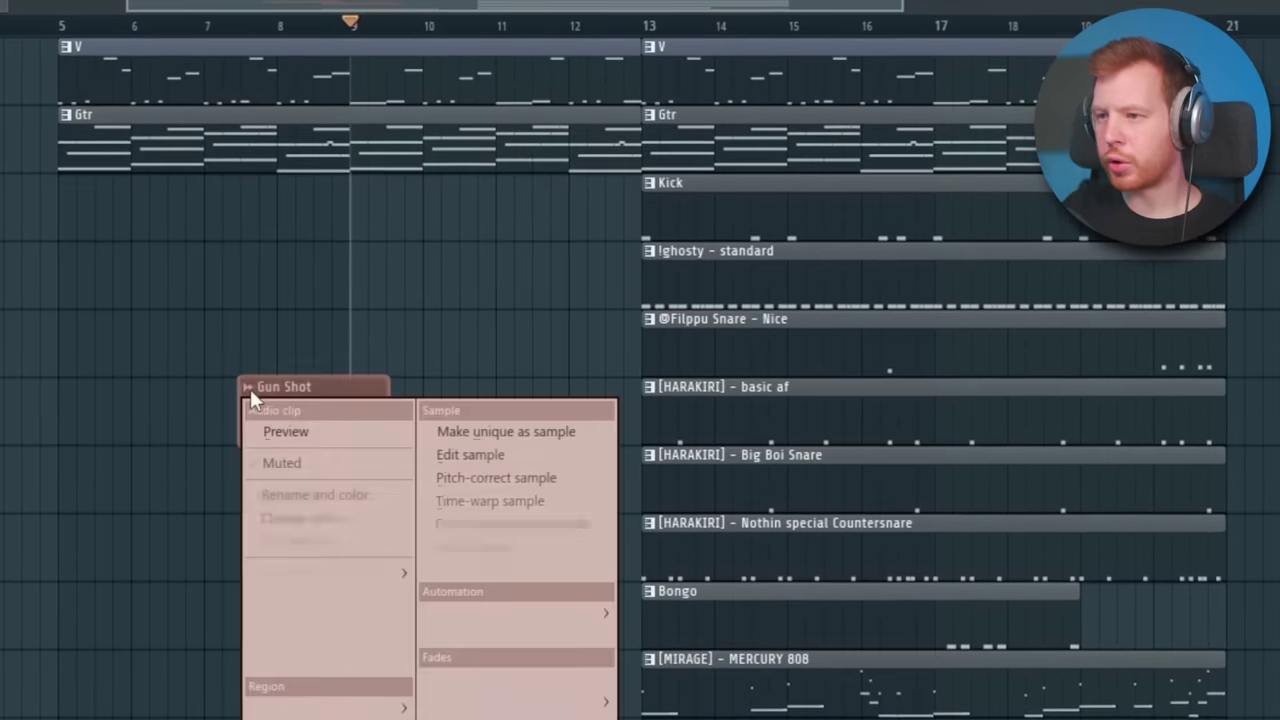
pyautogui.click(315, 602)
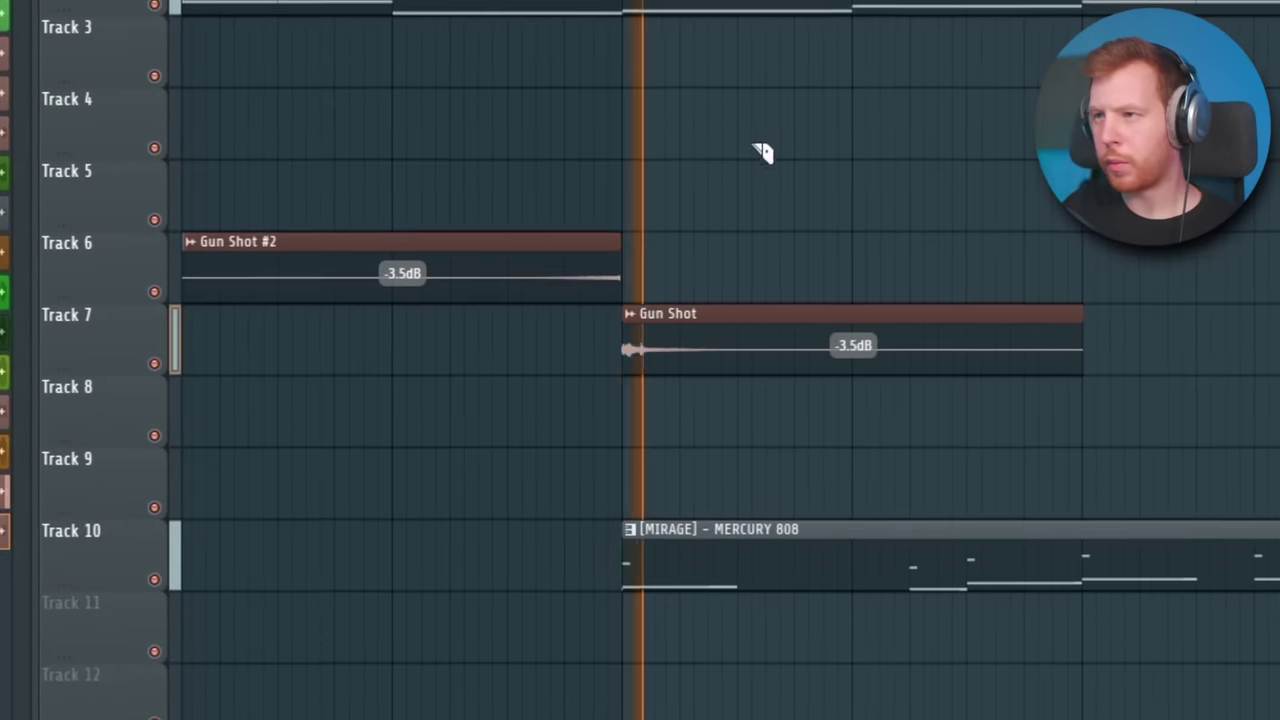
pyautogui.scroll(-3, 755, 154)
pyautogui.rightClick(690, 156)
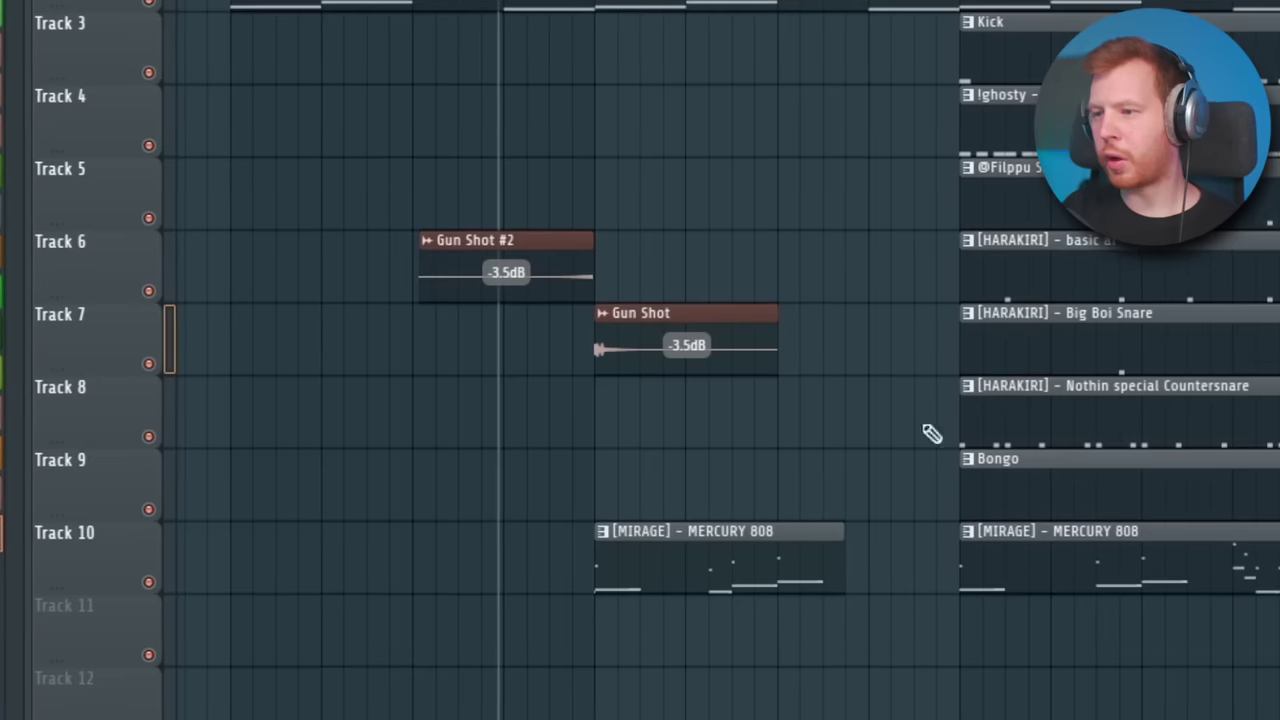
# Step: Copy the reversed and normal Gun Shot clips to Track 12 so they meet at bar 13, and play the transition
pyautogui.moveTo(605, 350); pyautogui.dragTo(987, 708)
pyautogui.press('space')
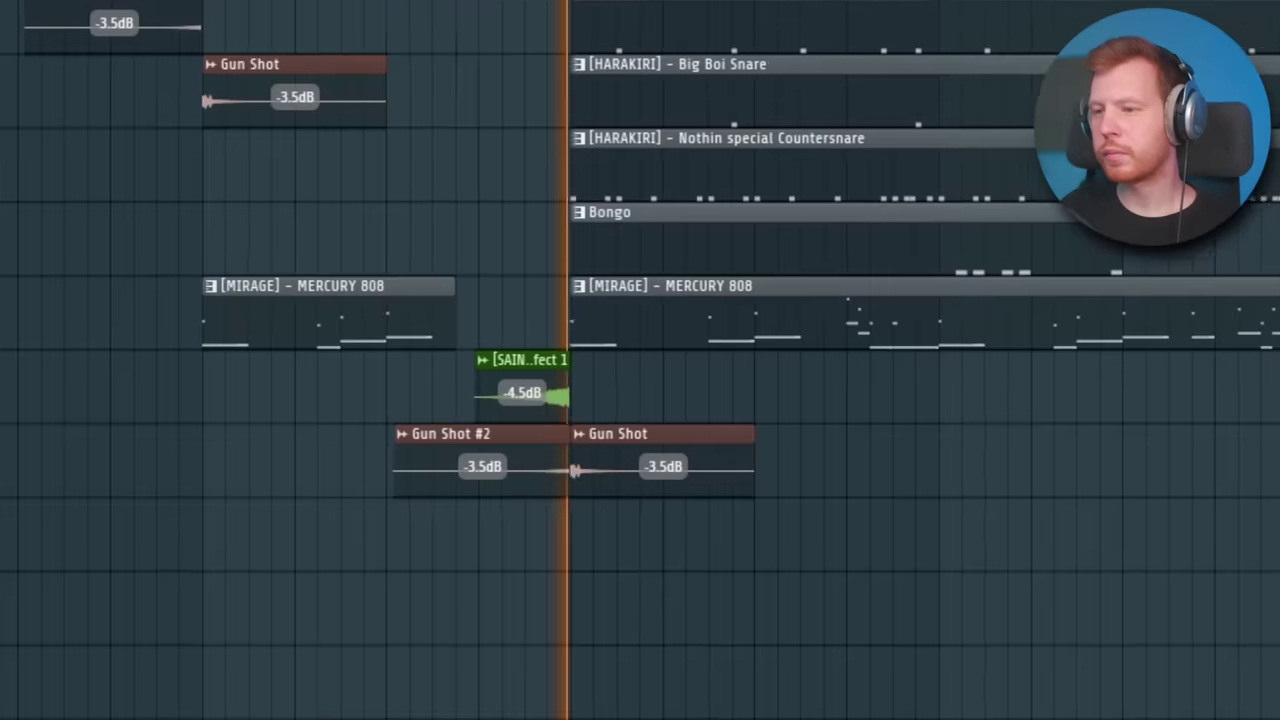
pyautogui.press('space')
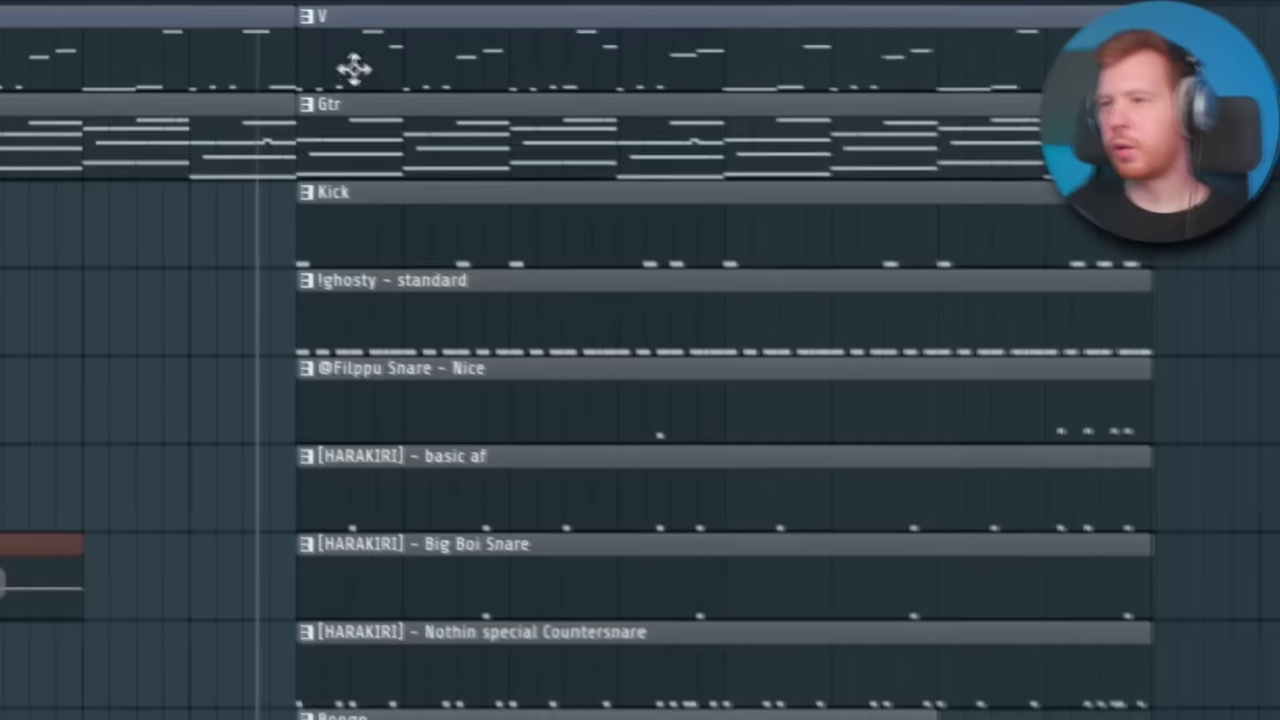
# Step: Make the V clip above the drums unique, and lower the pitch shift of its vox #3 slicer below centre
pyautogui.click(322, 32)
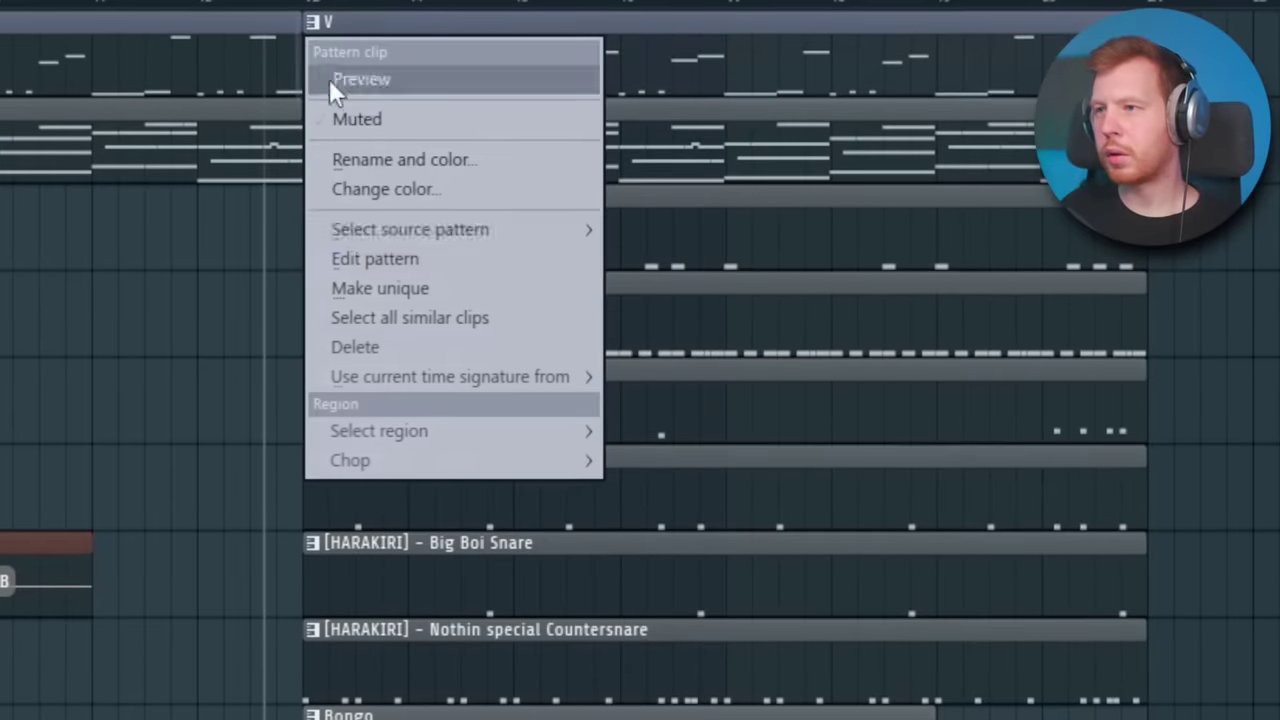
pyautogui.click(360, 286)
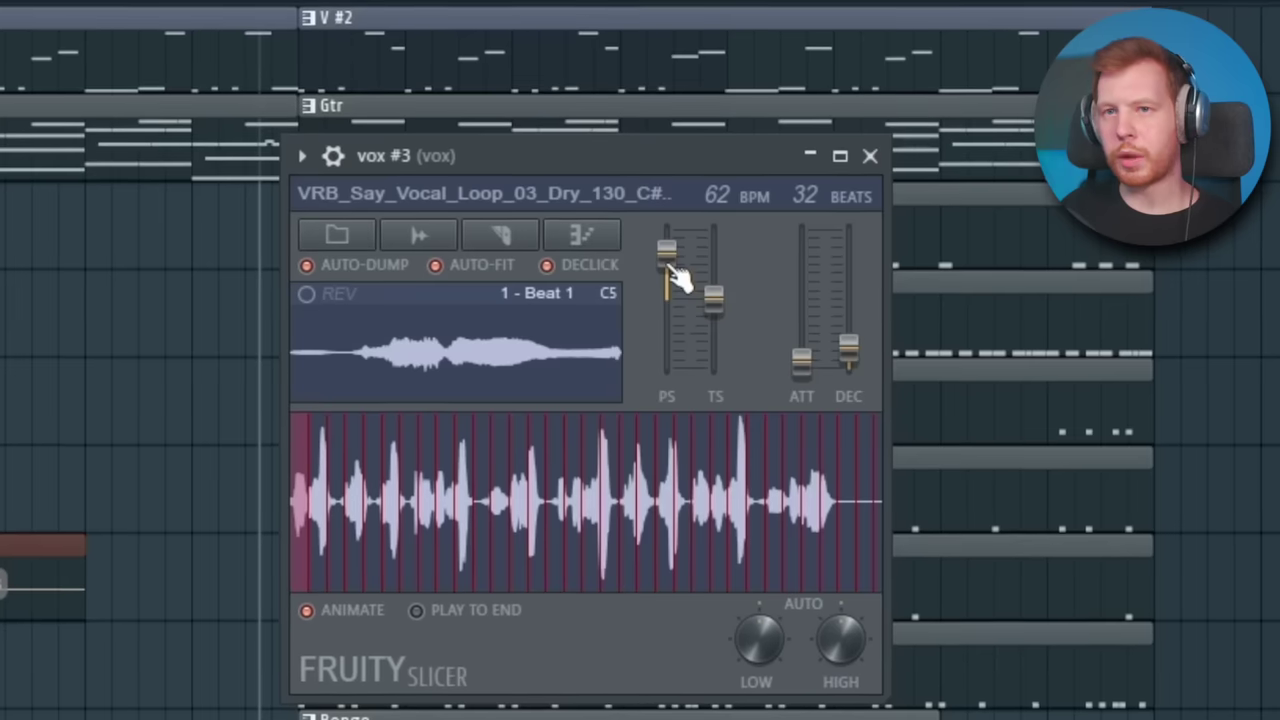
pyautogui.moveTo(670, 258); pyautogui.dragTo(667, 320)
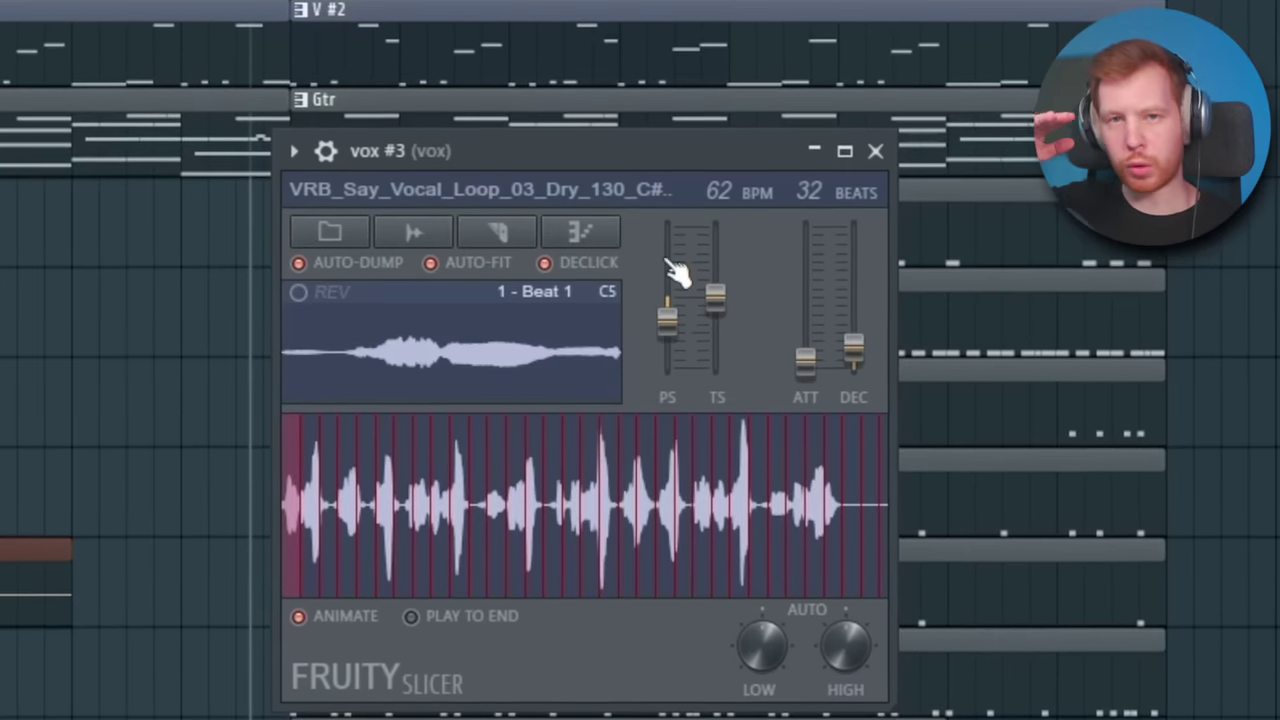
pyautogui.press('space')
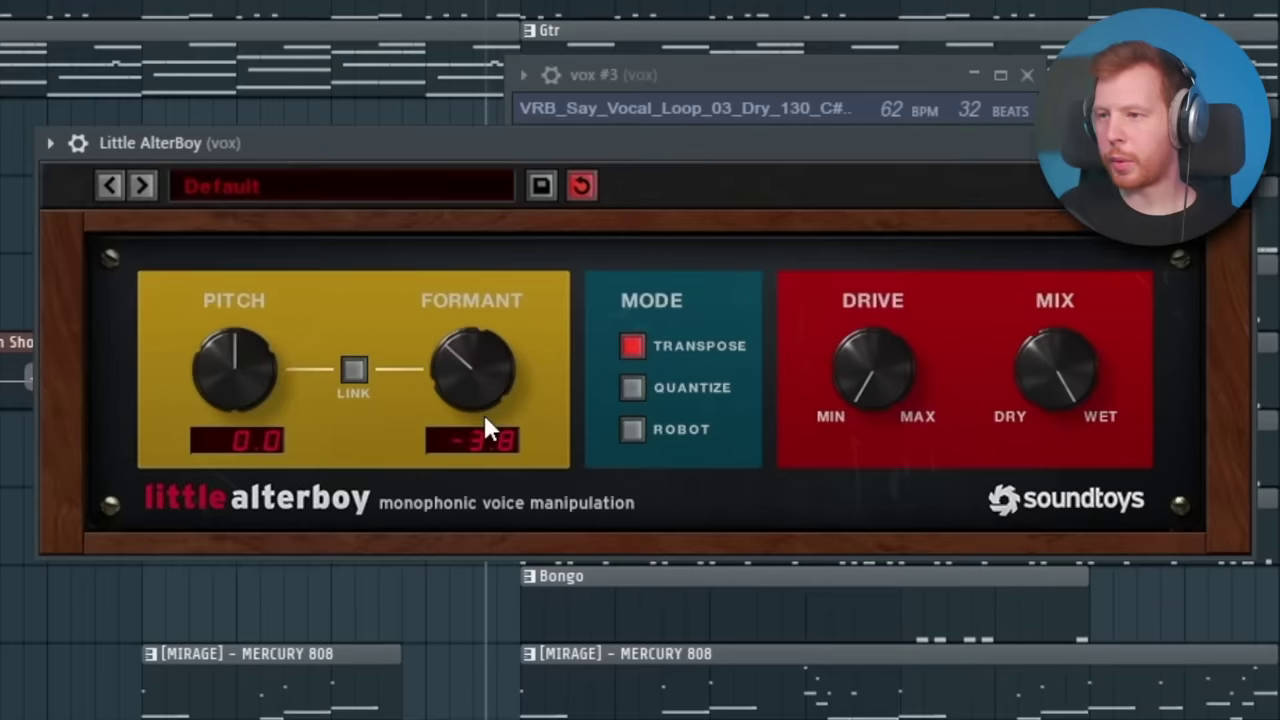
# Step: Lower Little AlterBoy's formant on the vocal to -5.3 and open the plugin's options
pyautogui.moveTo(482, 411); pyautogui.dragTo(485, 436)
pyautogui.moveTo(487, 391)
pyautogui.mouseDown()
pyautogui.moveTo(492, 405)
pyautogui.moveTo(494, 388)
pyautogui.mouseUp()
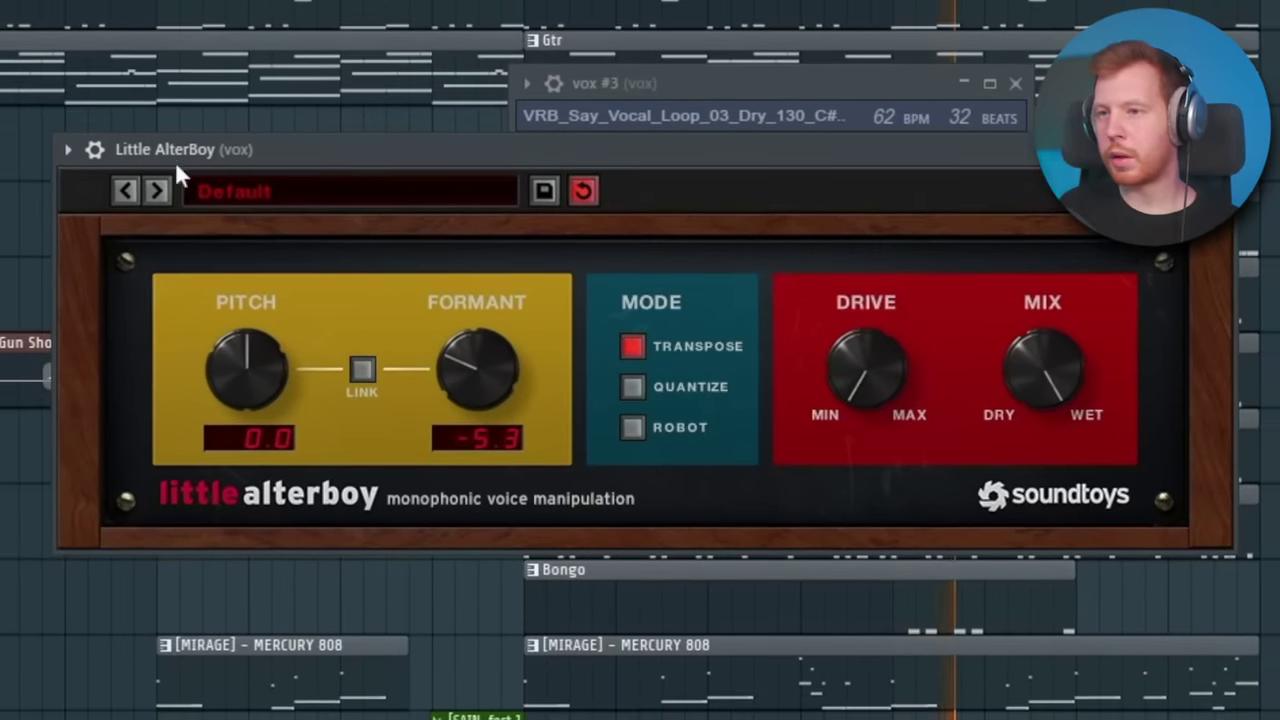
pyautogui.click(98, 151)
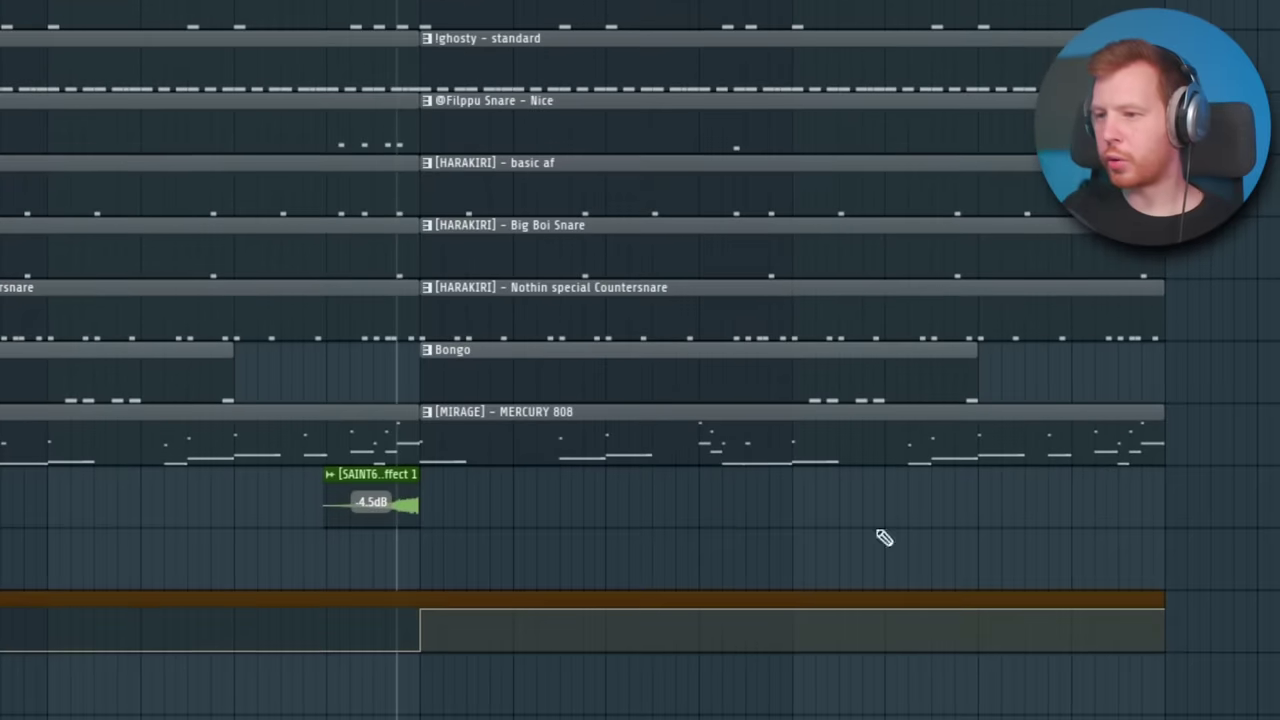
# Step: Make the second MERCURY 808 clip unique and inspect its notes around bars 2 and 3
pyautogui.rightClick(428, 418)
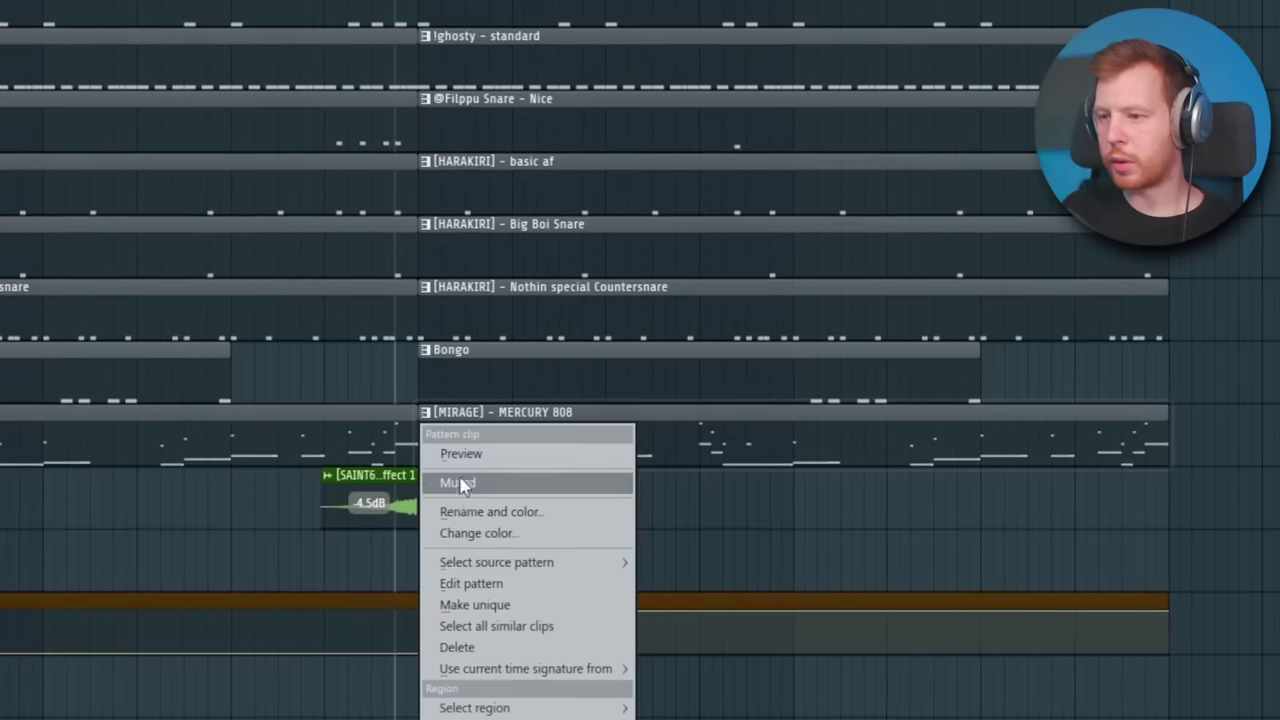
pyautogui.click(470, 604)
pyautogui.scroll(2, 563, 500)
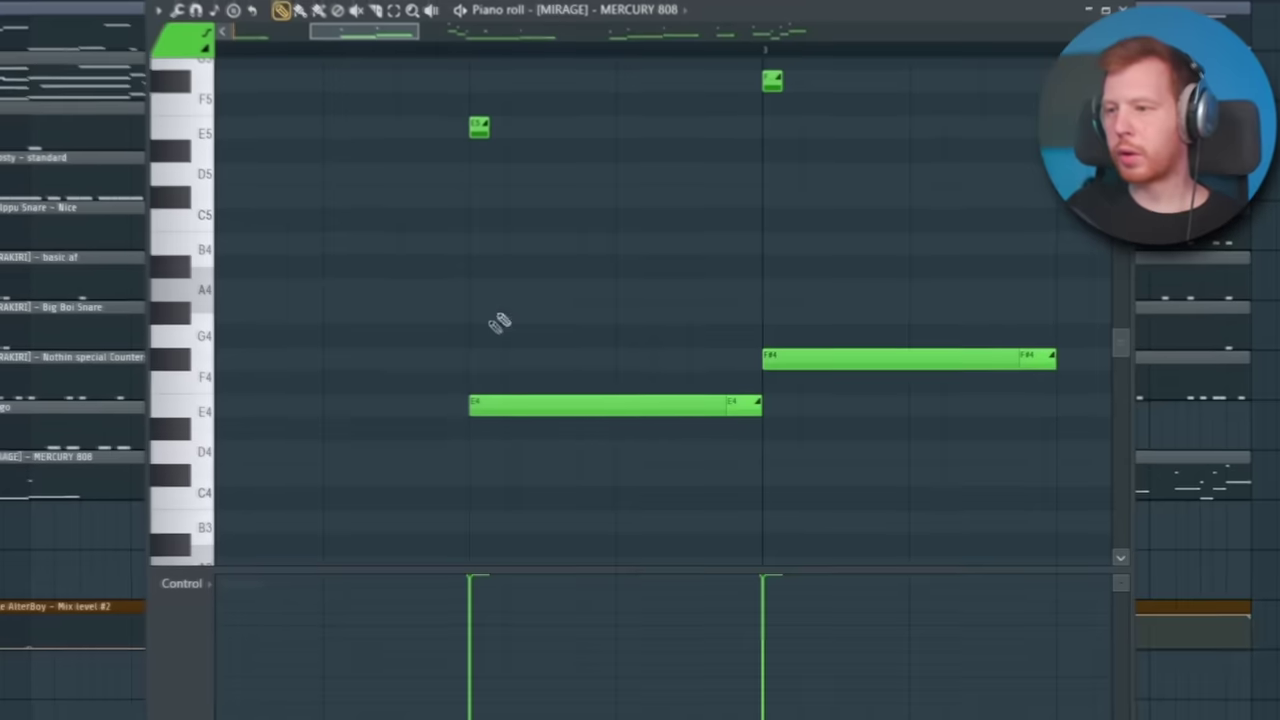
pyautogui.scroll(-5, 445, 345)
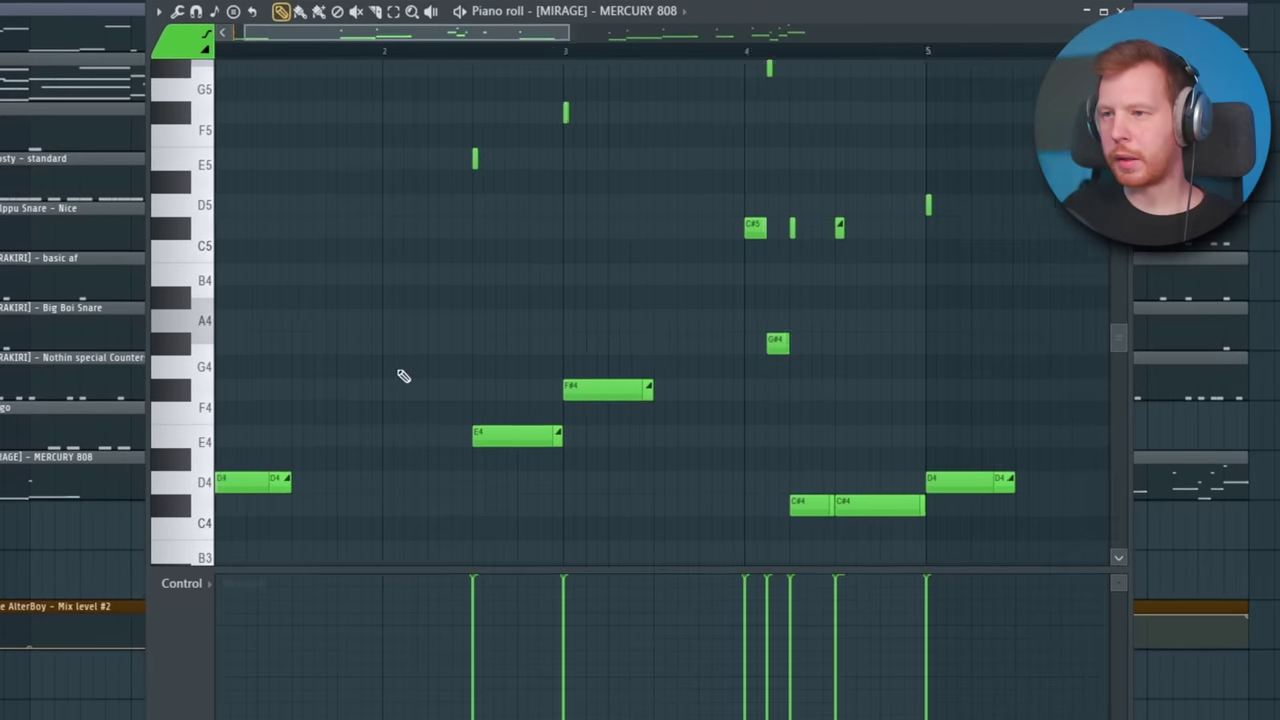
pyautogui.scroll(4, 470, 360)
pyautogui.click(498, 310)
pyautogui.moveTo(498, 305); pyautogui.dragTo(501, 296)
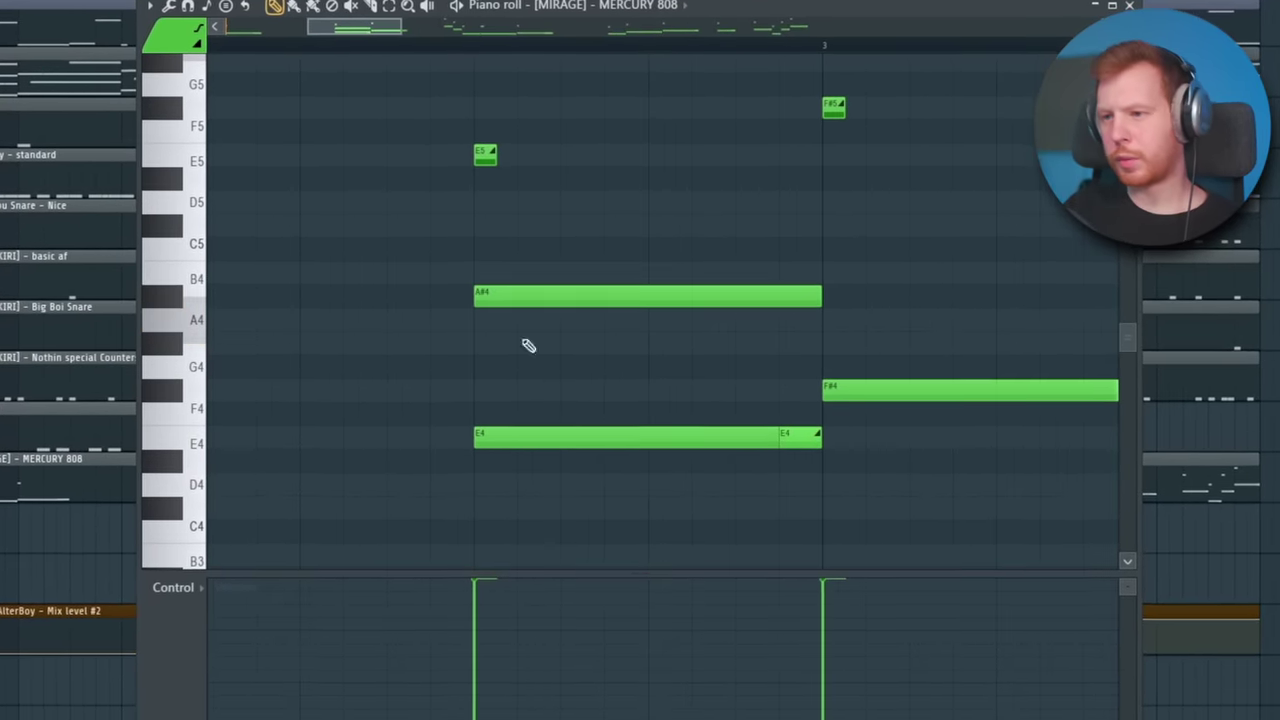
pyautogui.click(524, 369)
pyautogui.rightClick(527, 369)
pyautogui.rightClick(556, 298)
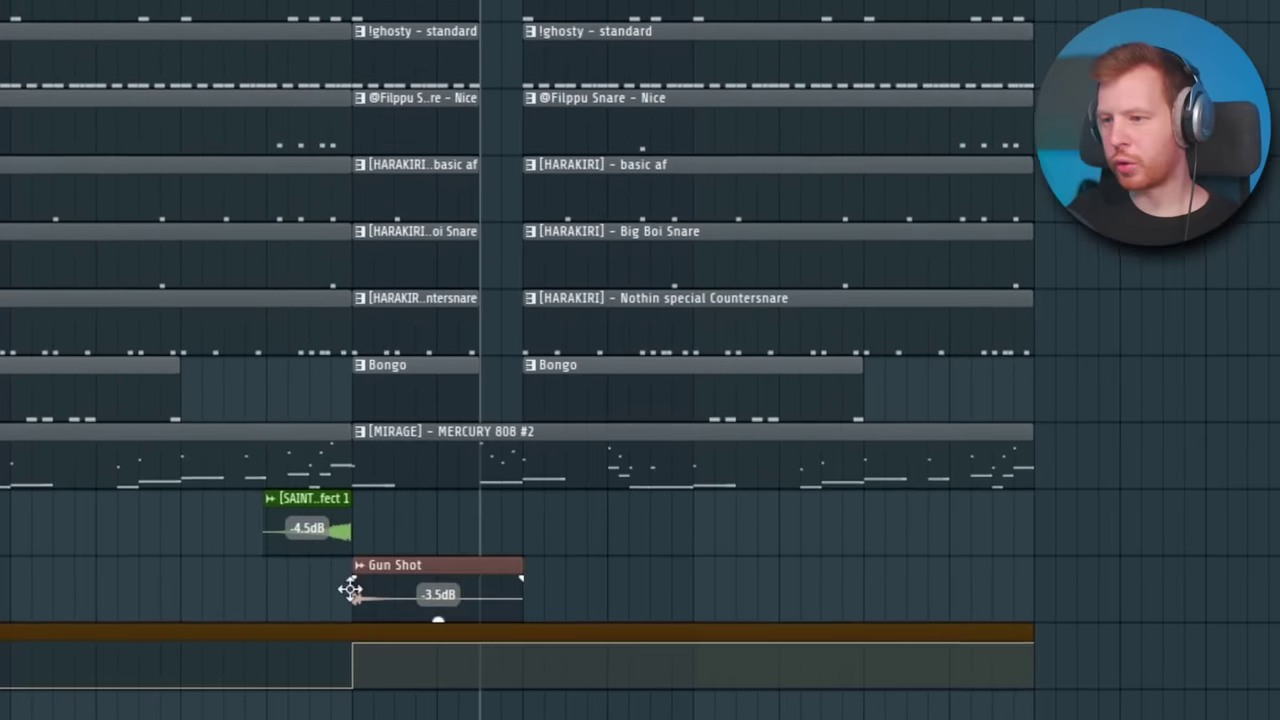
# Step: Place a second Gun Shot clip directly after the first, where the drums re-enter after the gap
pyautogui.scroll(2, 517, 620)
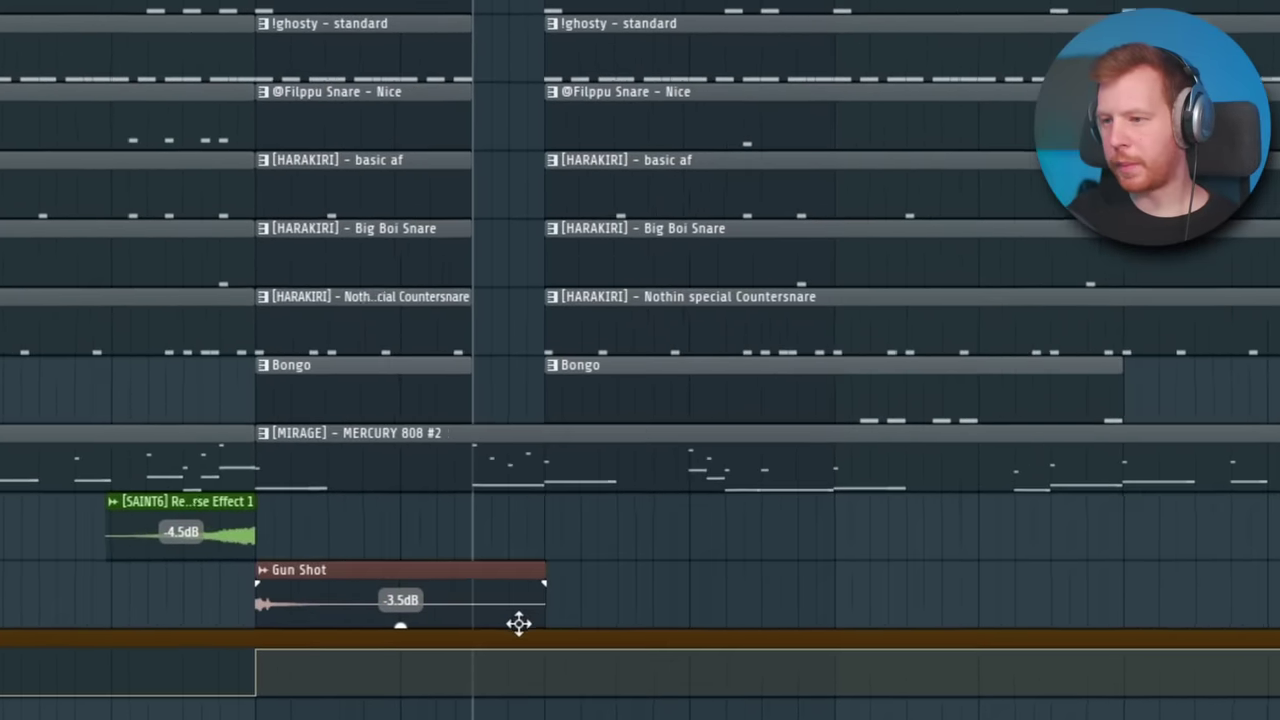
pyautogui.click(604, 553)
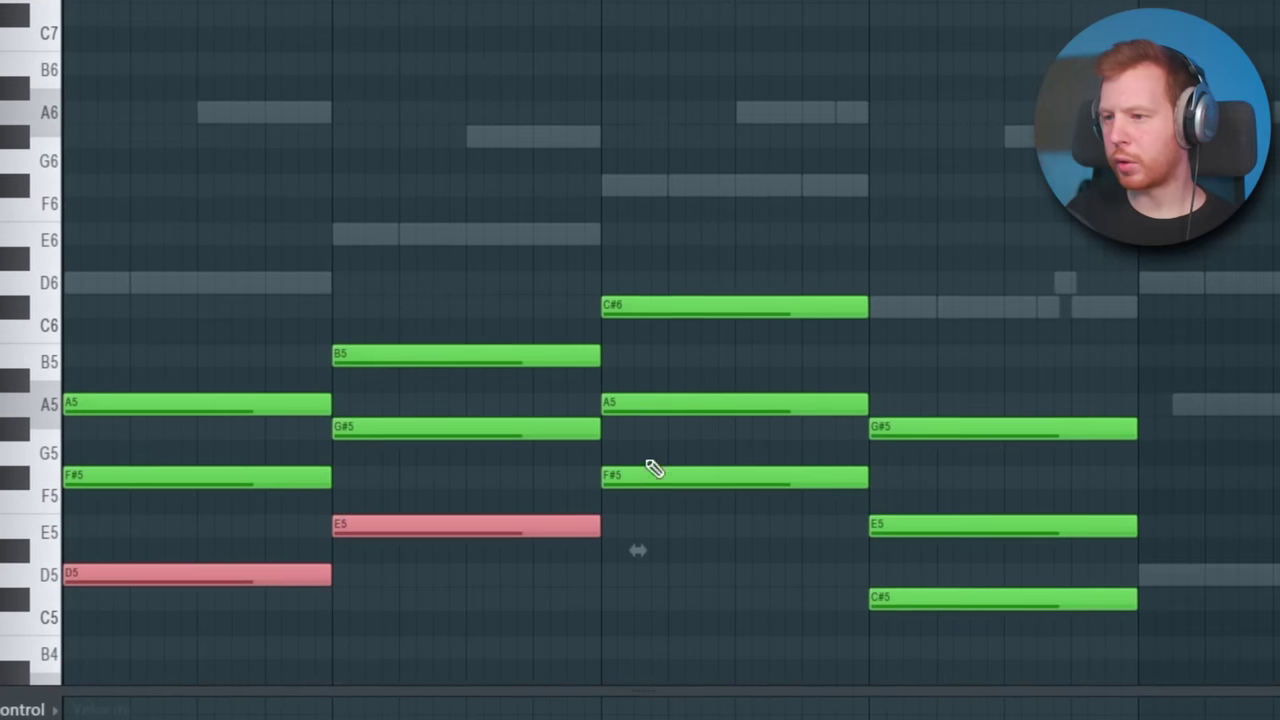
# Step: Spread the chords with roots doubled an octave lower and middle notes an octave higher, and strum the upper notes while preserving their ends
pyautogui.click(652, 470)
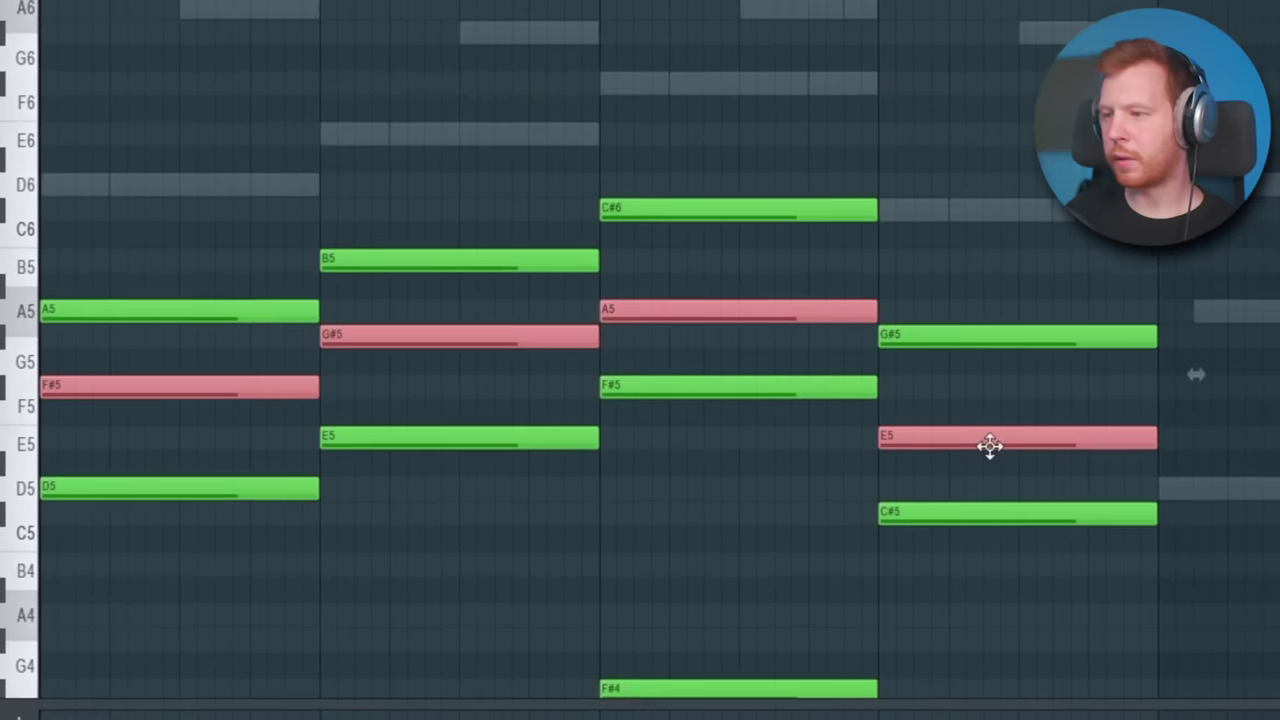
pyautogui.hotkey('ctrl', 'Up')
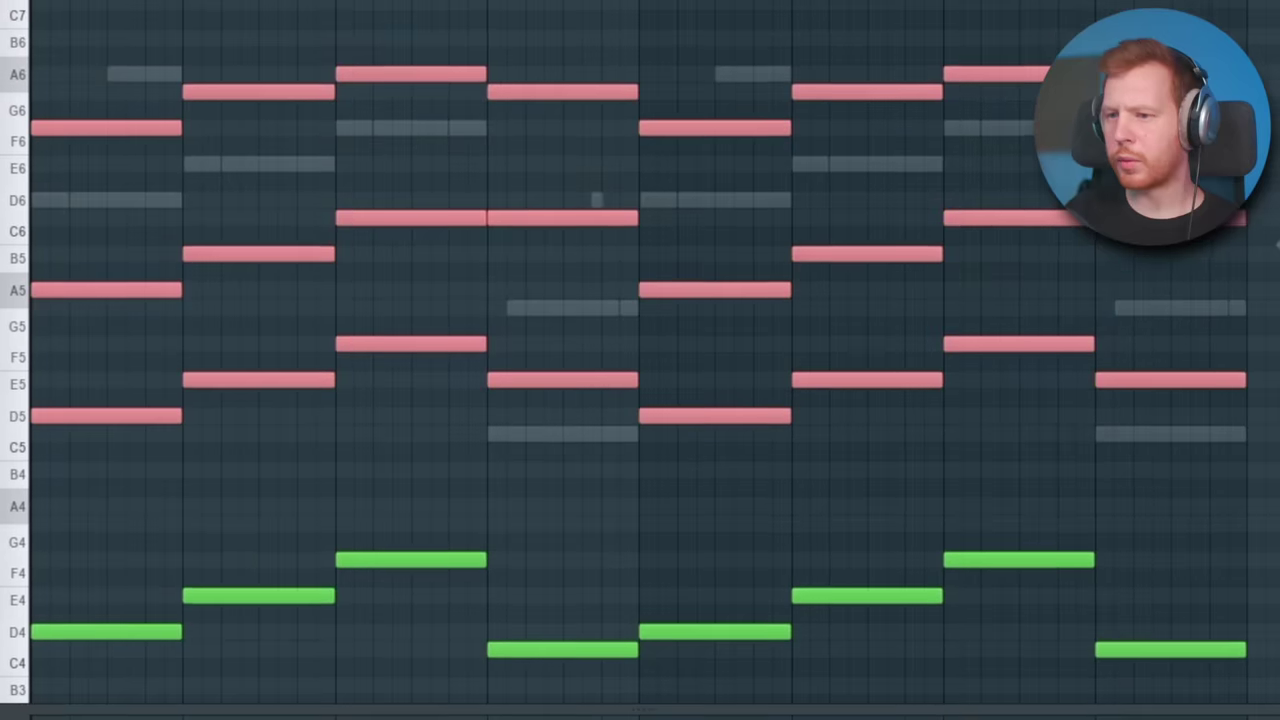
pyautogui.hotkey('alt', 's')
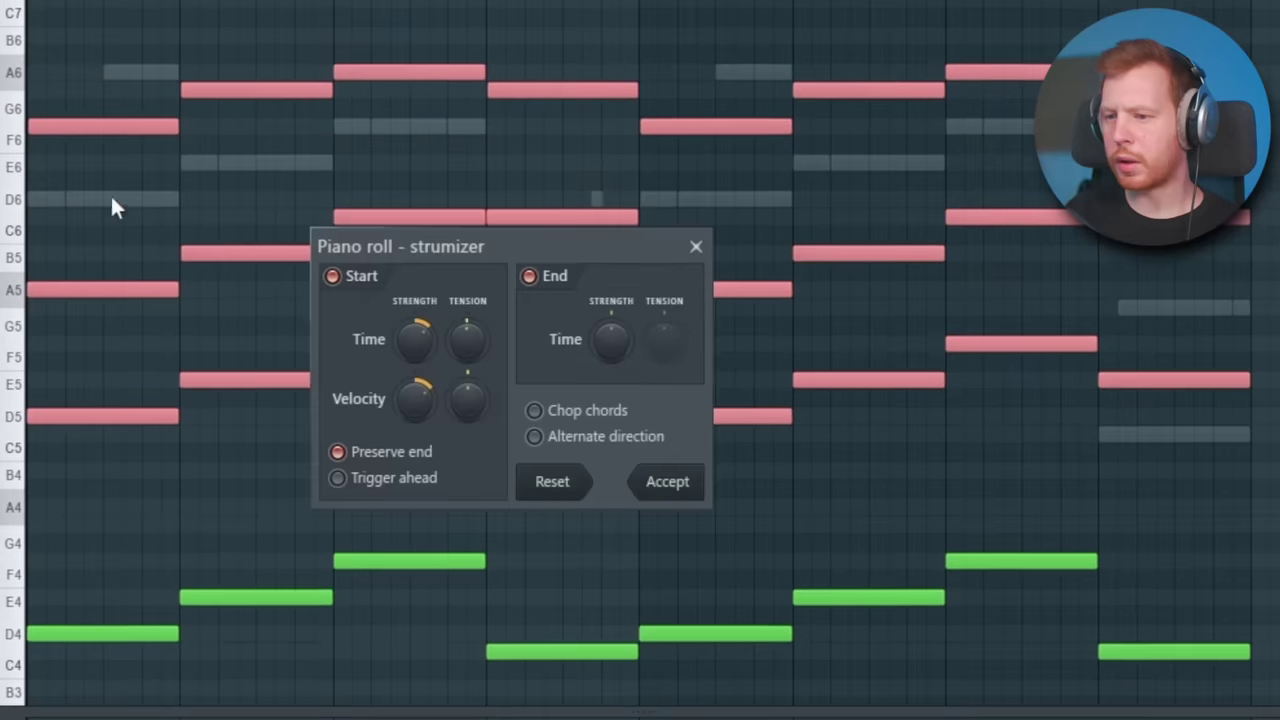
pyautogui.press('space')
pyautogui.click(668, 484)
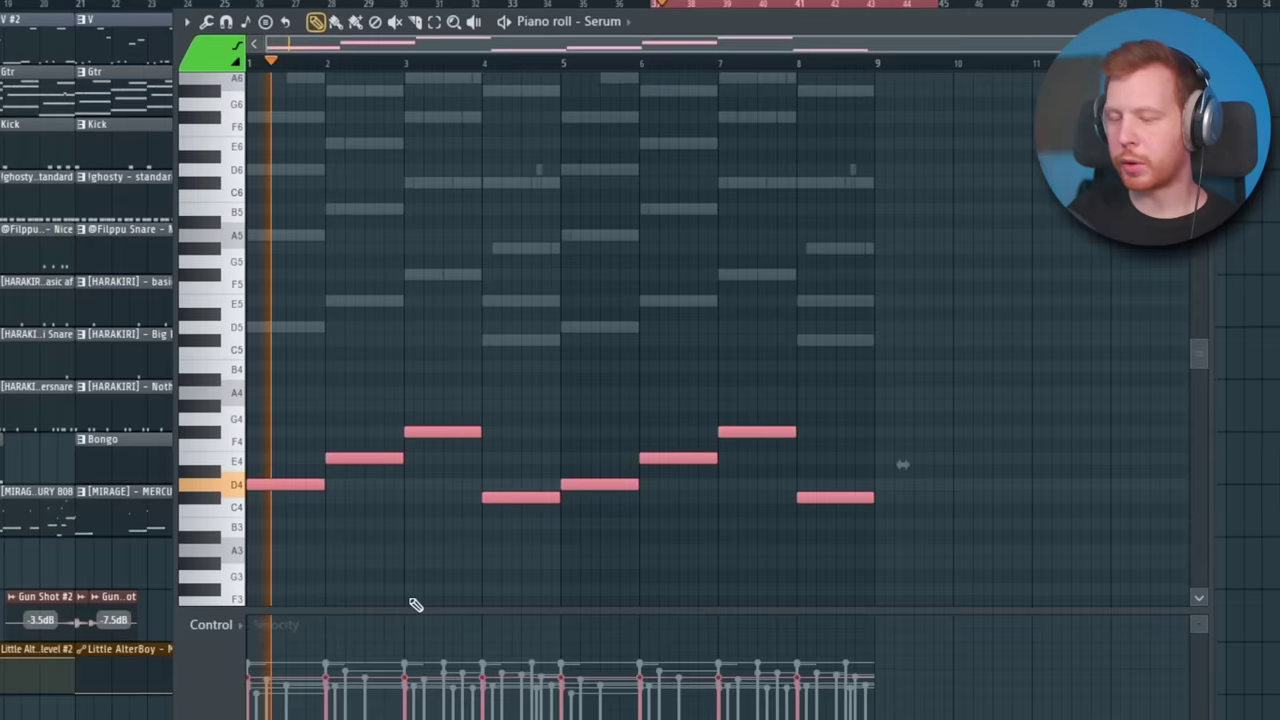
# Step: Transpose the selected Serum root notes up an octave
pyautogui.hotkey('ctrl', 'Up')
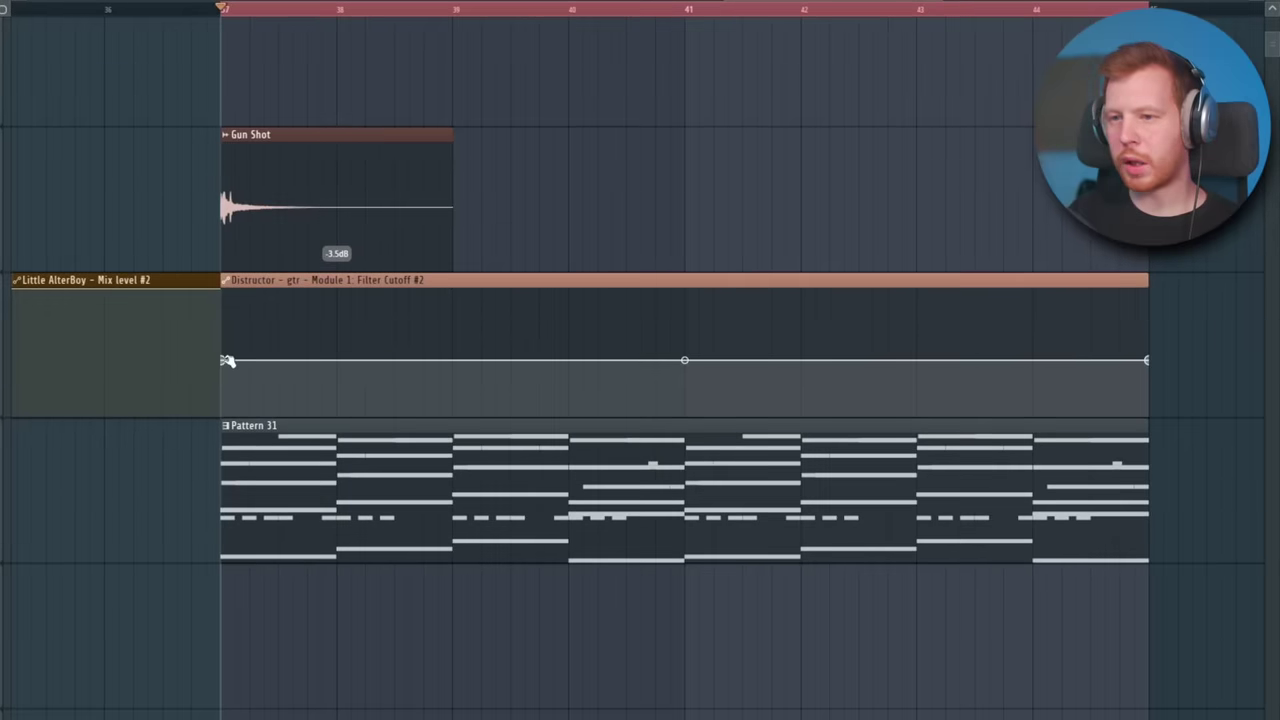
# Step: Shape the guitar Filter Cutoff automation into a curved rise from low at bar 37 to a peak near bar 44, falling to zero at bar 45
pyautogui.moveTo(226, 360); pyautogui.dragTo(224, 391)
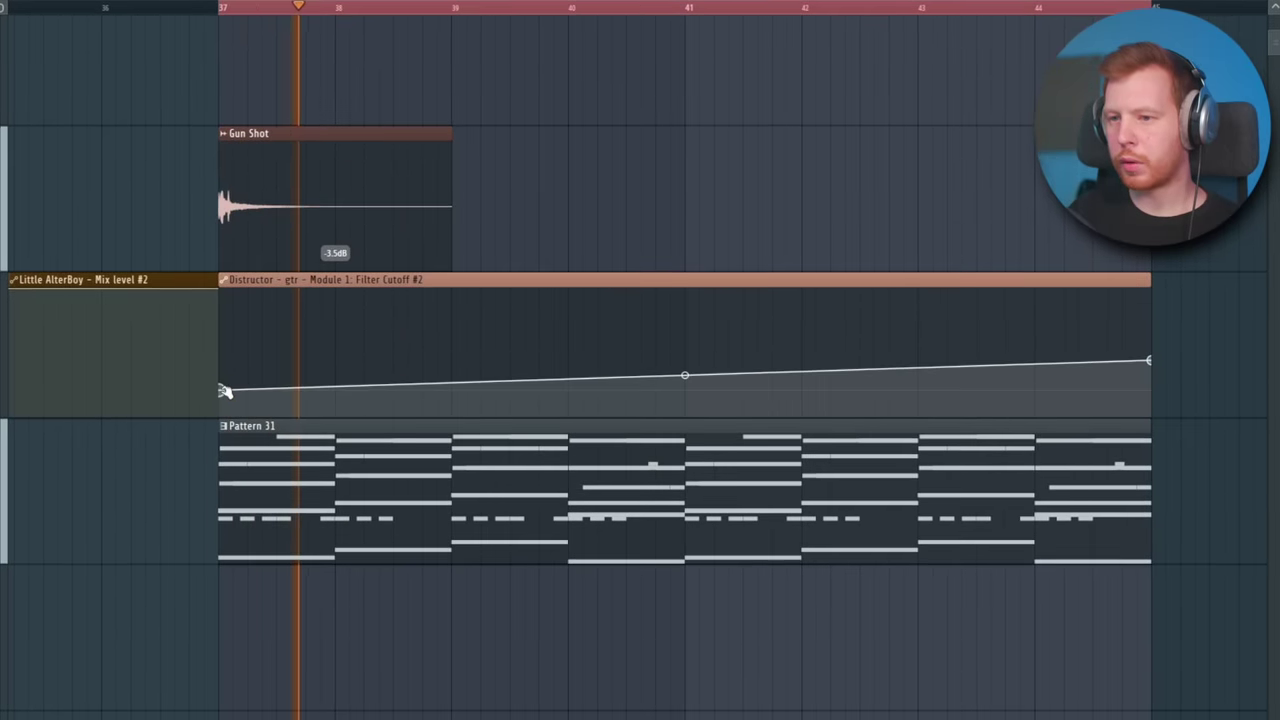
pyautogui.moveTo(1035, 369); pyautogui.dragTo(1038, 300)
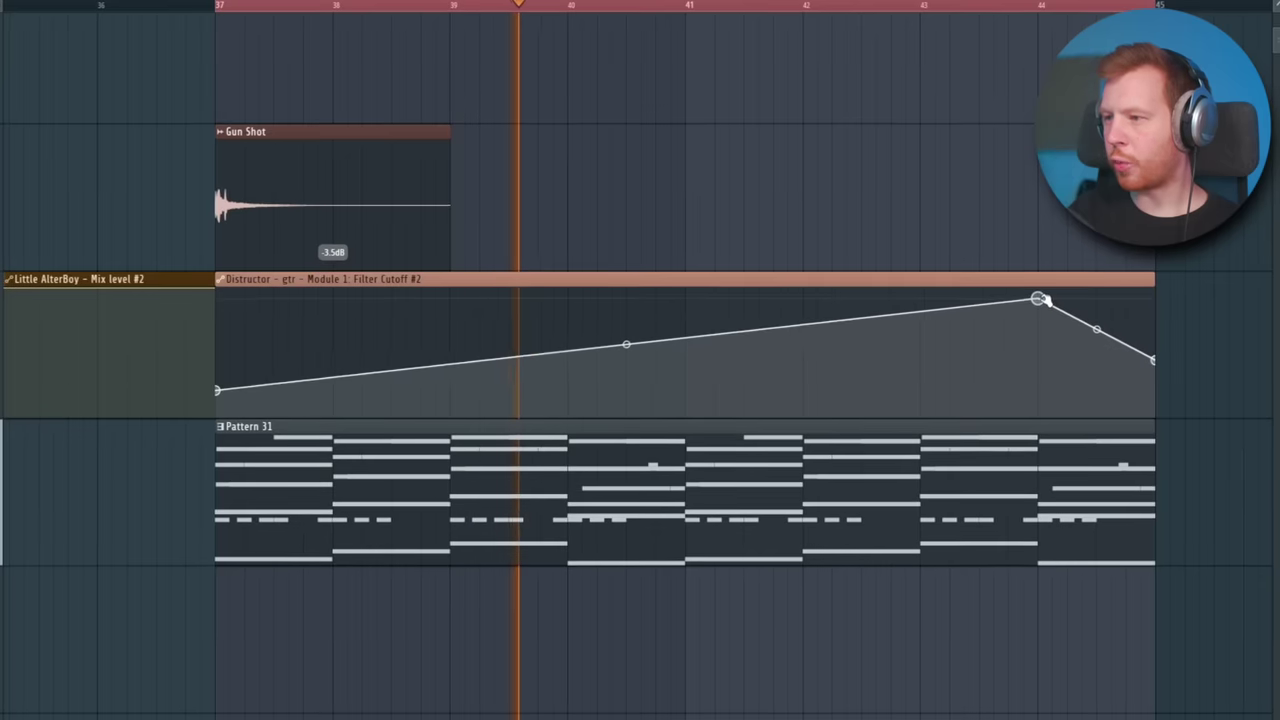
pyautogui.moveTo(1151, 360); pyautogui.dragTo(1158, 417)
pyautogui.moveTo(1099, 359); pyautogui.dragTo(1101, 375)
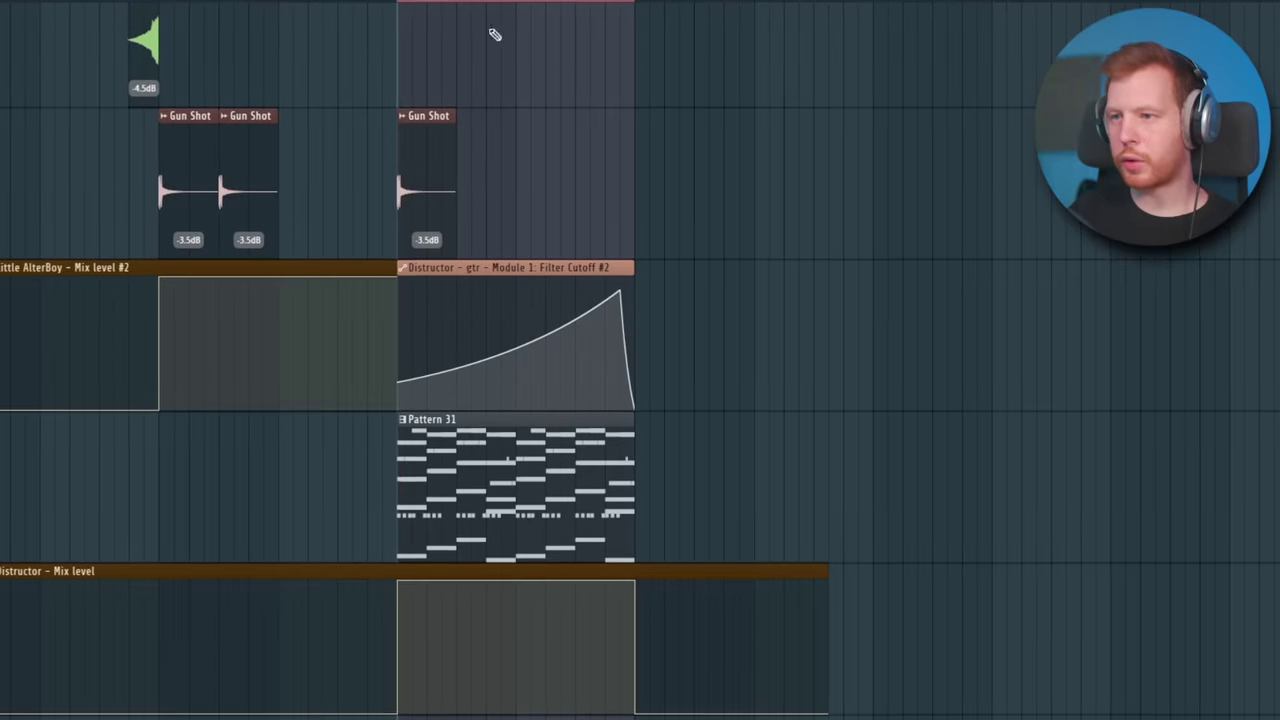
pyautogui.click(357, 2)
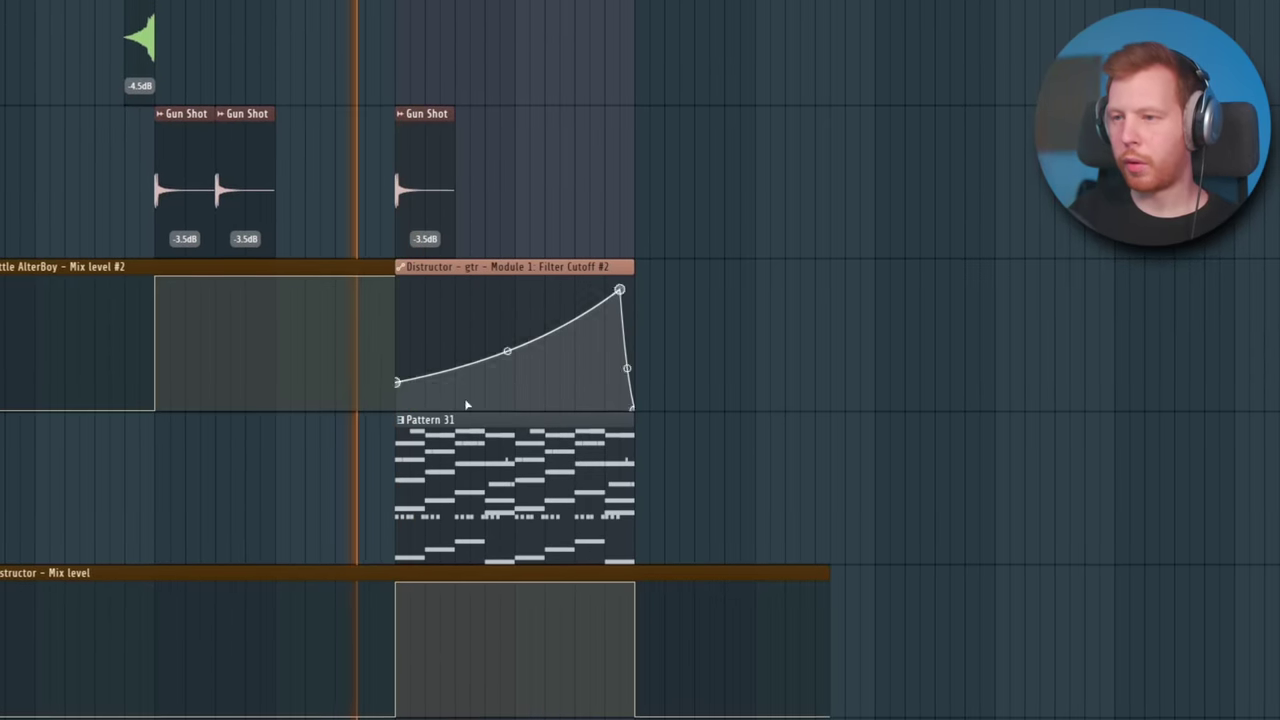
# Step: Copy the reverse effect so it ends at bar 37, and make the Gun Shot clip starting there unique
pyautogui.scroll(5, 491, 471)
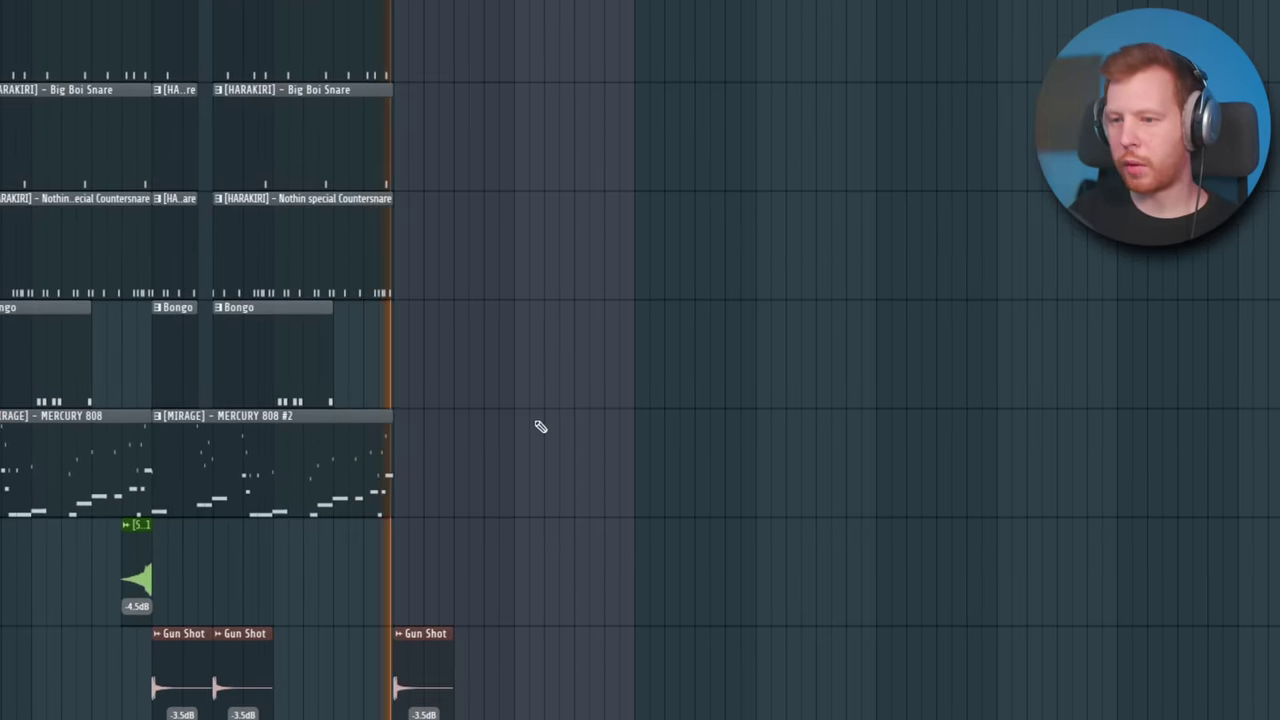
pyautogui.hscroll(-3, 262, 555)
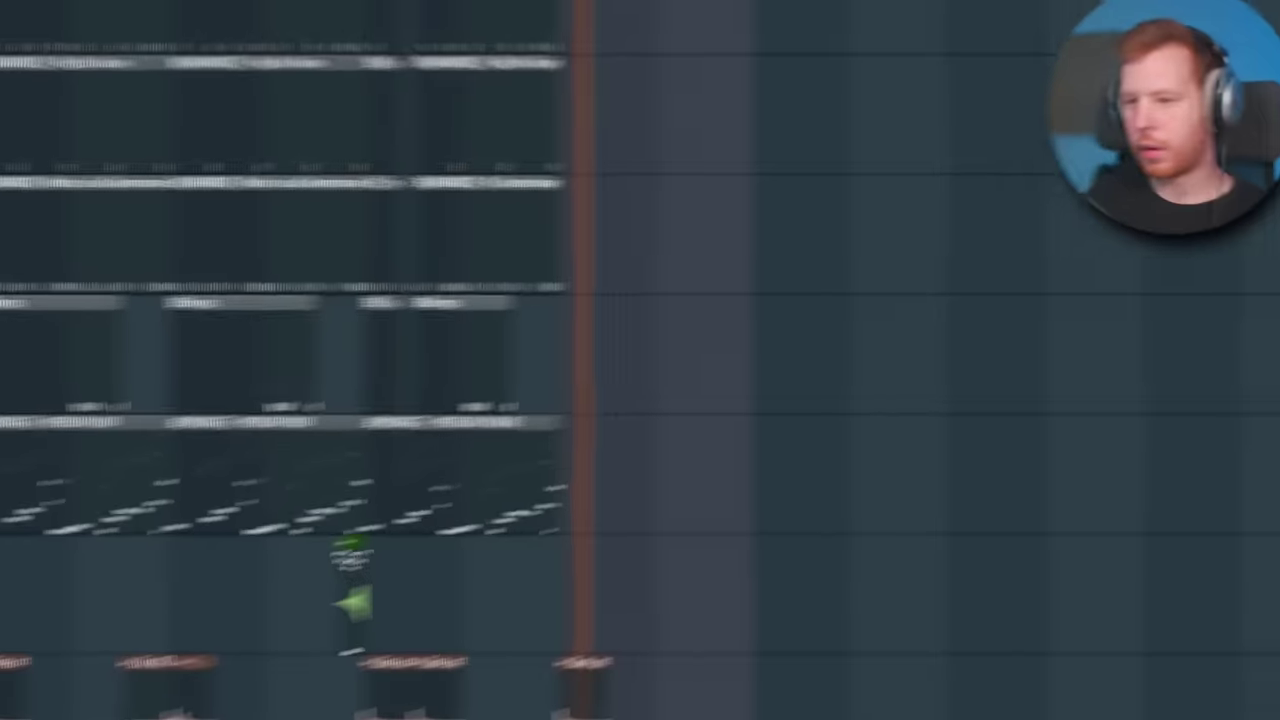
pyautogui.click(343, 496)
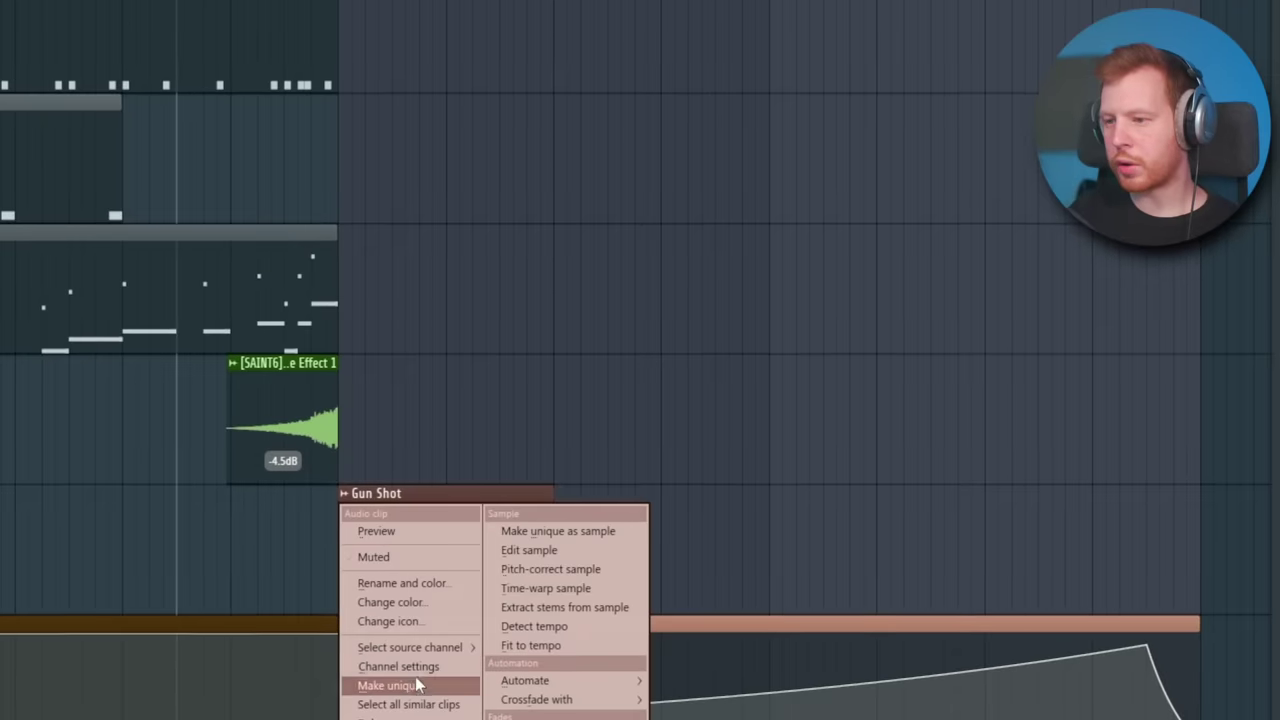
pyautogui.click(390, 685)
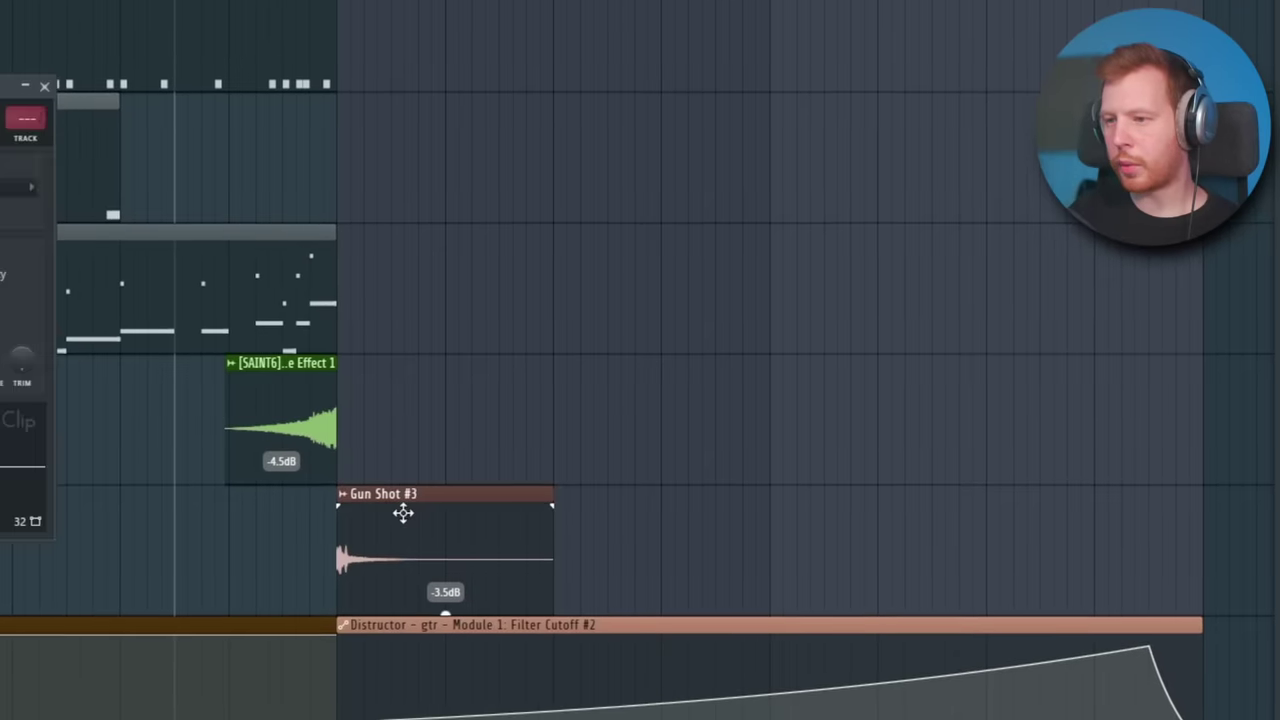
pyautogui.moveTo(0, 142); pyautogui.dragTo(824, 66)
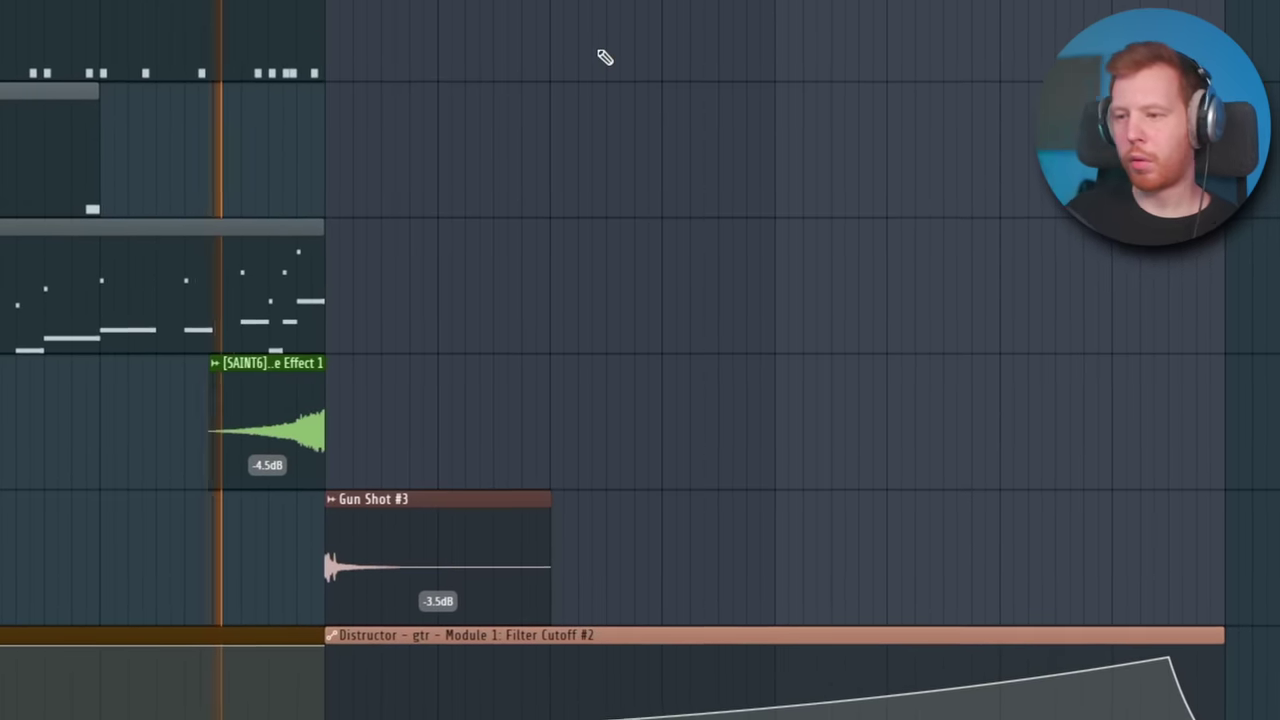
# Step: Duplicate the unique Gun Shot clip to bar 41, above the filter automation
pyautogui.moveTo(807, 551); pyautogui.dragTo(886, 540)
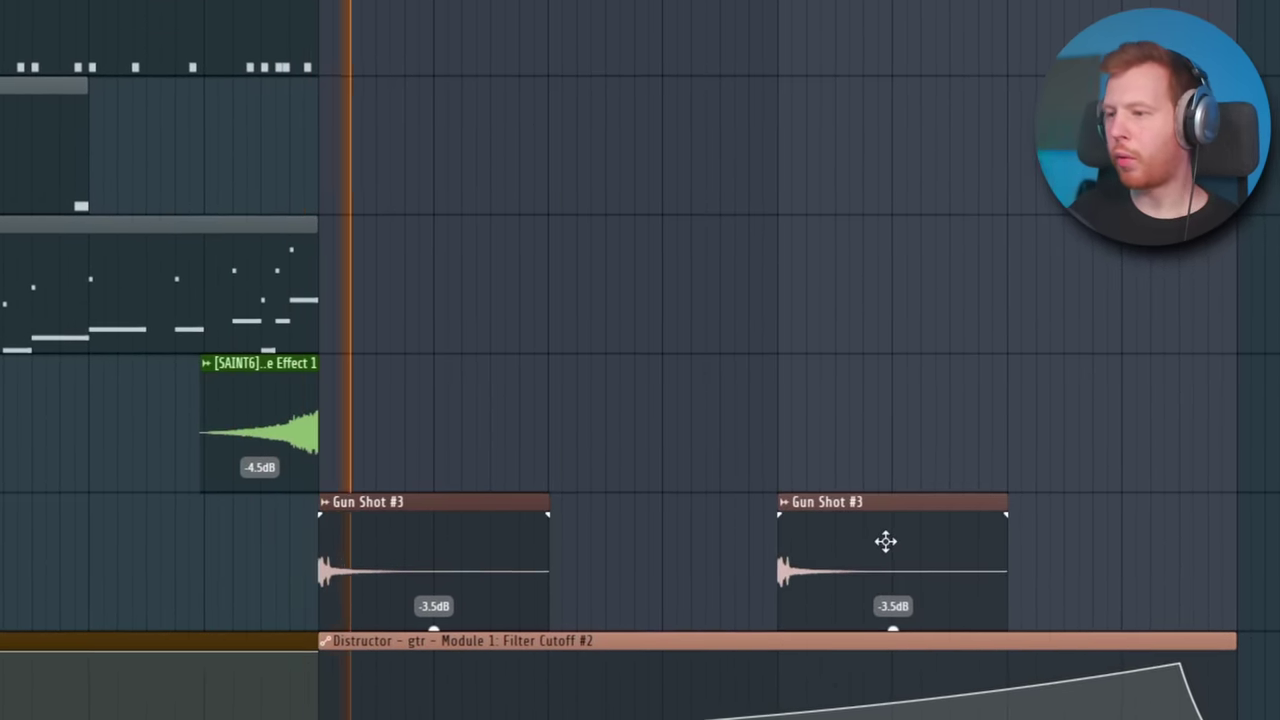
pyautogui.scroll(-3, 874, 417)
pyautogui.moveTo(880, 390); pyautogui.dragTo(483, 391)
pyautogui.scroll(-1, 489, 391)
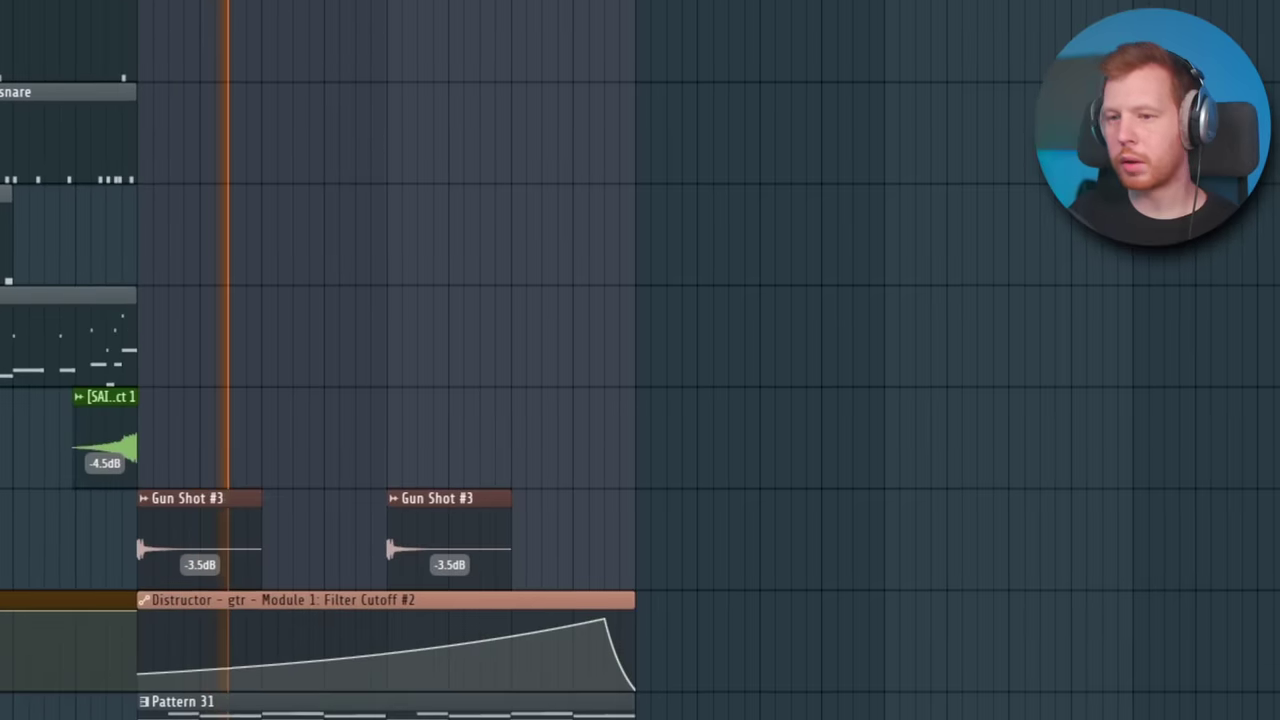